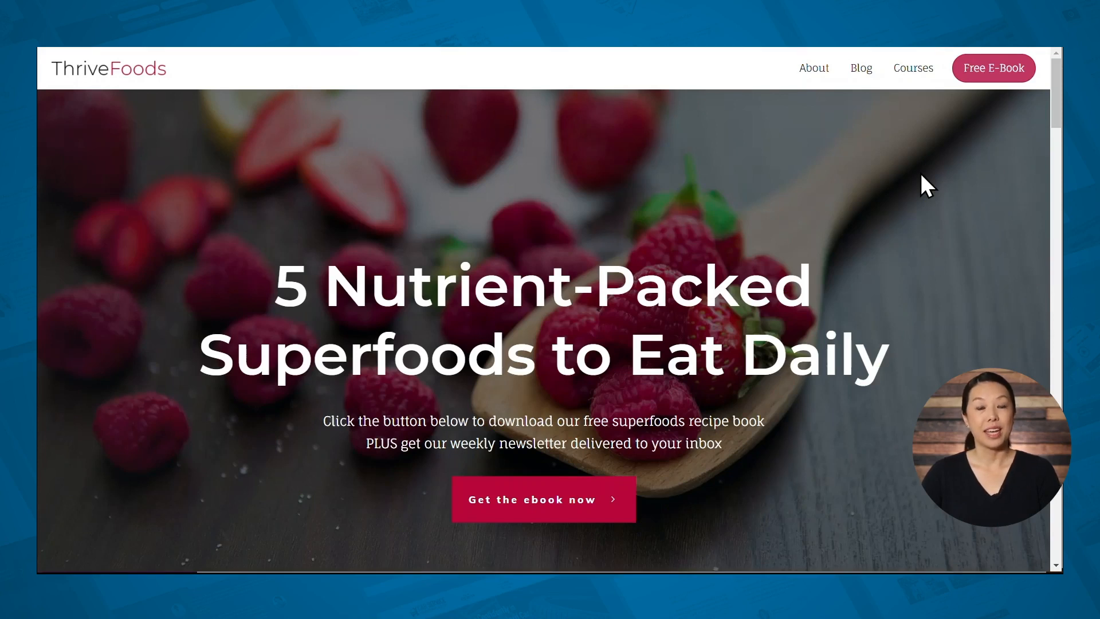
Step: Open the Healthy Cooking Basics course from the site's course listing
{"action": "left_click", "coordinate": [911, 66]}
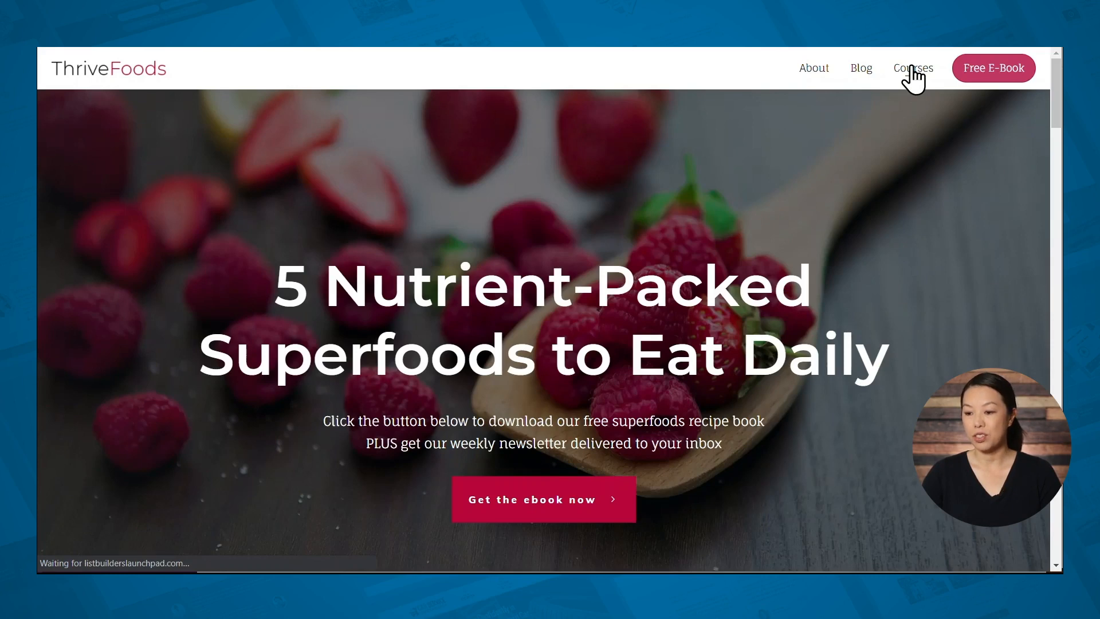
{"action": "scroll", "coordinate": [1004, 140], "scroll_direction": "down", "scroll_amount": 5}
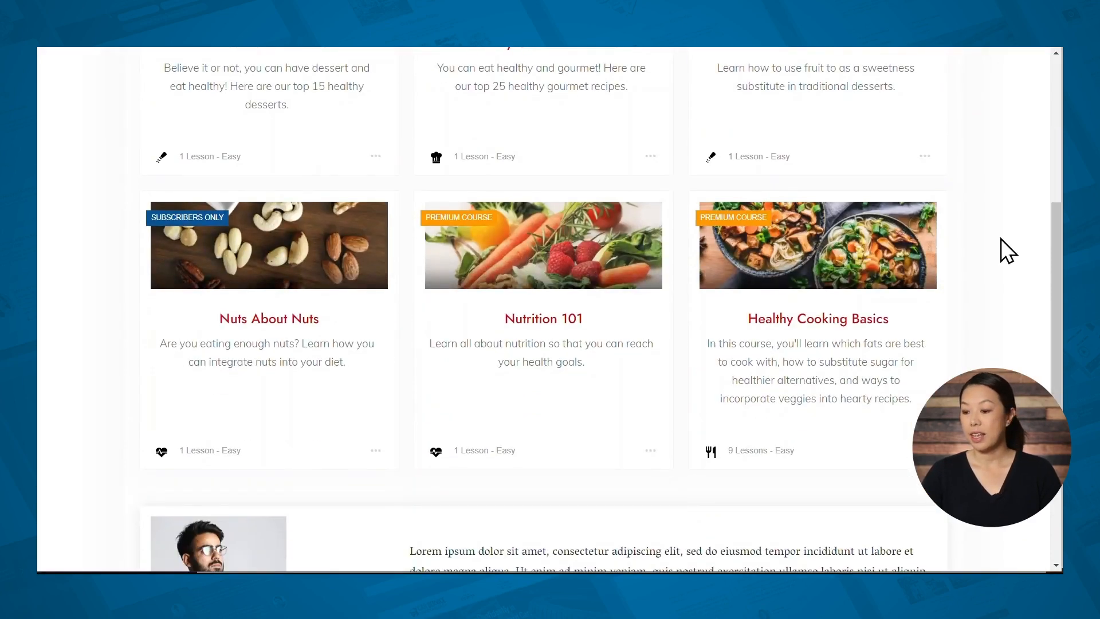
{"action": "left_click", "coordinate": [825, 312]}
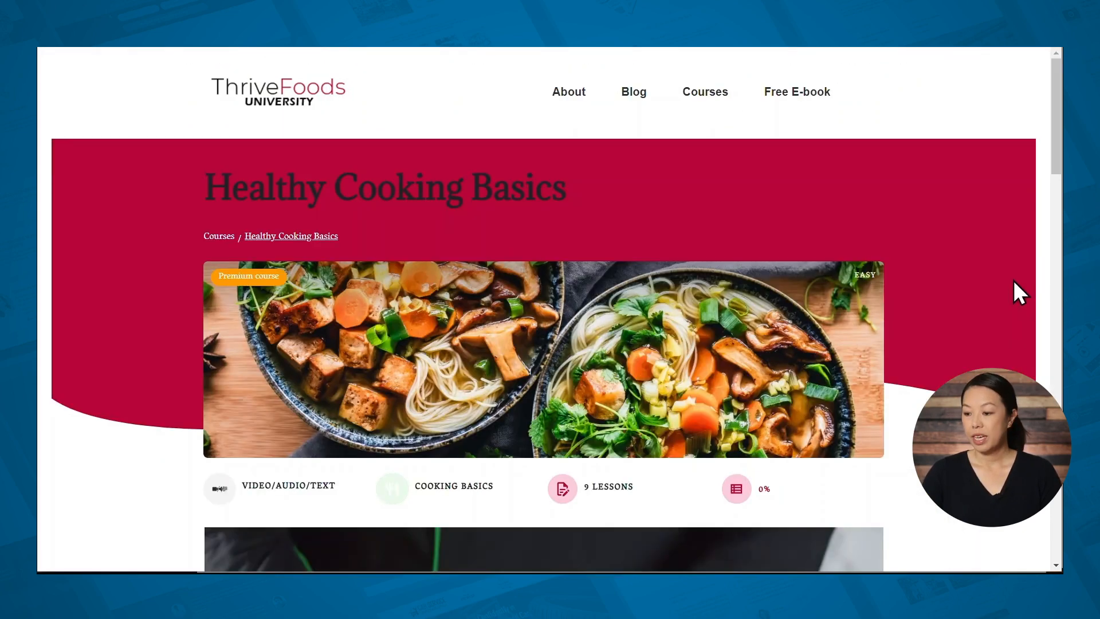
Step: Review the Healthy Cooking Basics course overview and expand the Healthy Fats module to show its lessons
{"action": "scroll", "coordinate": [1015, 282], "scroll_direction": "down", "scroll_amount": 7}
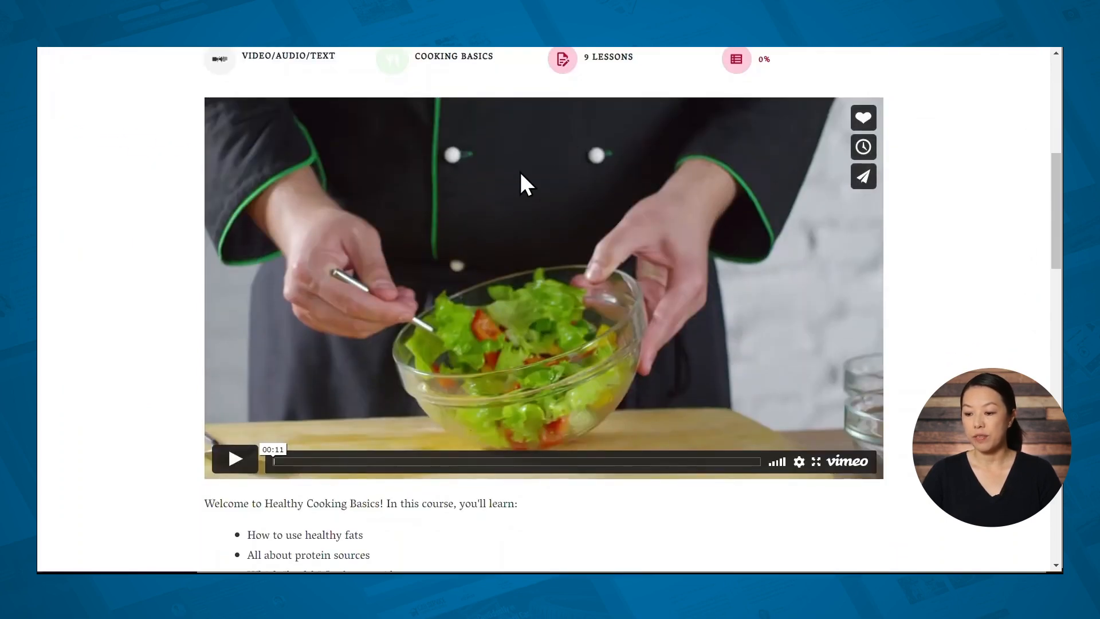
{"action": "scroll", "coordinate": [1013, 253], "scroll_direction": "down", "scroll_amount": 1}
{"action": "scroll", "coordinate": [1013, 252], "scroll_direction": "down", "scroll_amount": 4}
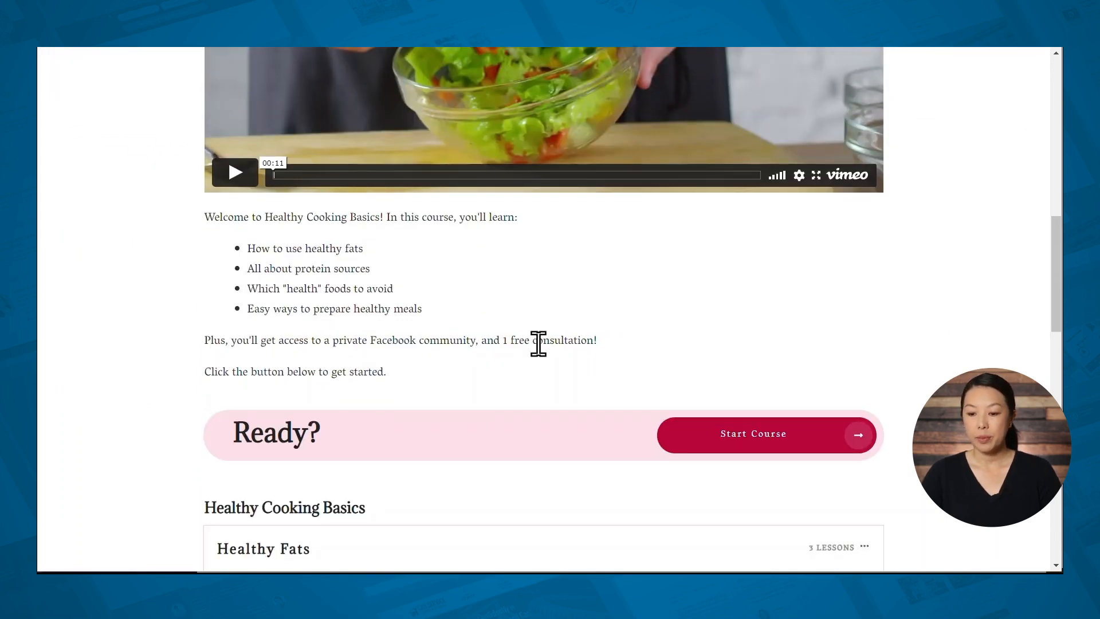
{"action": "scroll", "coordinate": [526, 286], "scroll_direction": "down", "scroll_amount": 5}
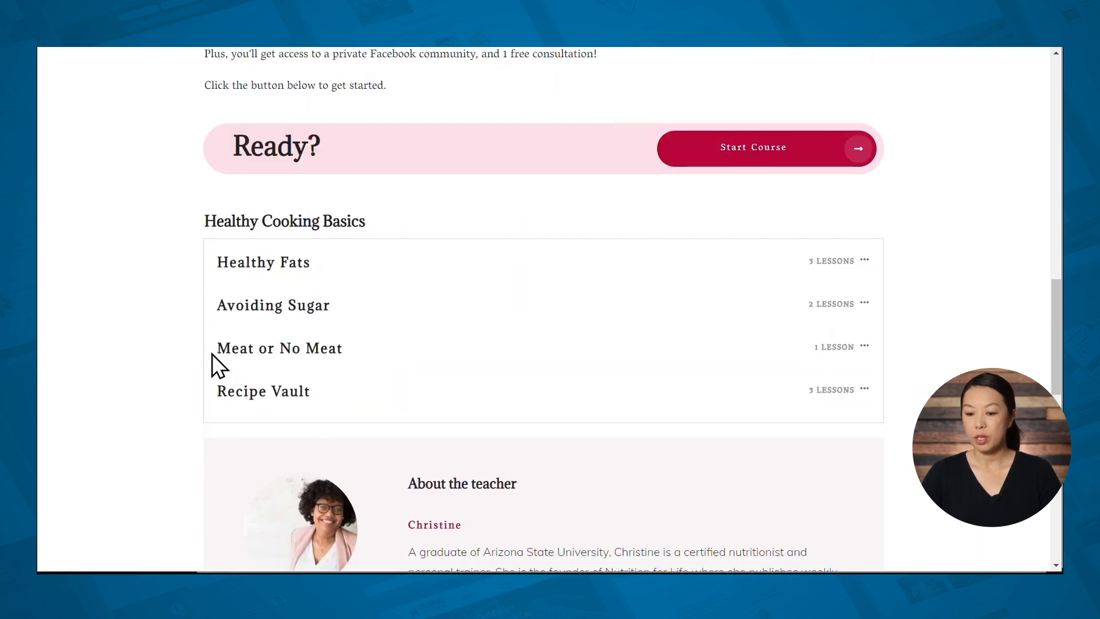
{"action": "left_click", "coordinate": [489, 277]}
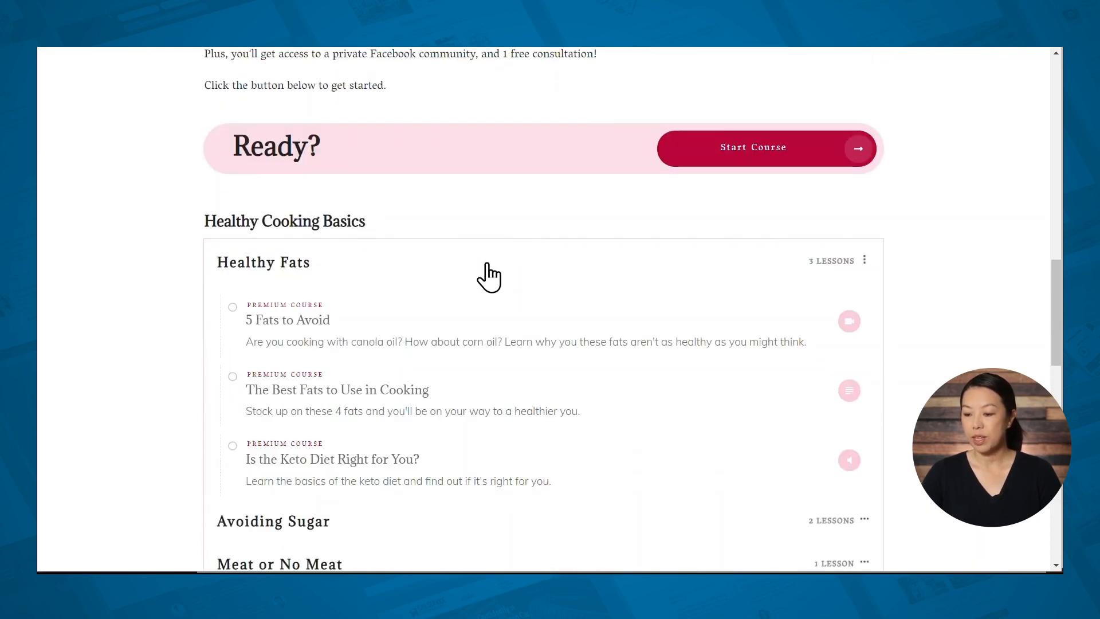
Step: Start the Healthy Cooking Basics course and log in to the student account
{"action": "left_click", "coordinate": [760, 166]}
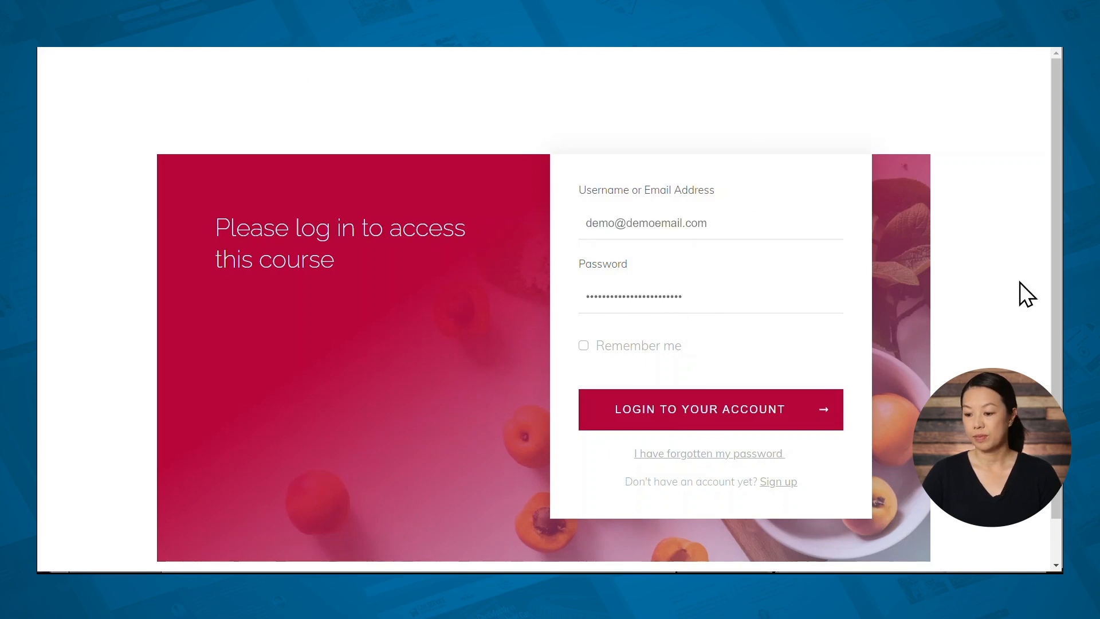
{"action": "left_click", "coordinate": [729, 408]}
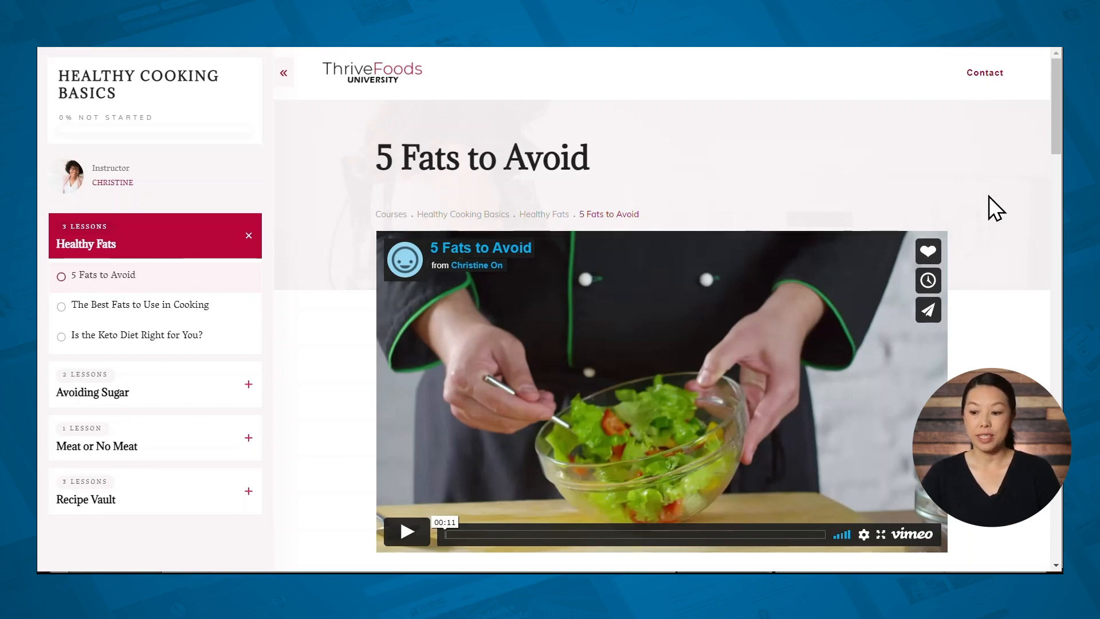
Step: Look through the 5 Fats to Avoid lesson down to its resources and mark the lesson complete
{"action": "scroll", "coordinate": [991, 189], "scroll_direction": "down", "scroll_amount": 3}
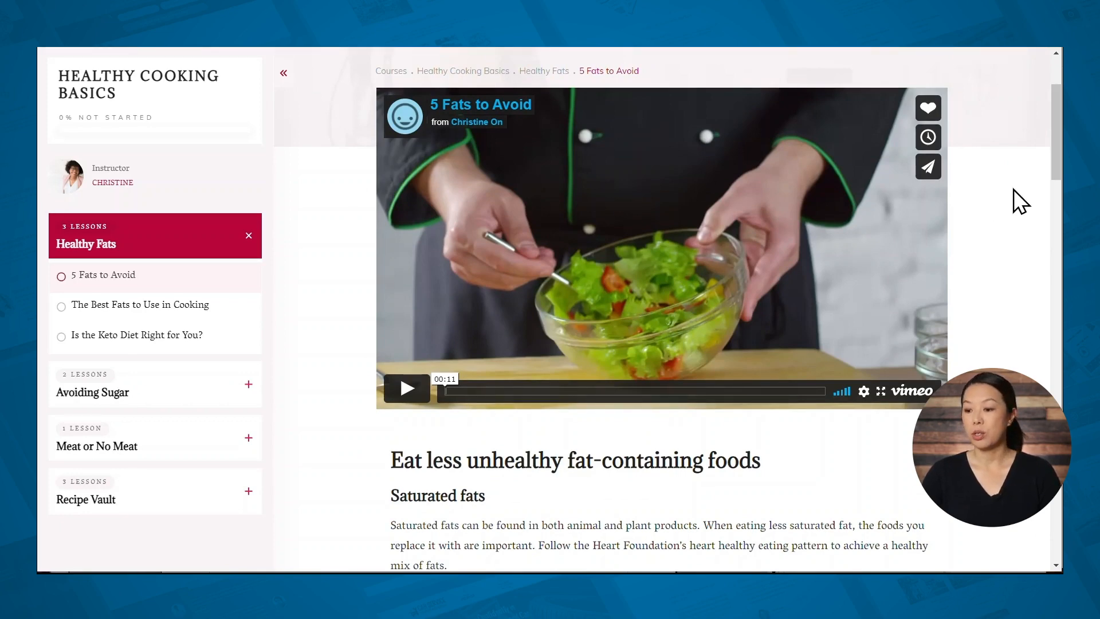
{"action": "scroll", "coordinate": [1003, 192], "scroll_direction": "down", "scroll_amount": 10}
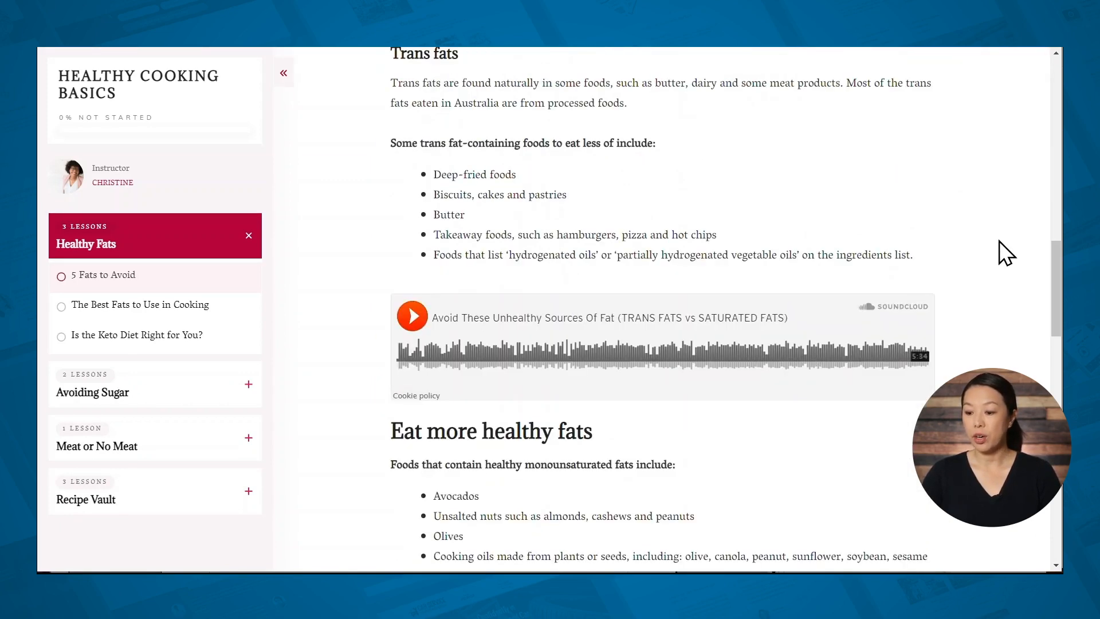
{"action": "scroll", "coordinate": [1000, 246], "scroll_direction": "down", "scroll_amount": 5}
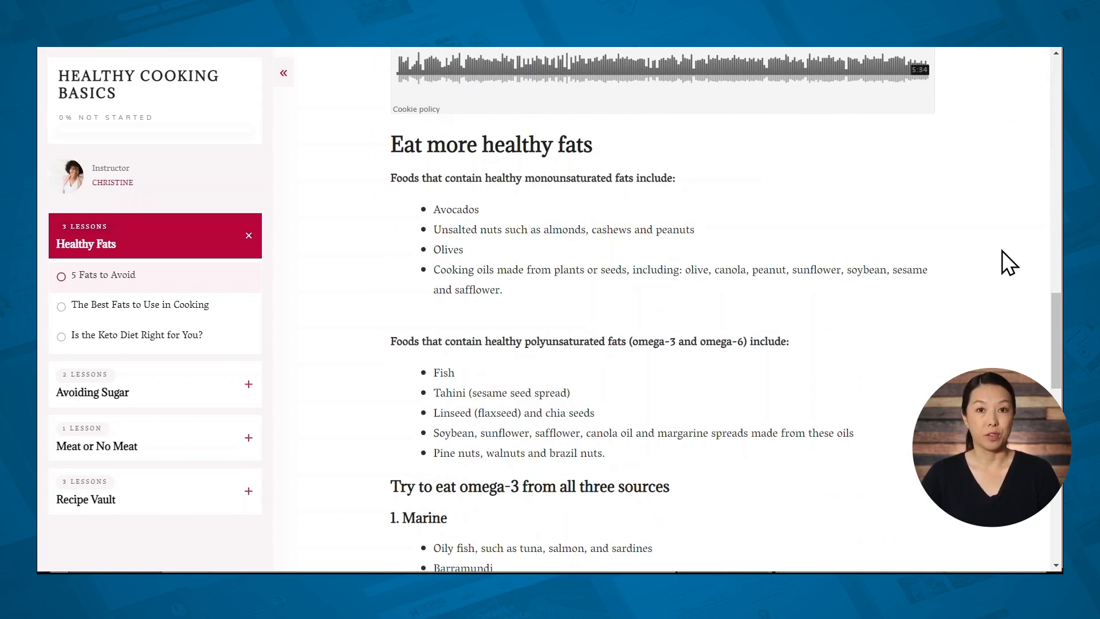
{"action": "scroll", "coordinate": [996, 229], "scroll_direction": "down", "scroll_amount": 12}
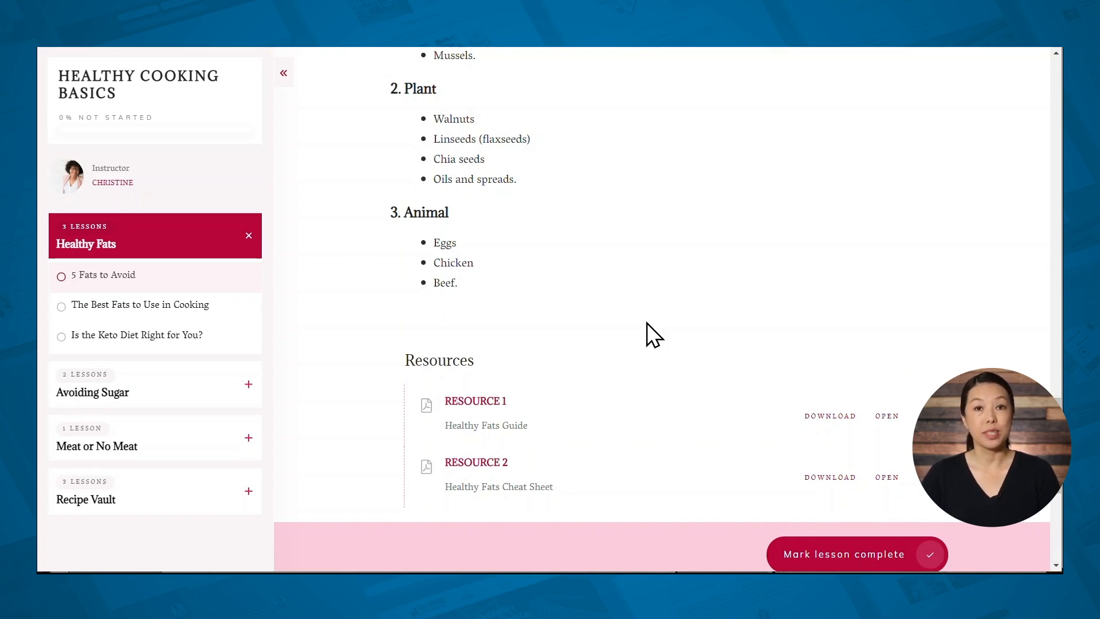
{"action": "scroll", "coordinate": [653, 344], "scroll_direction": "down", "scroll_amount": 3}
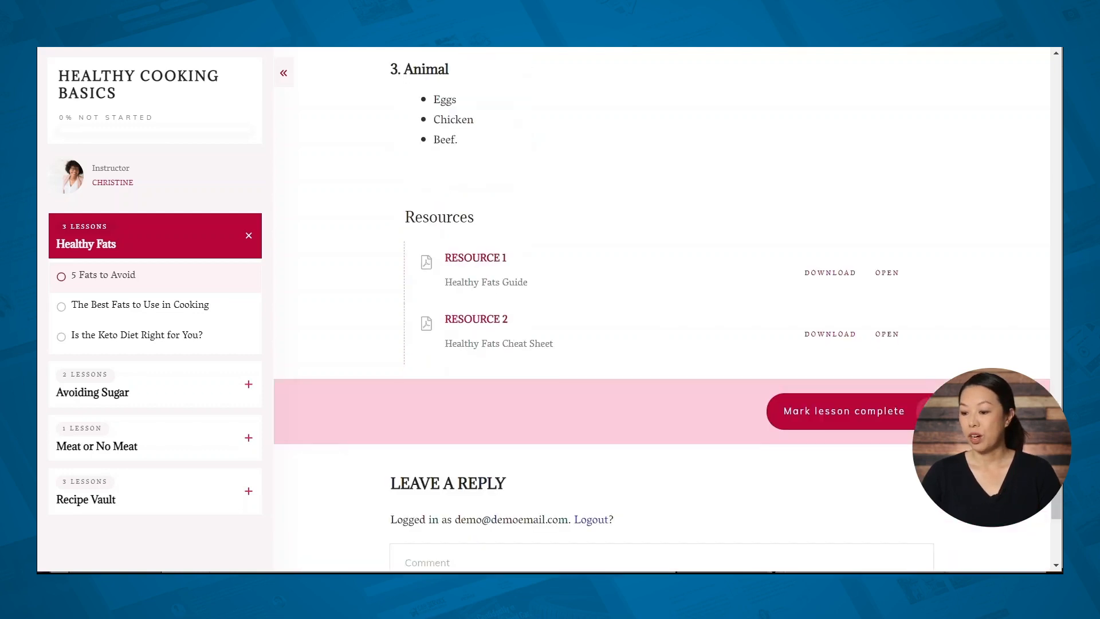
{"action": "left_click", "coordinate": [849, 424]}
Step: Look through The Best Fats to Use in Cooking lesson and mark it complete
{"action": "scroll", "coordinate": [849, 424], "scroll_direction": "down", "scroll_amount": 10}
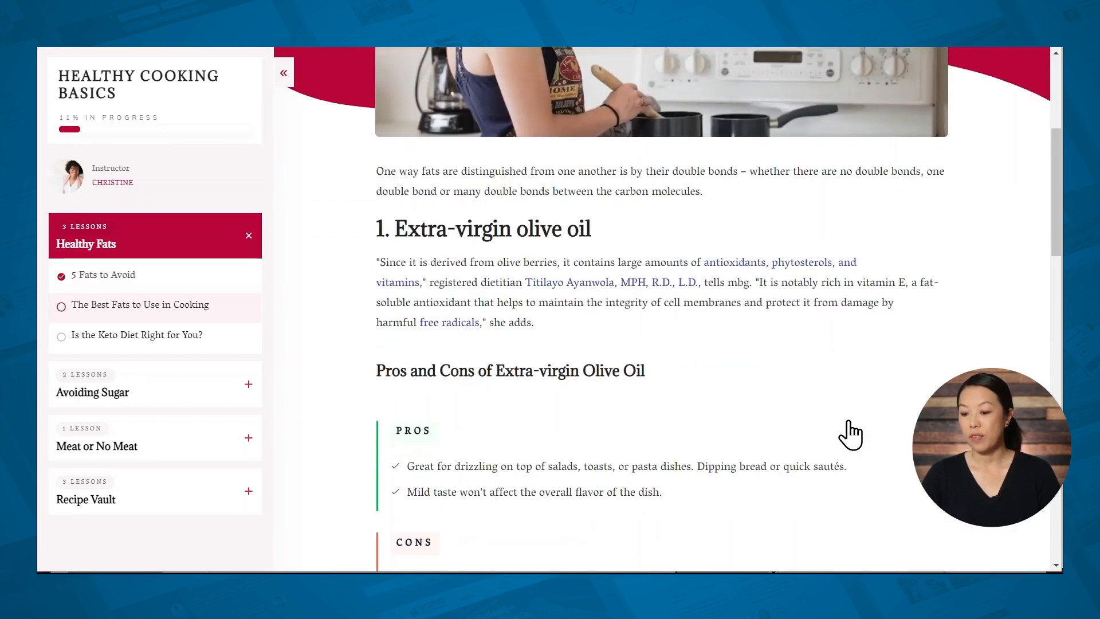
{"action": "scroll", "coordinate": [849, 427], "scroll_direction": "down", "scroll_amount": 7}
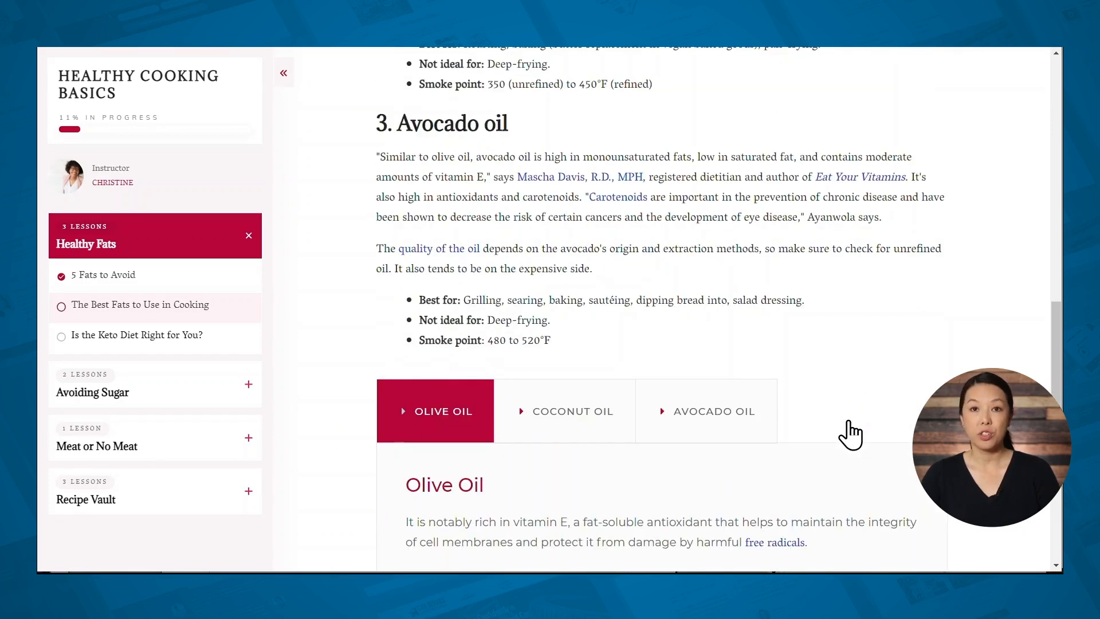
{"action": "scroll", "coordinate": [851, 435], "scroll_direction": "down", "scroll_amount": 4}
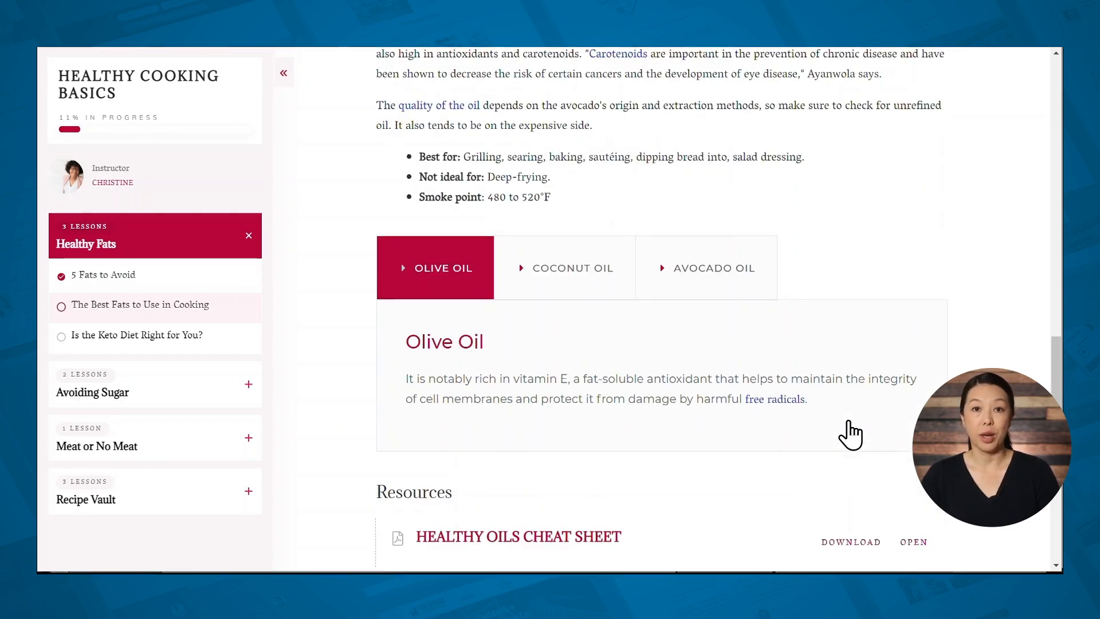
{"action": "scroll", "coordinate": [850, 436], "scroll_direction": "down", "scroll_amount": 1}
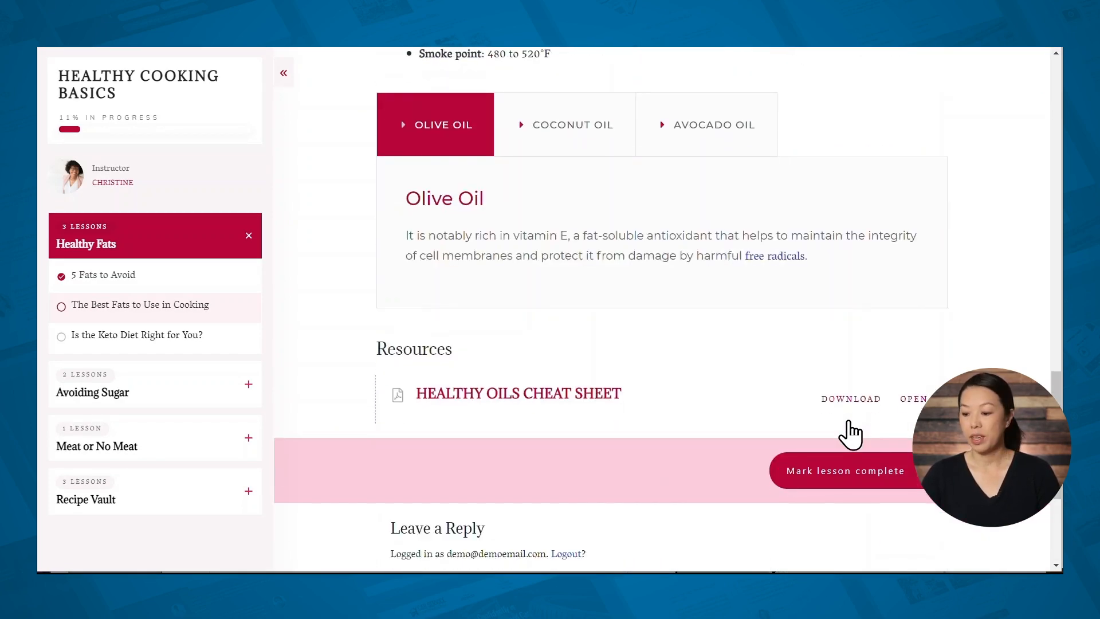
{"action": "left_click", "coordinate": [845, 475]}
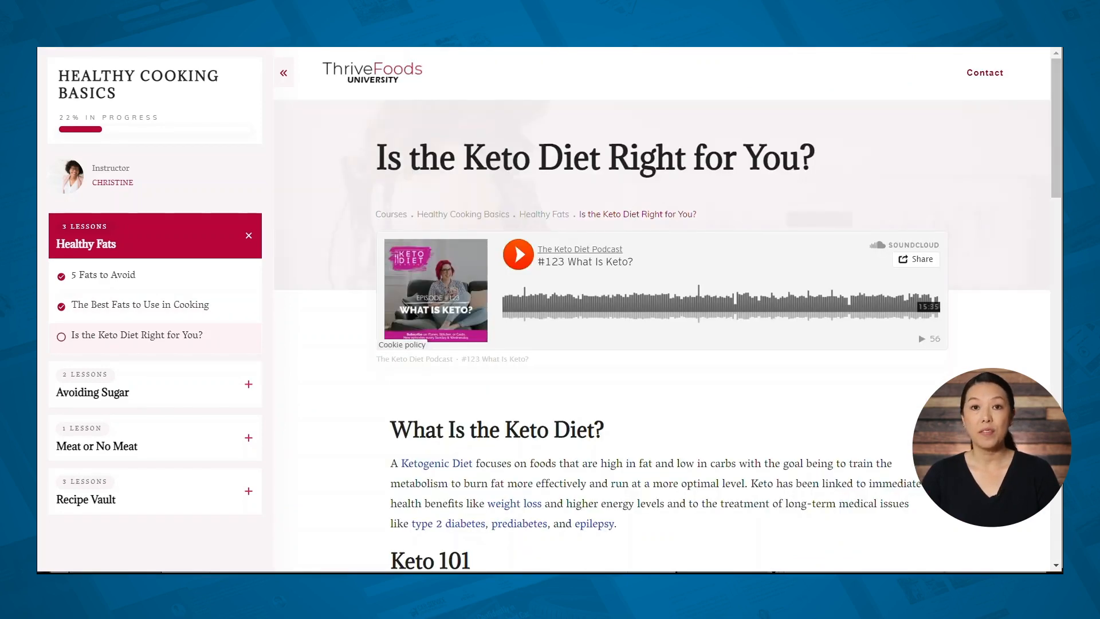
Step: Look through the Is the Keto Diet Right for You? lesson and review the Healthy Fats module overview page
{"action": "scroll", "coordinate": [662, 309], "scroll_direction": "down", "scroll_amount": 2}
{"action": "scroll", "coordinate": [662, 309], "scroll_direction": "down", "scroll_amount": 10}
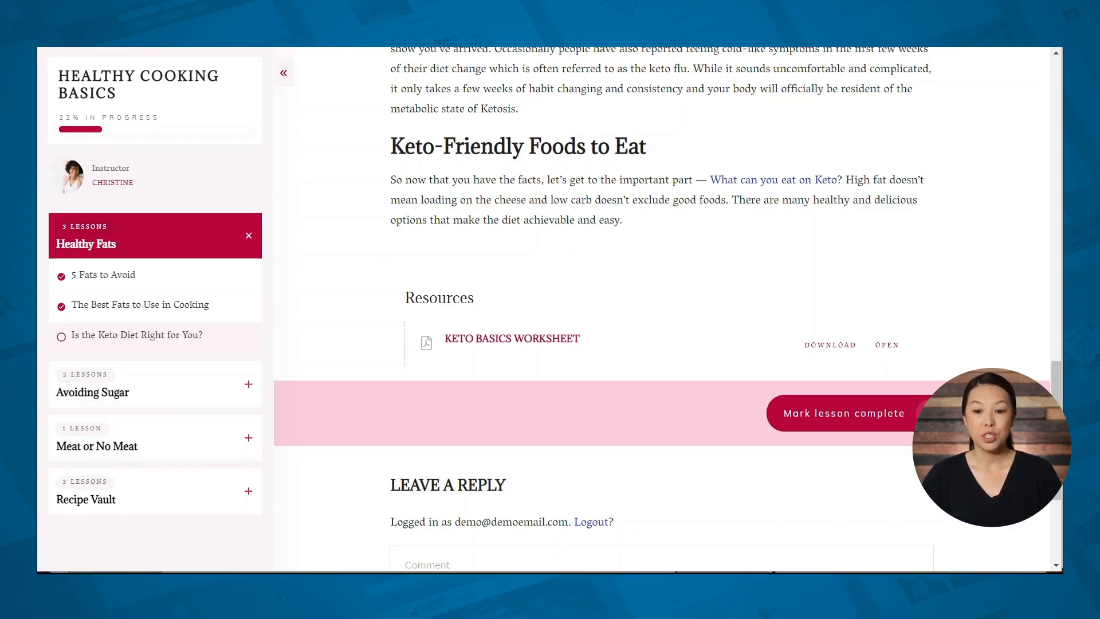
{"action": "left_click", "coordinate": [107, 245]}
{"action": "scroll", "coordinate": [1019, 222], "scroll_direction": "down", "scroll_amount": 5}
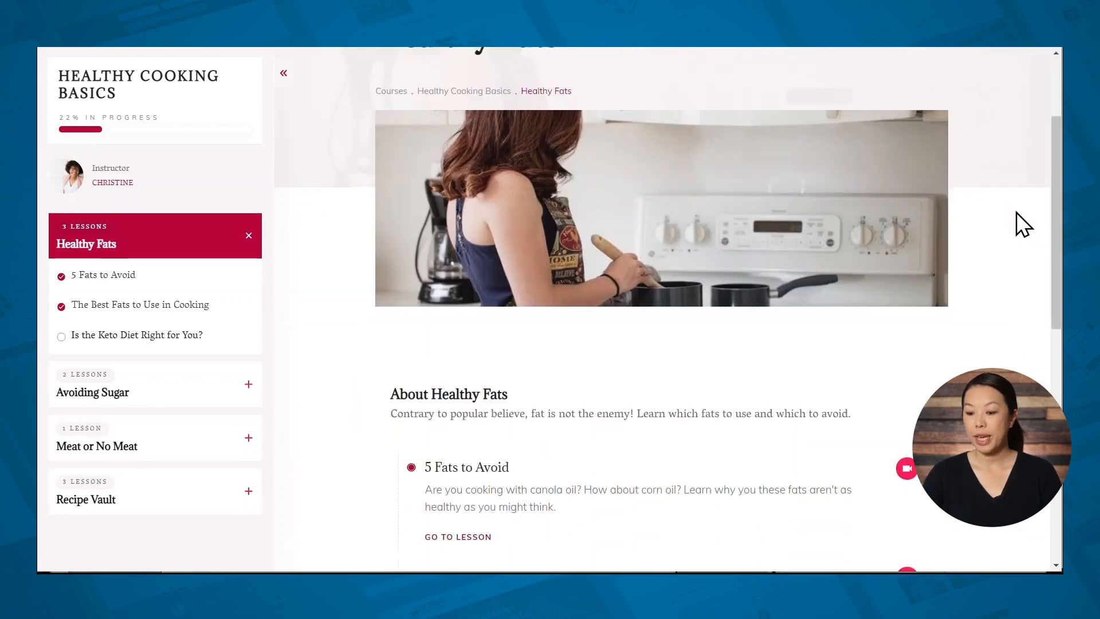
{"action": "scroll", "coordinate": [1018, 224], "scroll_direction": "down", "scroll_amount": 2}
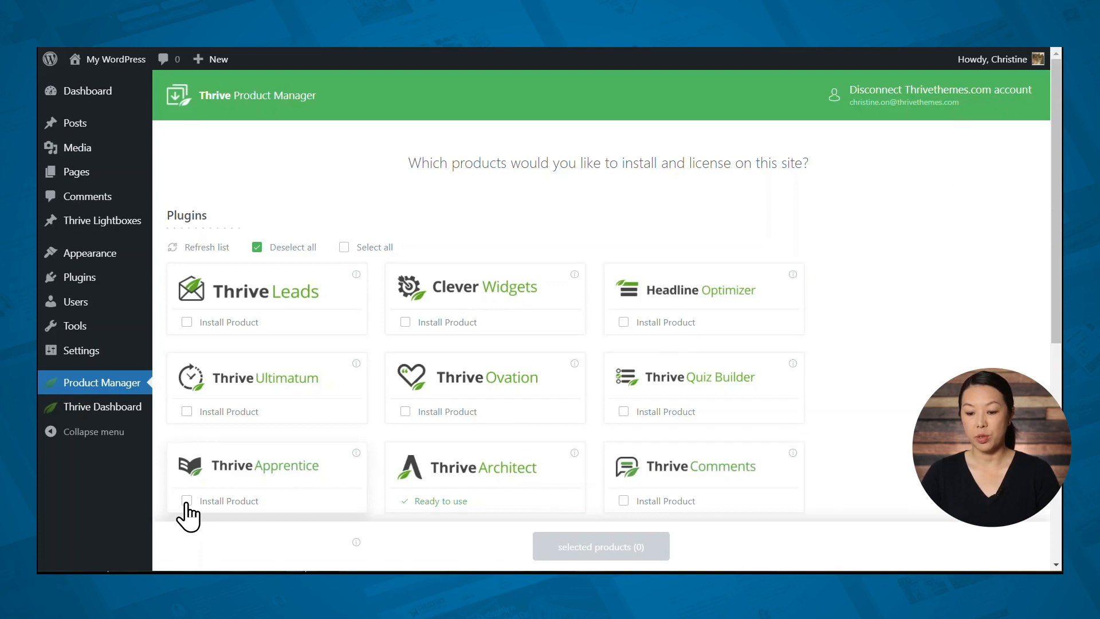
Step: Install the Thrive Apprentice plugin and go to the Thrive Themes dashboard
{"action": "left_click", "coordinate": [187, 501]}
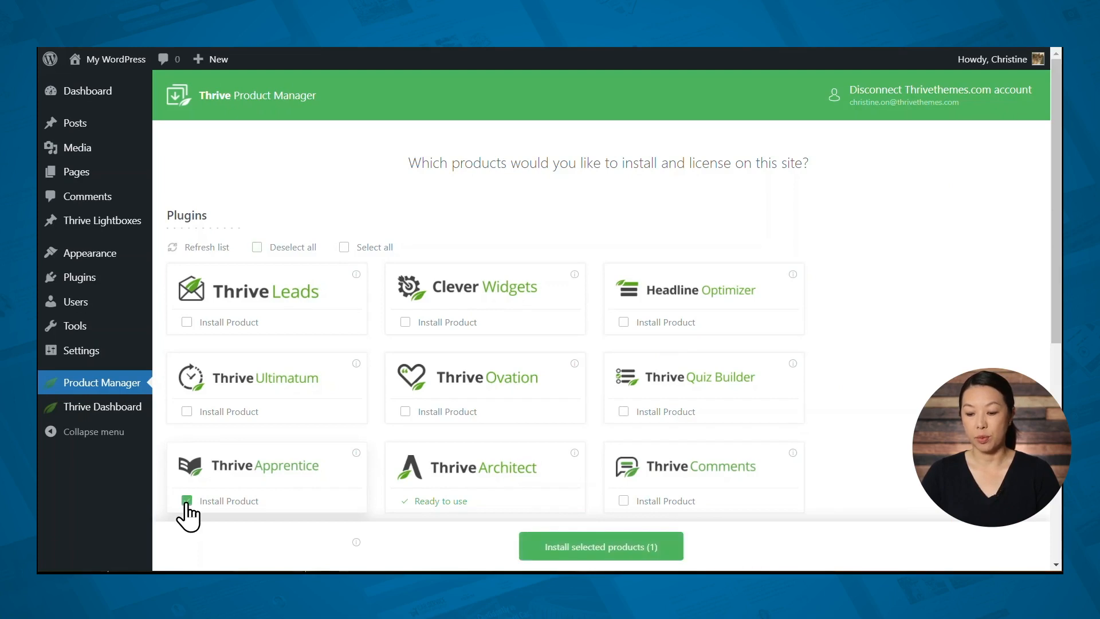
{"action": "left_click", "coordinate": [568, 552]}
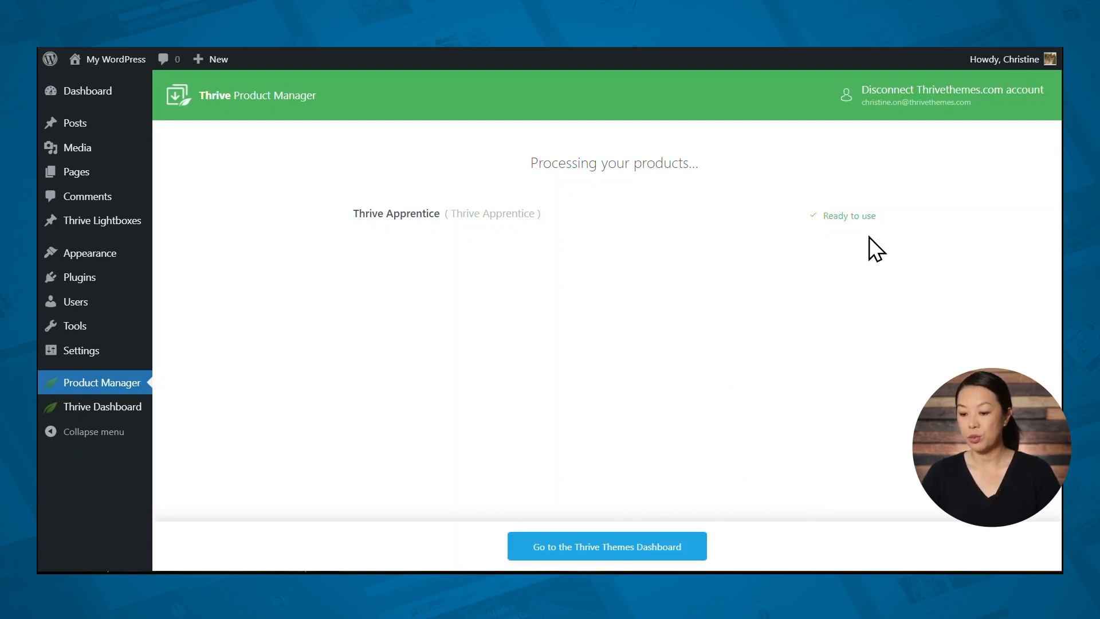
{"action": "left_click", "coordinate": [625, 551]}
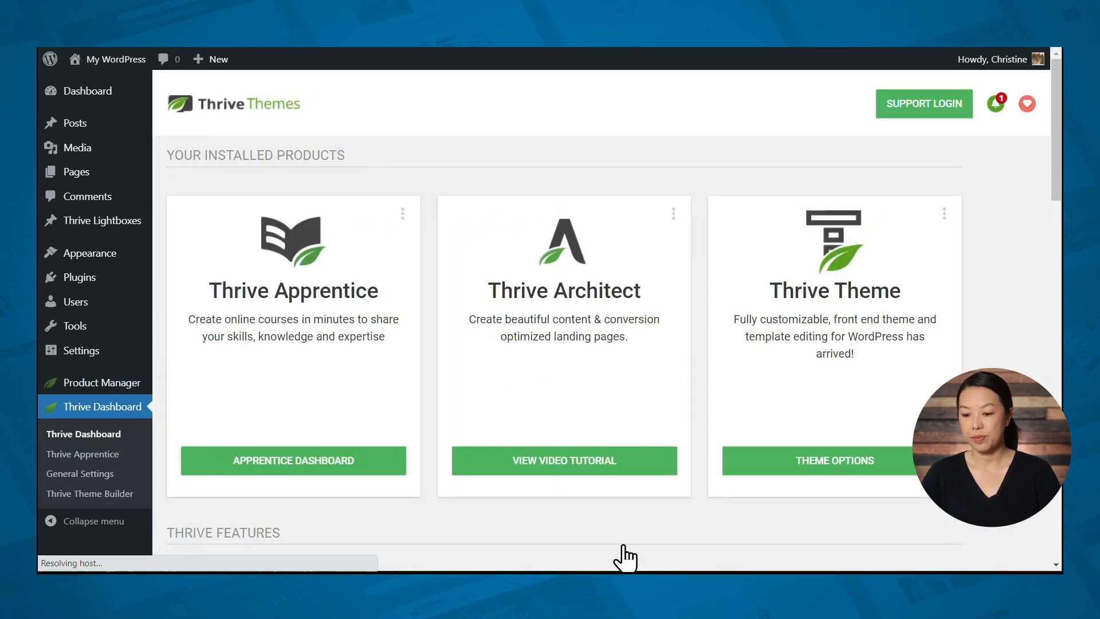
Step: Open the Thrive Apprentice dashboard and start its initial setup from the welcome dialog
{"action": "left_click", "coordinate": [286, 466]}
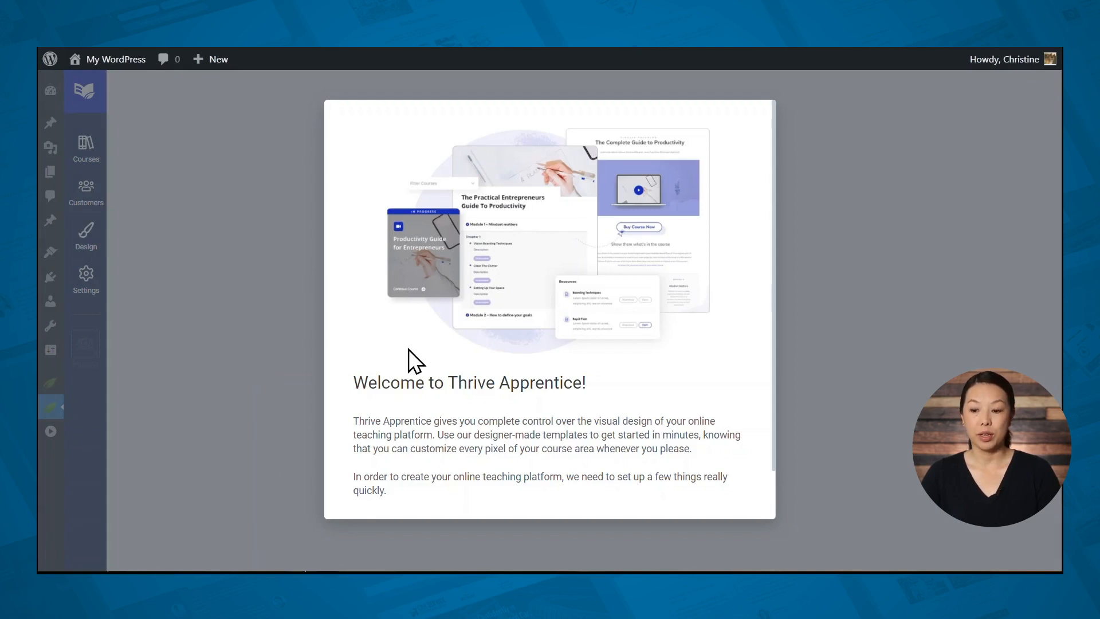
{"action": "scroll", "coordinate": [586, 333], "scroll_direction": "down", "scroll_amount": 1}
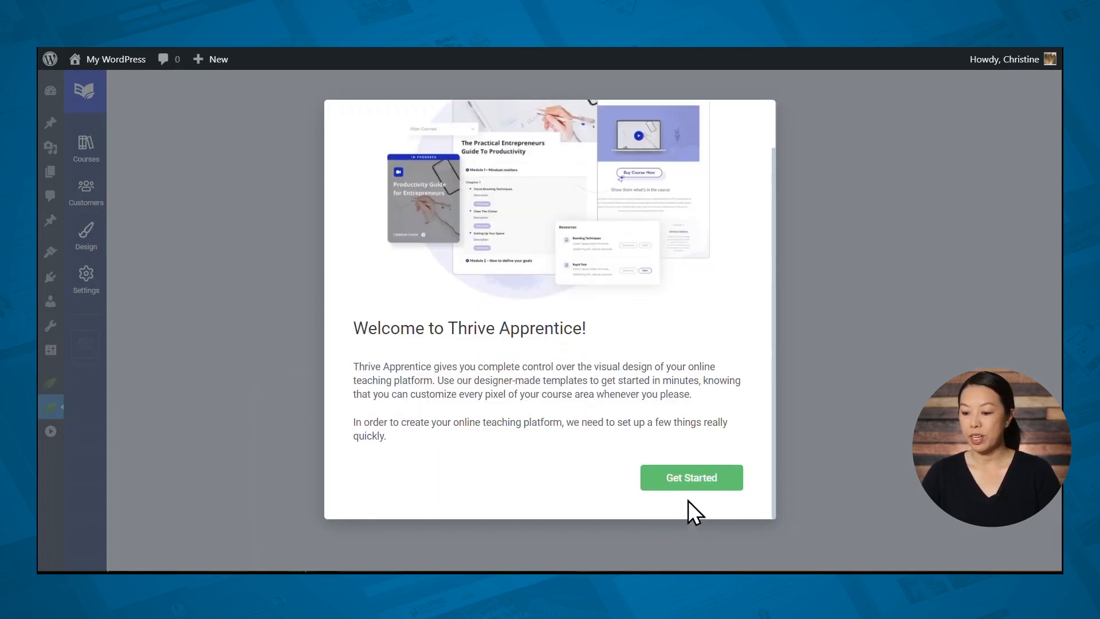
{"action": "left_click", "coordinate": [695, 483]}
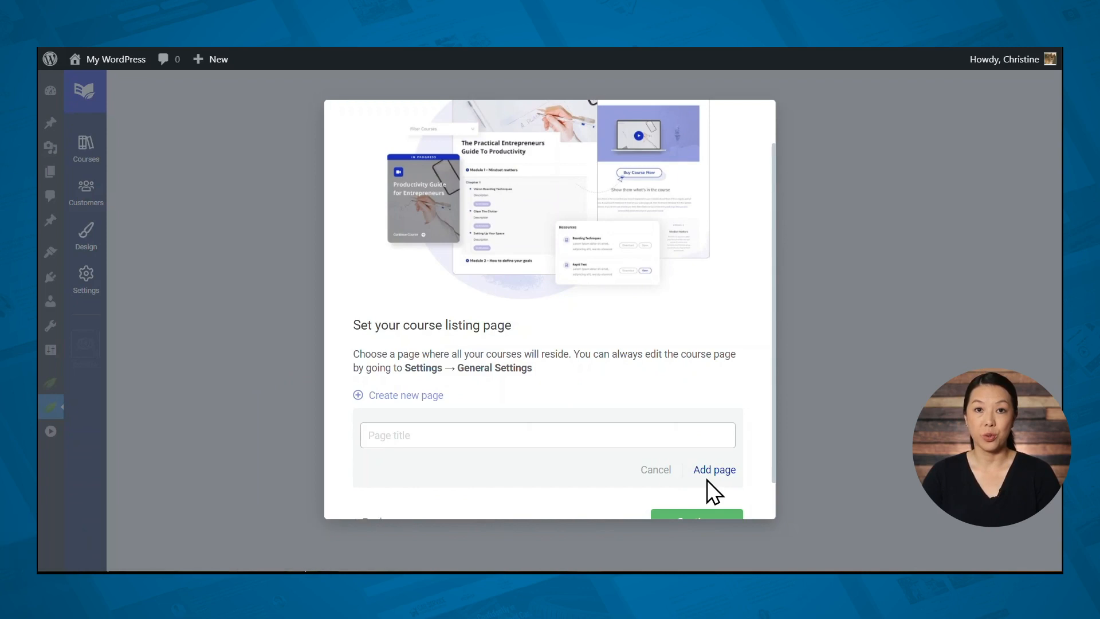
Step: Create a new page titled "Courses" as the course listing page and continue the setup
{"action": "left_click", "coordinate": [471, 442]}
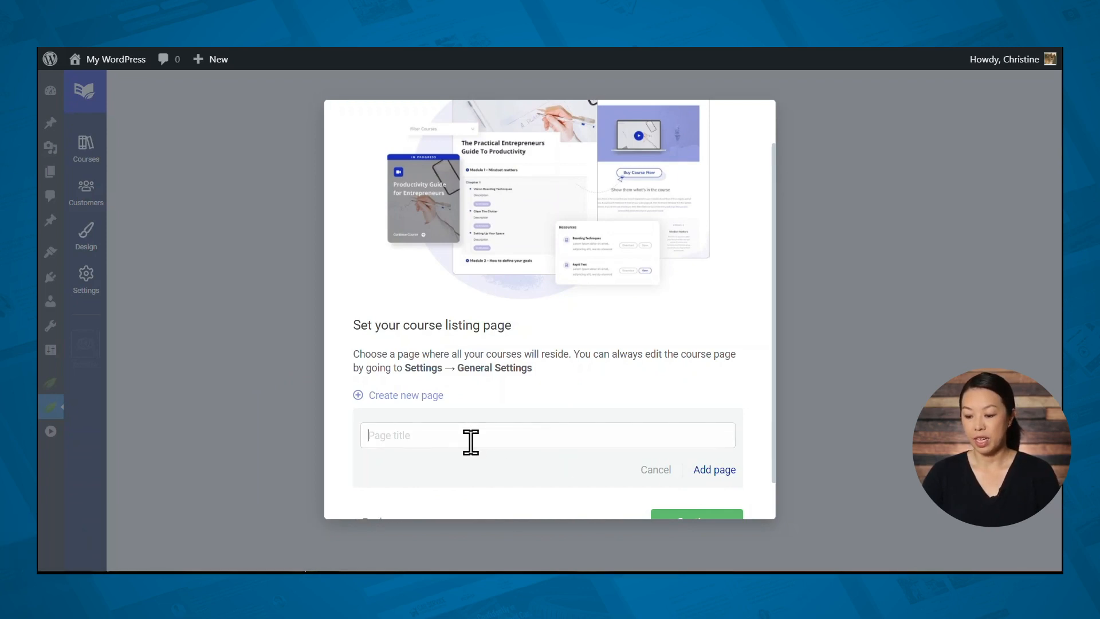
{"action": "type", "text": "Courses"}
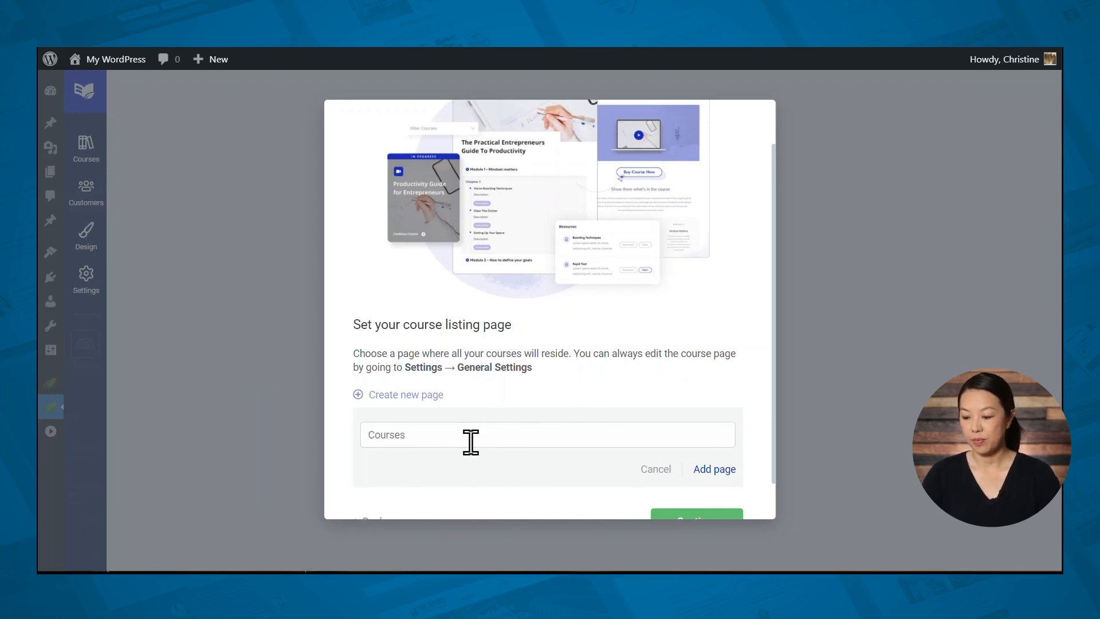
{"action": "scroll", "coordinate": [482, 442], "scroll_direction": "down", "scroll_amount": 1}
{"action": "left_click", "coordinate": [725, 427]}
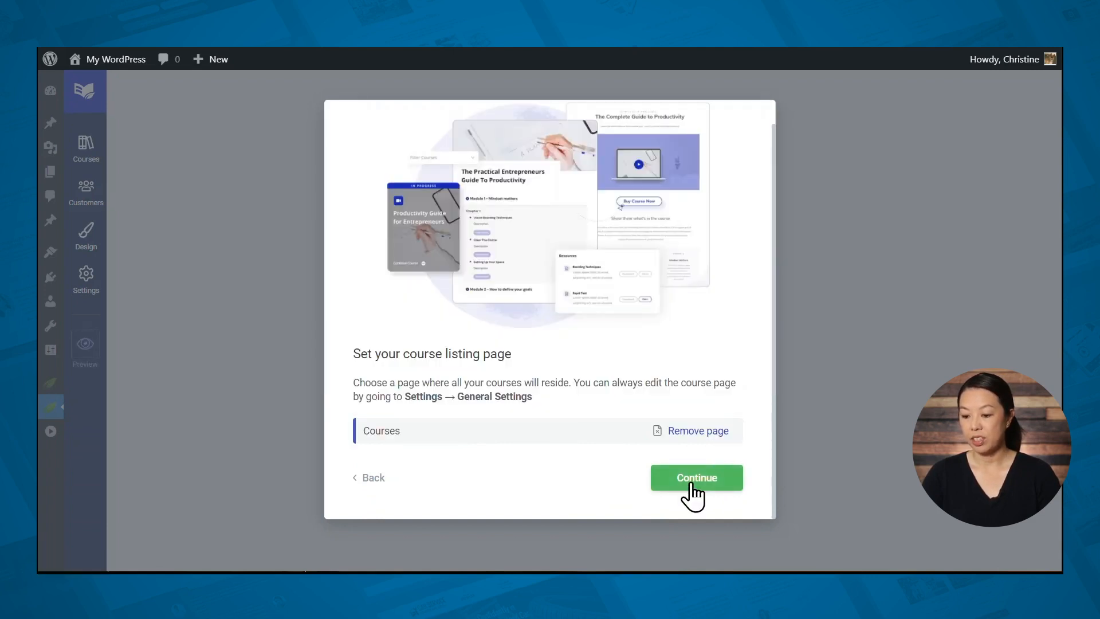
{"action": "left_click", "coordinate": [692, 487]}
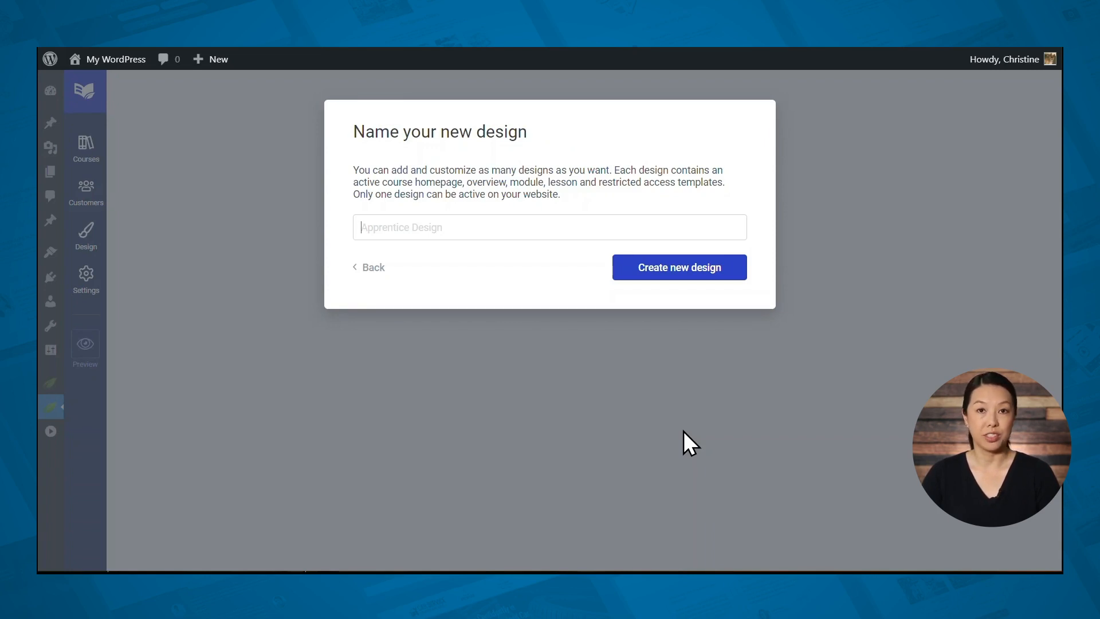
Step: Create a new design named "Apprentice" and start its school wizard
{"action": "type", "text": "Apprentice"}
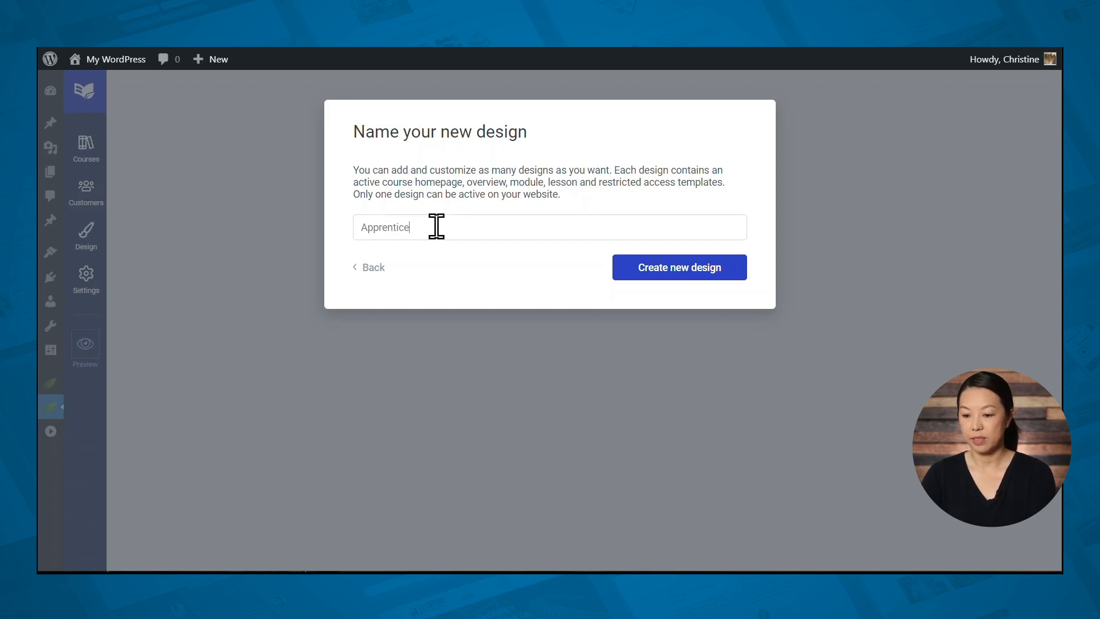
{"action": "left_click", "coordinate": [666, 274]}
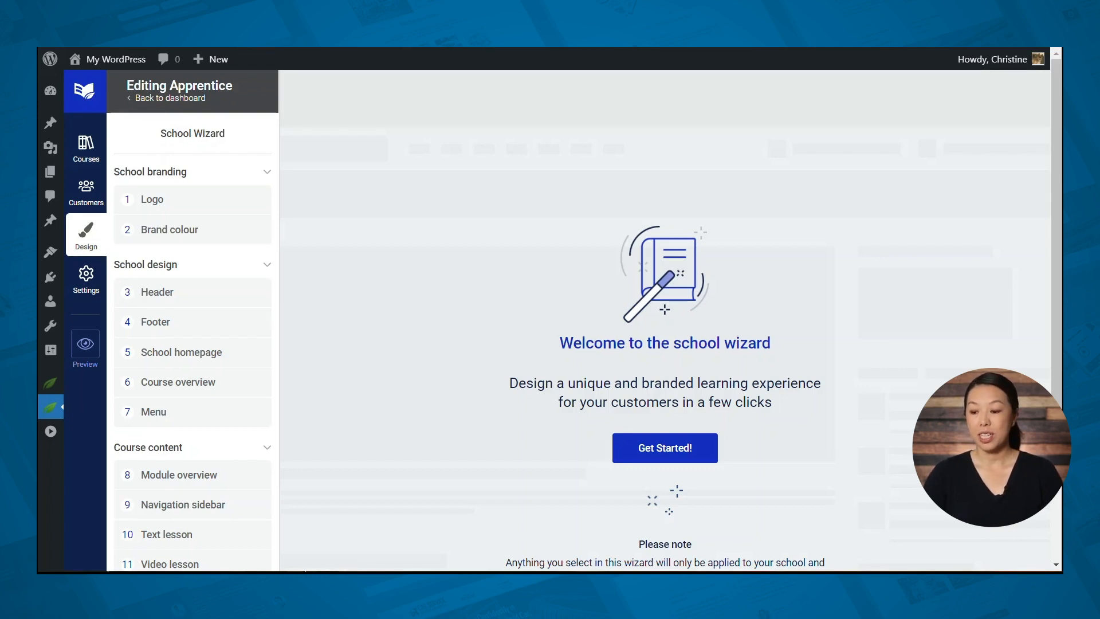
{"action": "left_click", "coordinate": [666, 451]}
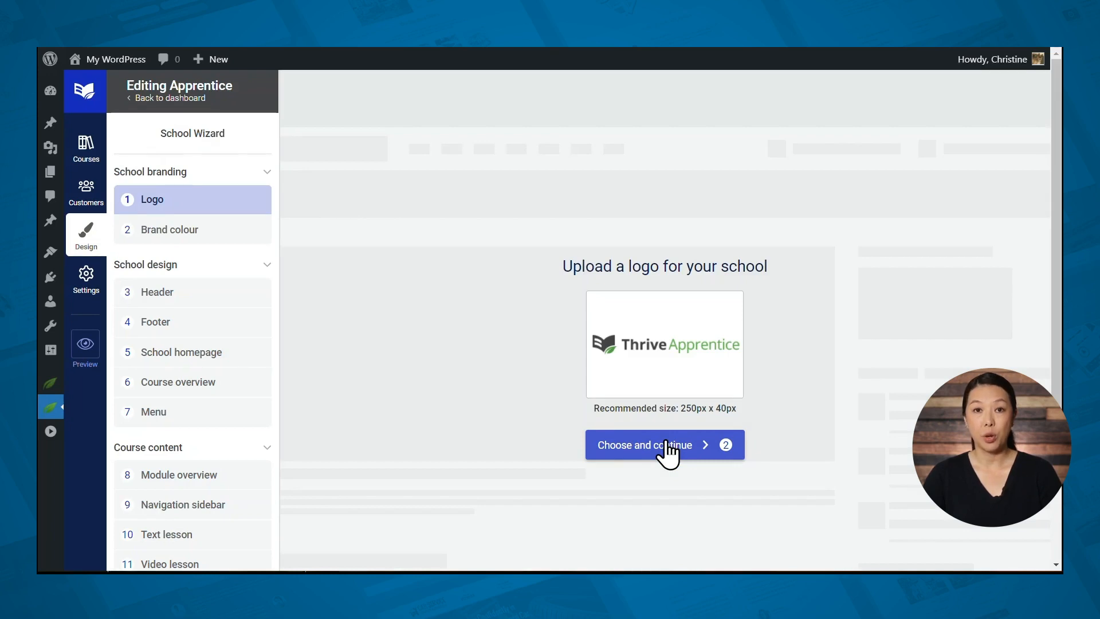
Step: Set thrive-foods-university2-01.png from the media library as the school logo and continue to the brand colour
{"action": "left_click", "coordinate": [652, 381]}
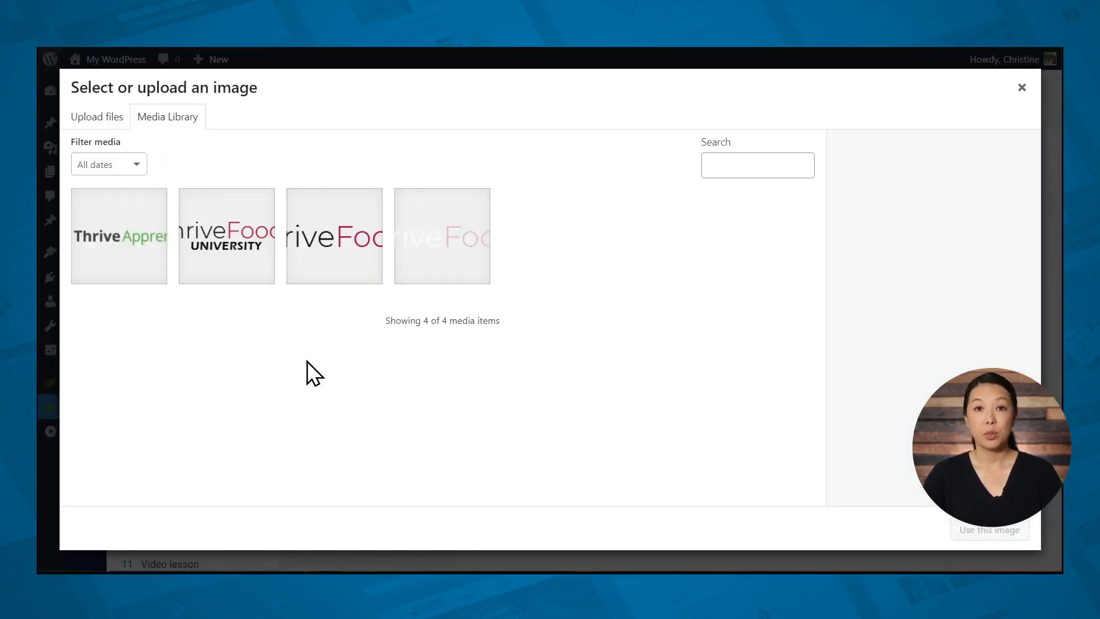
{"action": "left_click", "coordinate": [82, 122]}
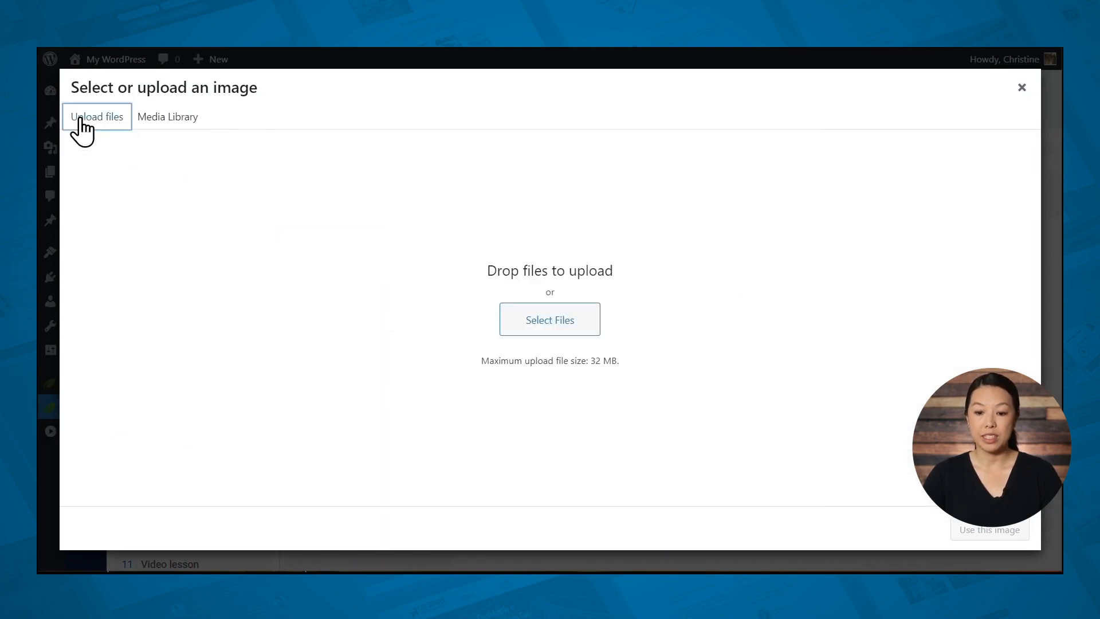
{"action": "left_click", "coordinate": [175, 120]}
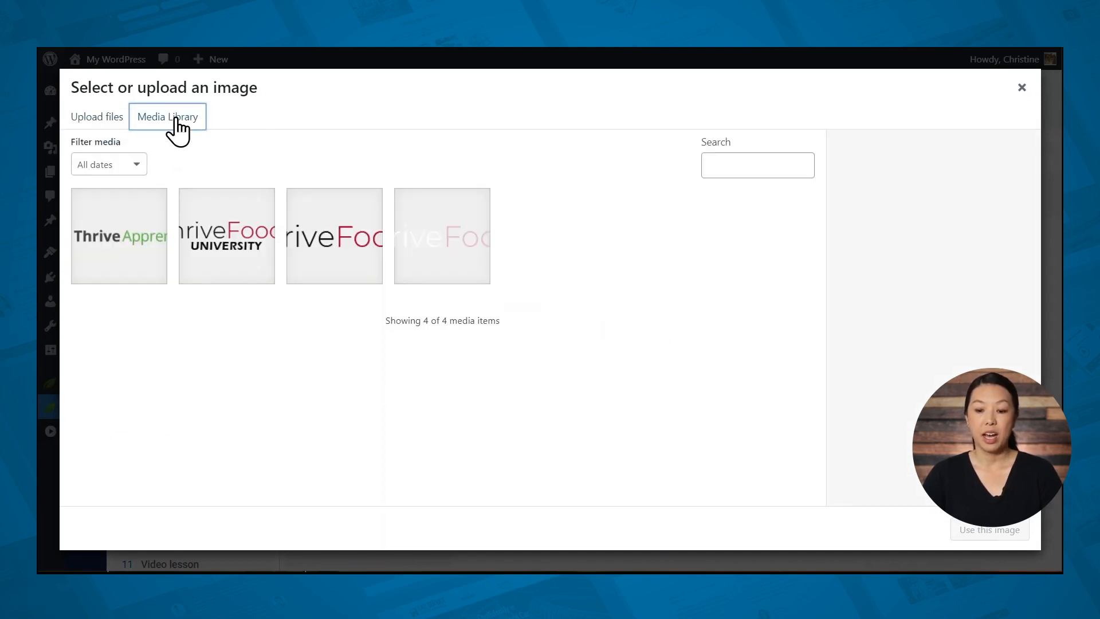
{"action": "left_click", "coordinate": [256, 270]}
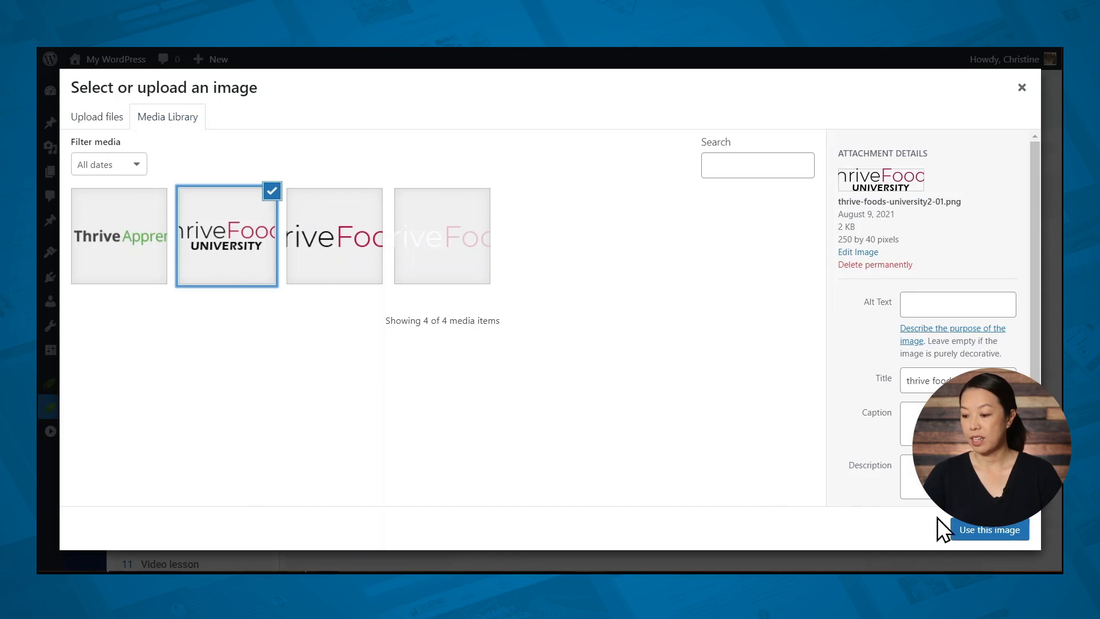
{"action": "left_click", "coordinate": [992, 536]}
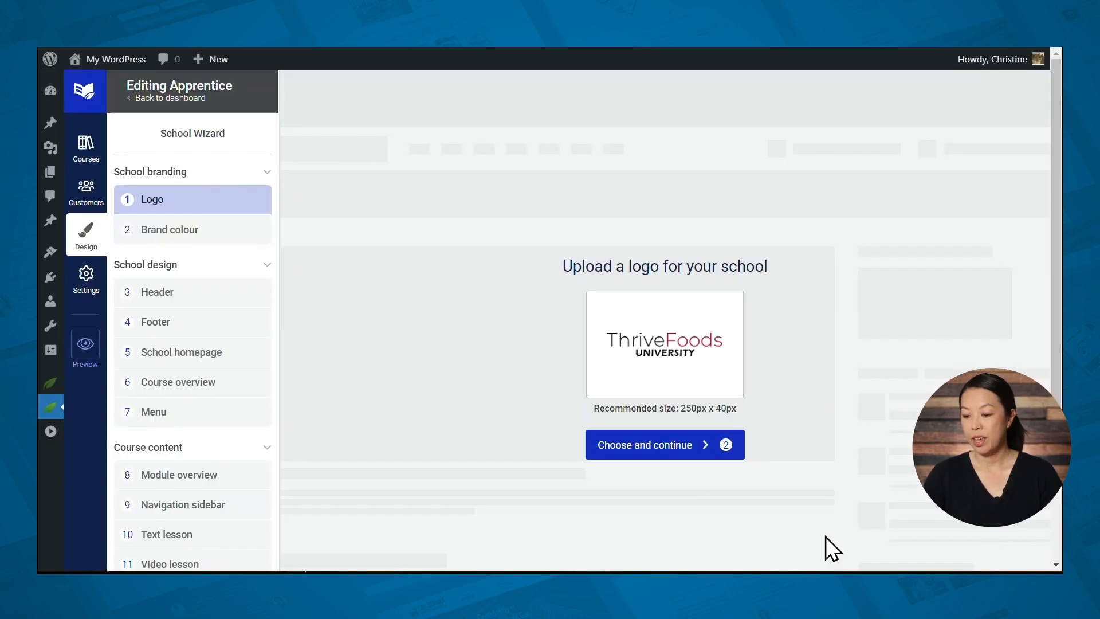
{"action": "left_click", "coordinate": [659, 453]}
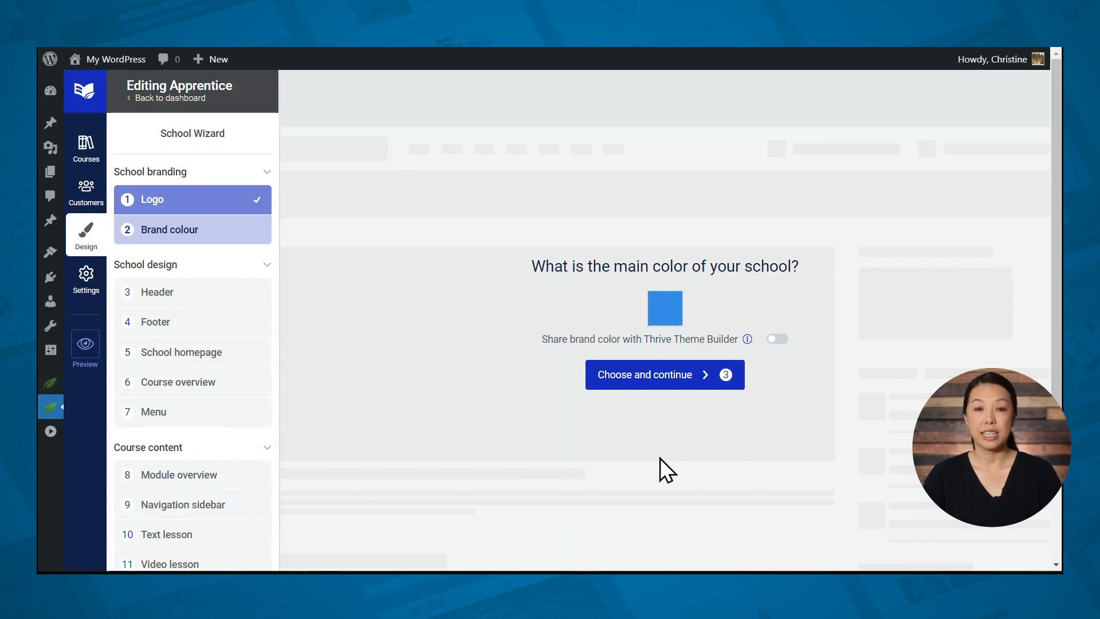
Step: Set the main color of the school to a dark magenta
{"action": "left_click", "coordinate": [669, 310]}
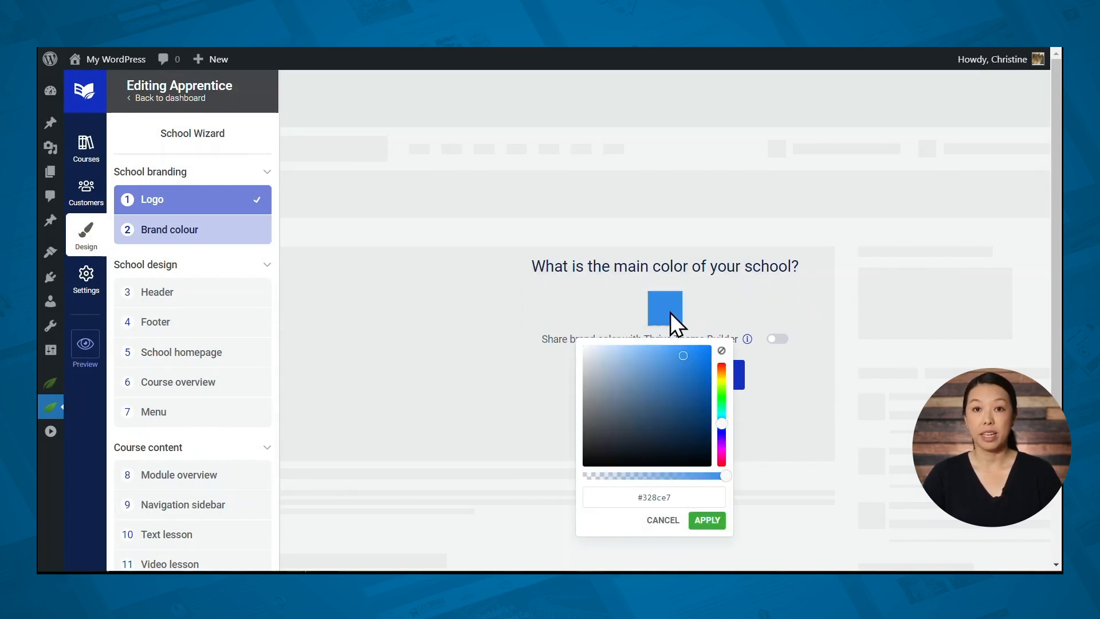
{"action": "left_click_drag", "start_coordinate": [726, 438], "coordinate": [729, 456]}
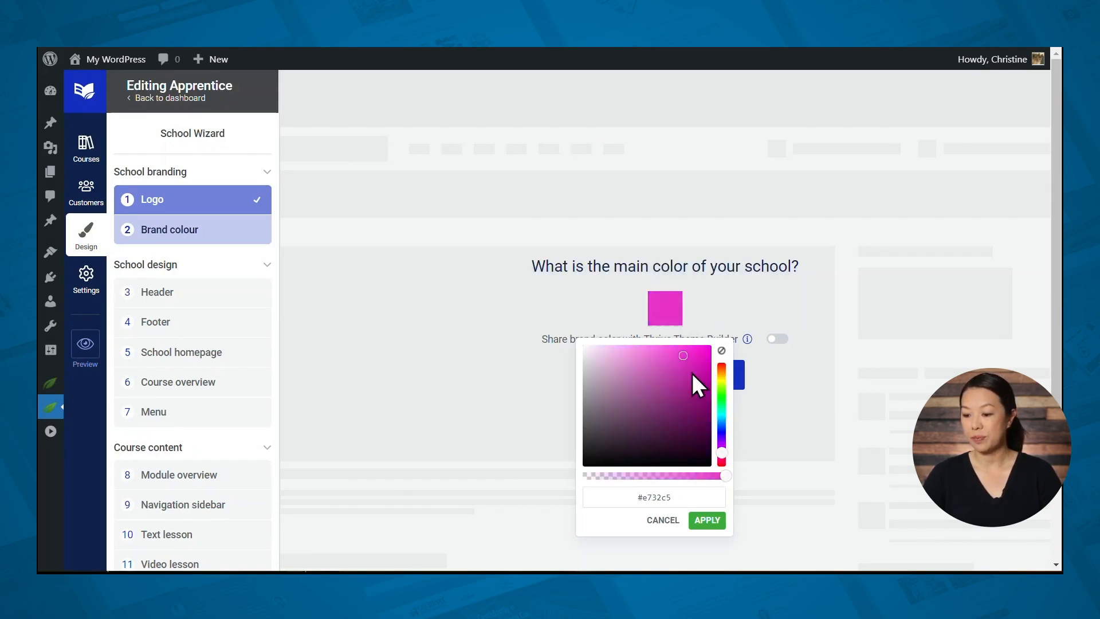
{"action": "left_click", "coordinate": [699, 392]}
{"action": "left_click", "coordinate": [706, 520]}
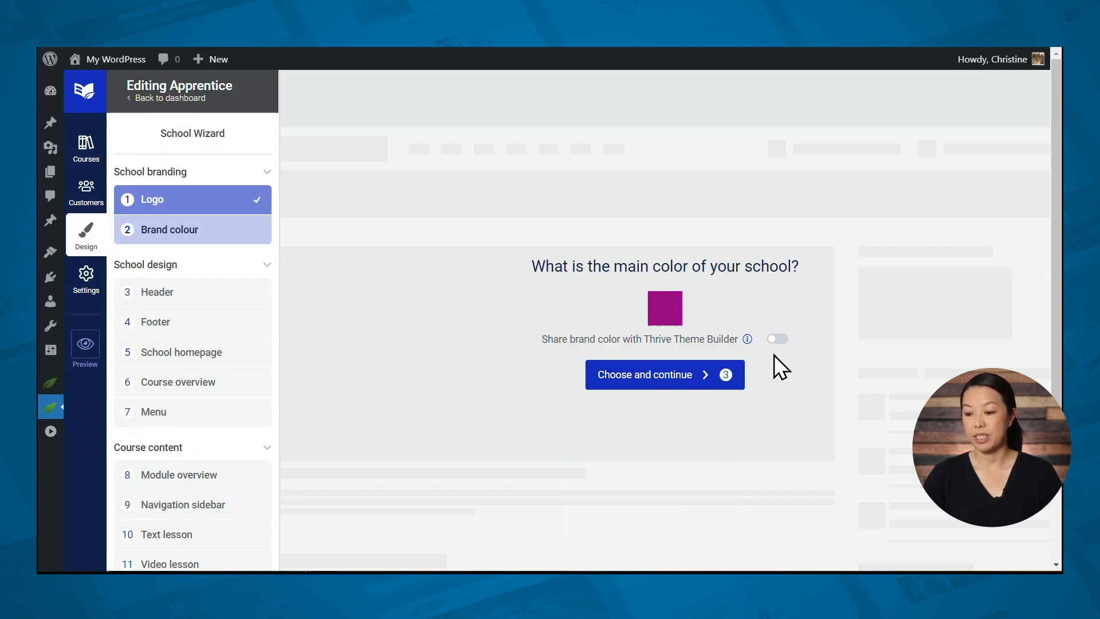
Step: Share the brand color with Thrive Theme Builder and continue to the header template choice
{"action": "mouse_move", "coordinate": [783, 344]}
{"action": "left_click", "coordinate": [781, 341]}
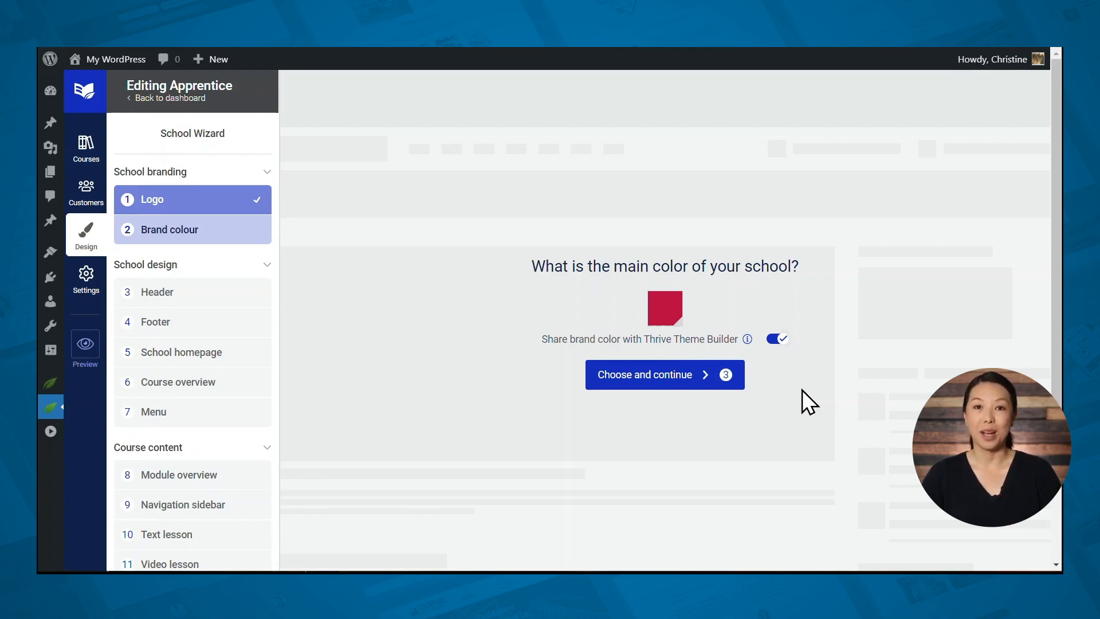
{"action": "left_click", "coordinate": [672, 391]}
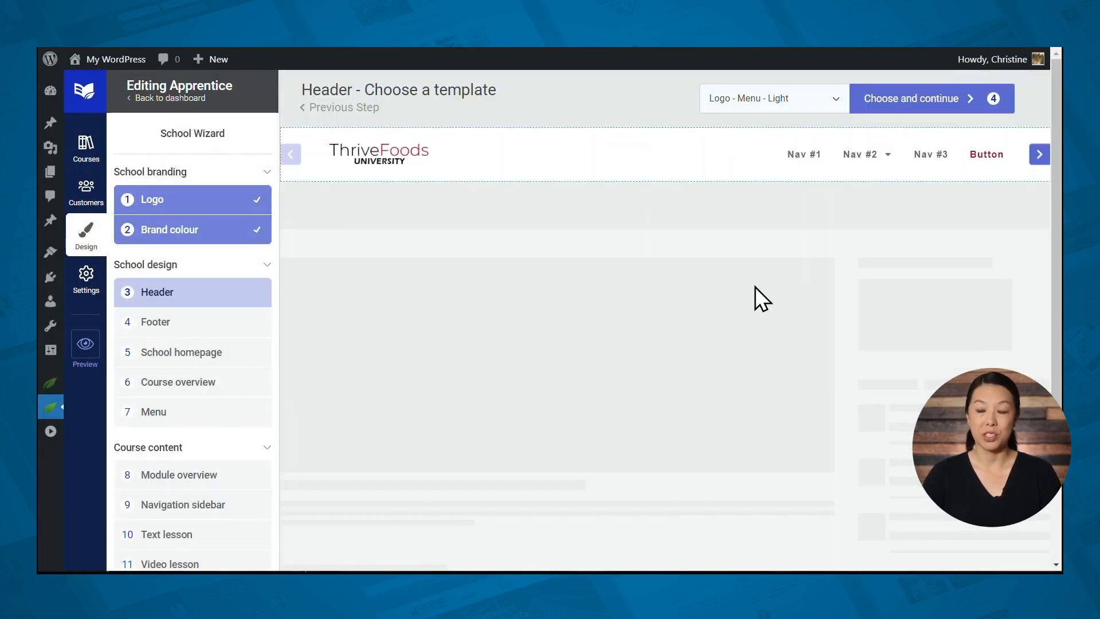
Step: Look through the header templates, choose "Logo - Menu - Light" and continue to the footer
{"action": "left_click", "coordinate": [1037, 155]}
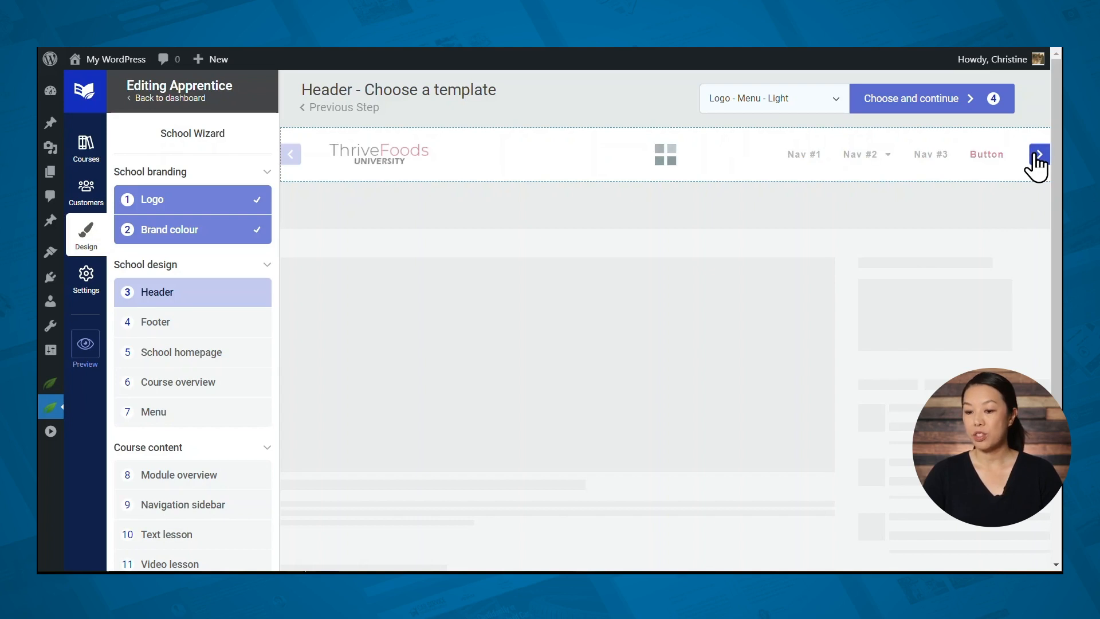
{"action": "left_click", "coordinate": [1038, 153]}
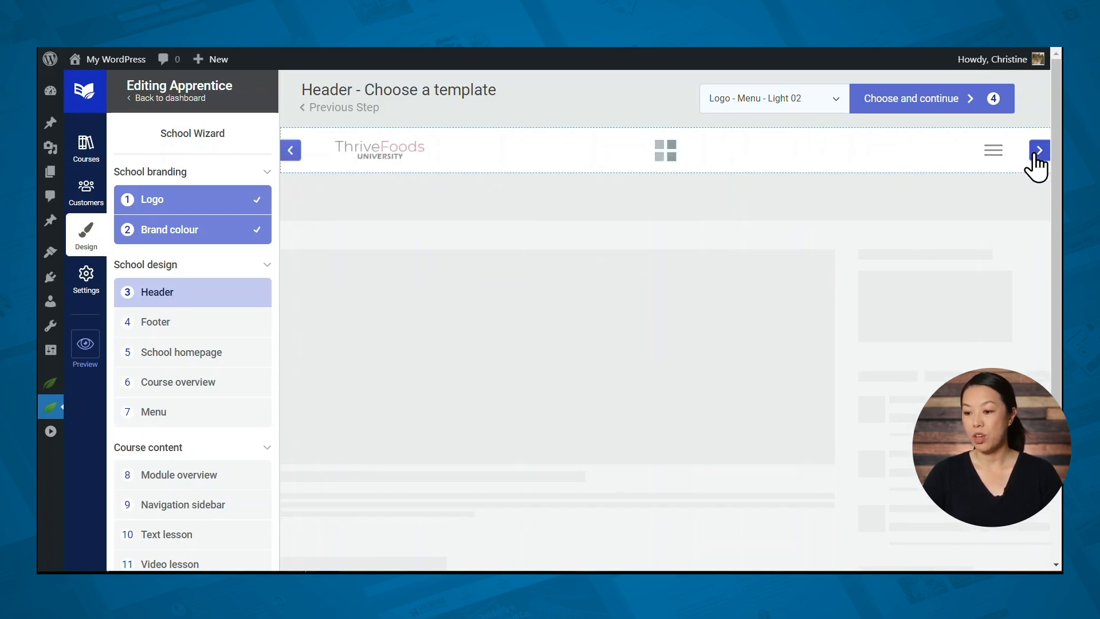
{"action": "left_click", "coordinate": [829, 103]}
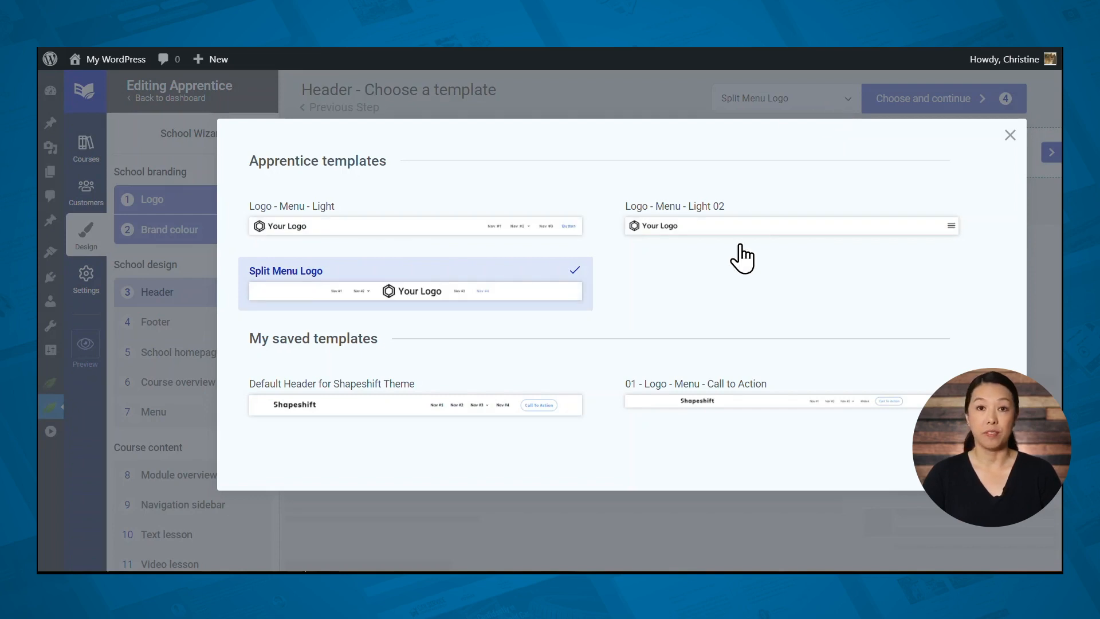
{"action": "left_click", "coordinate": [445, 236]}
{"action": "left_click", "coordinate": [879, 105]}
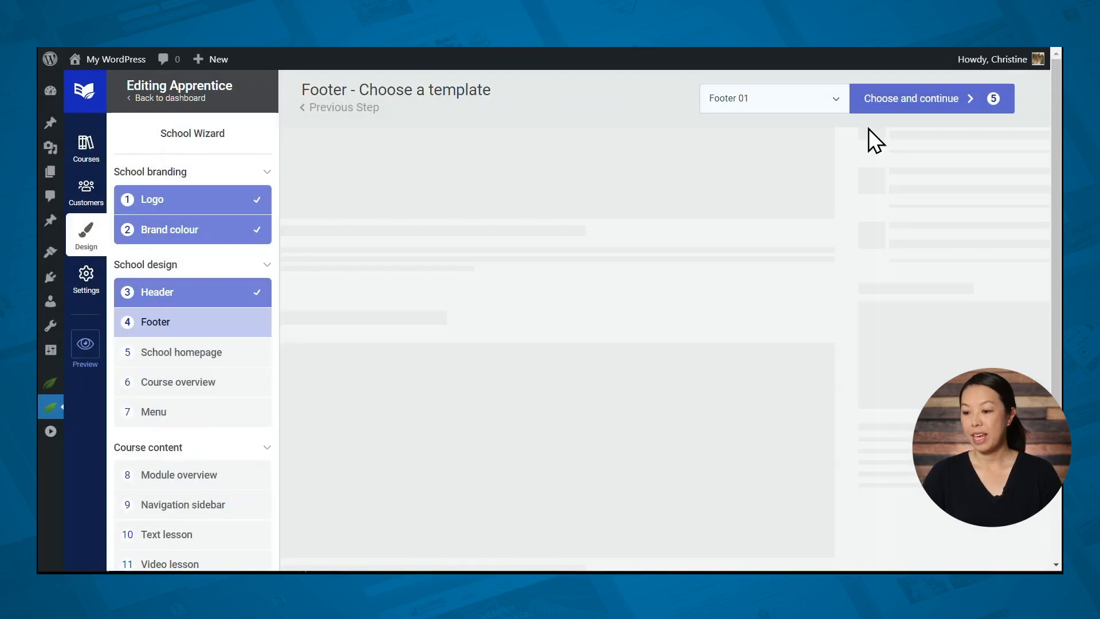
Step: Choose the "Footer 01" template for the school footer and continue to the school homepage
{"action": "left_click", "coordinate": [838, 102]}
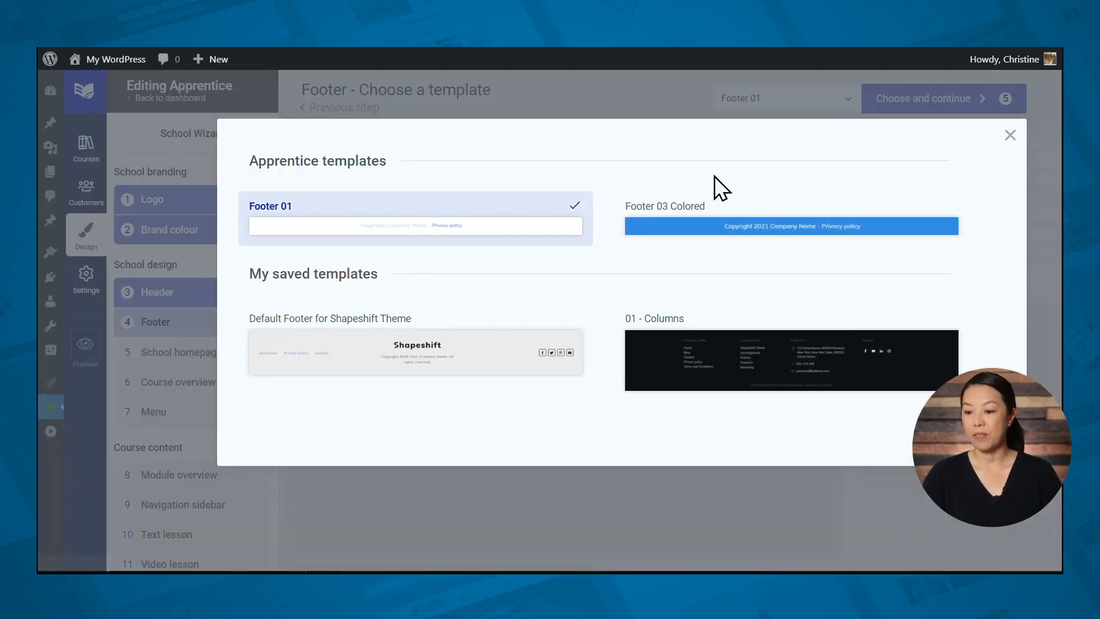
{"action": "left_click", "coordinate": [489, 238]}
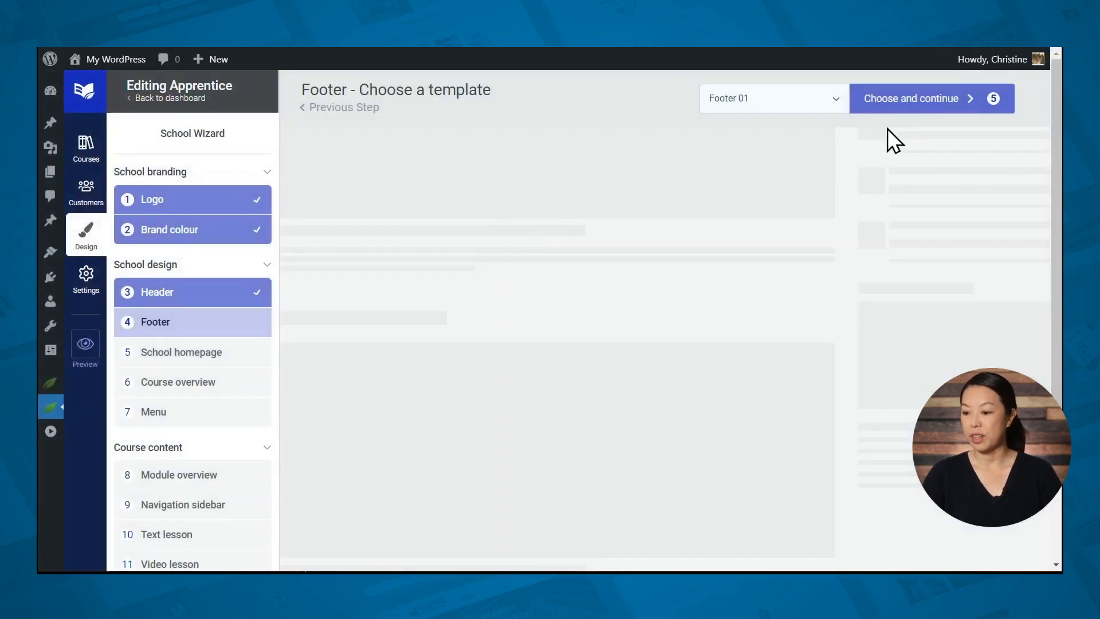
{"action": "left_click", "coordinate": [903, 102]}
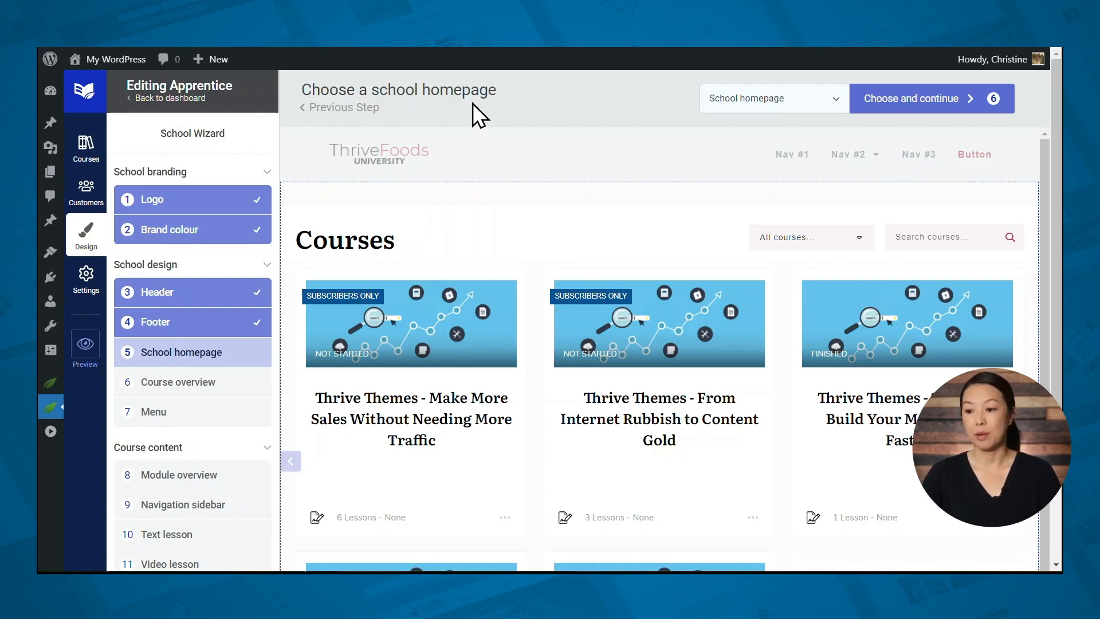
Step: Choose the first "School homepage" template and continue to the course overview
{"action": "left_click", "coordinate": [780, 103]}
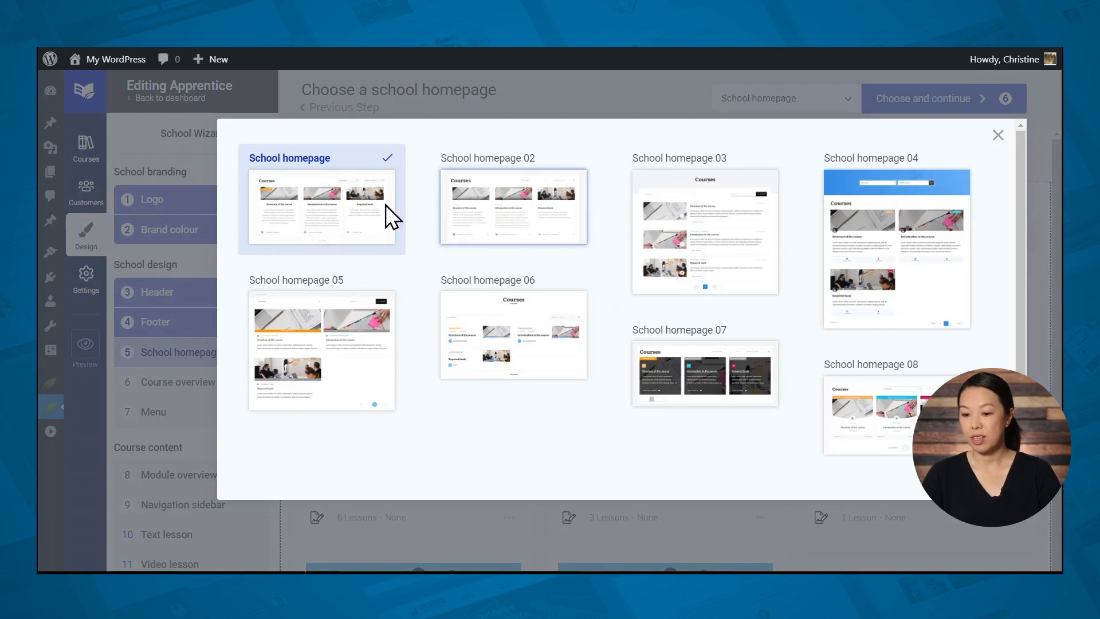
{"action": "left_click", "coordinate": [324, 204]}
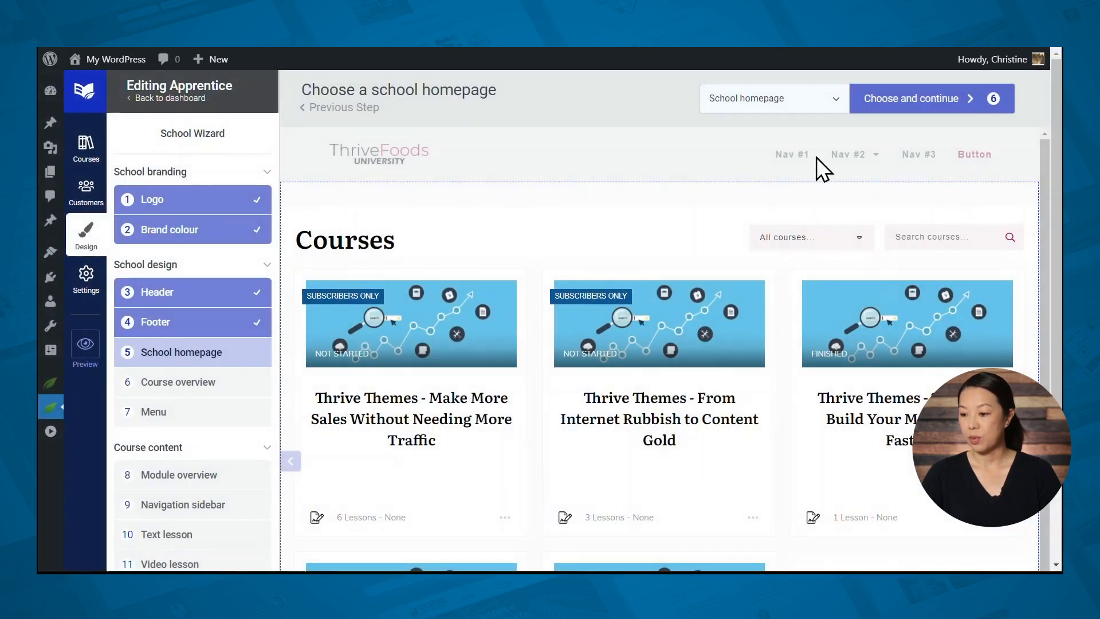
{"action": "left_click", "coordinate": [902, 98]}
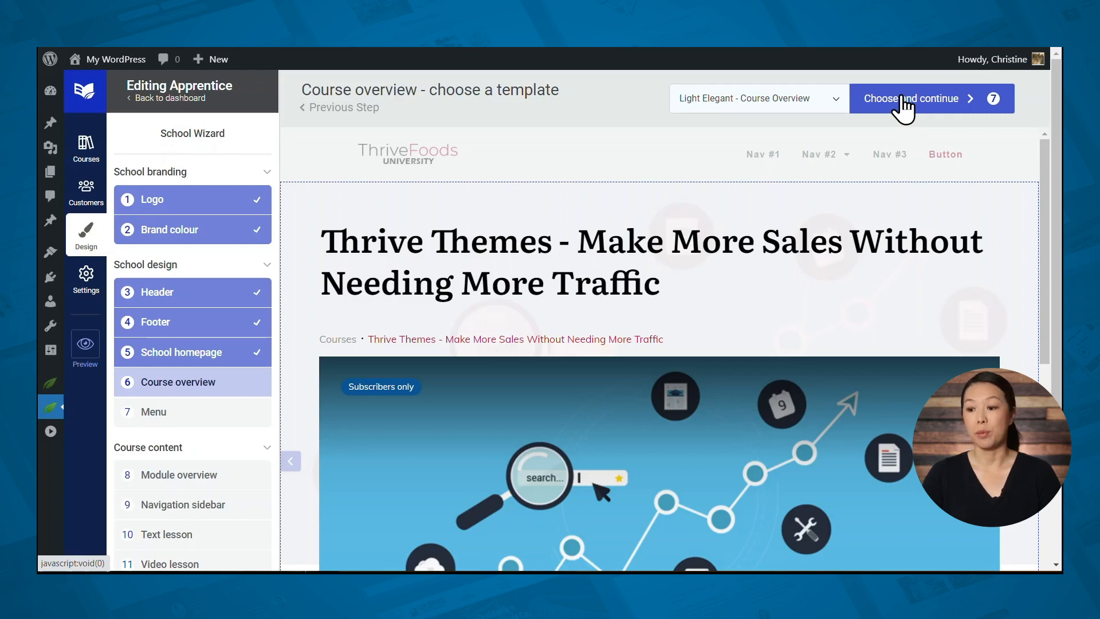
Step: Choose the "Light Elegant - Course Overview" template and continue to the menu choice
{"action": "left_click", "coordinate": [759, 112]}
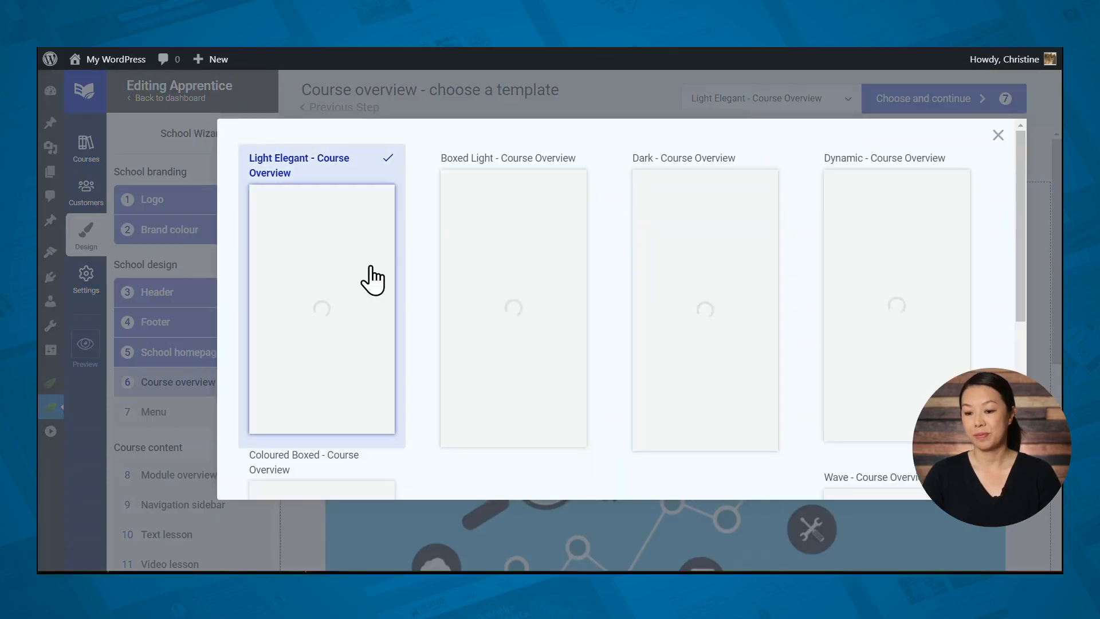
{"action": "left_click", "coordinate": [355, 275]}
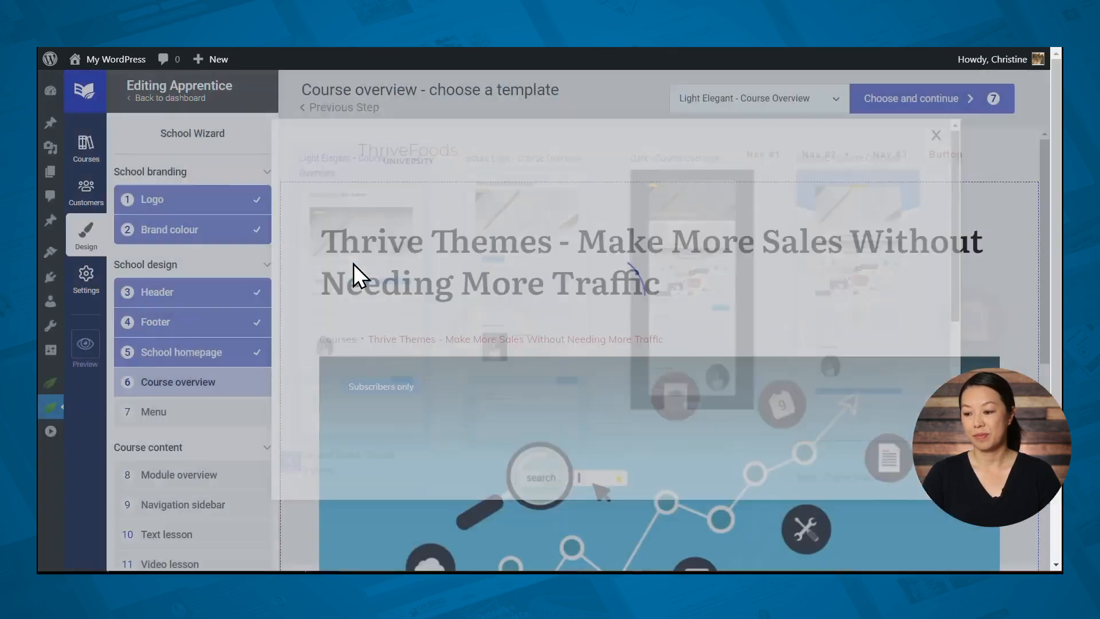
{"action": "left_click", "coordinate": [946, 97]}
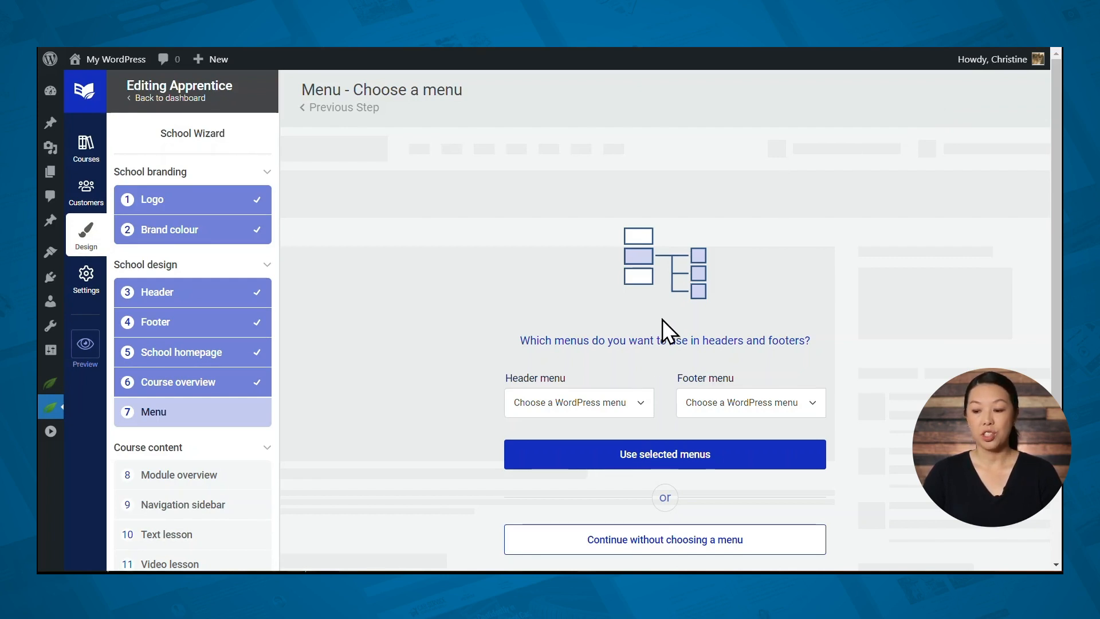
Step: Assign "Course menu" as the header menu and continue with the selected menus
{"action": "left_click", "coordinate": [632, 411]}
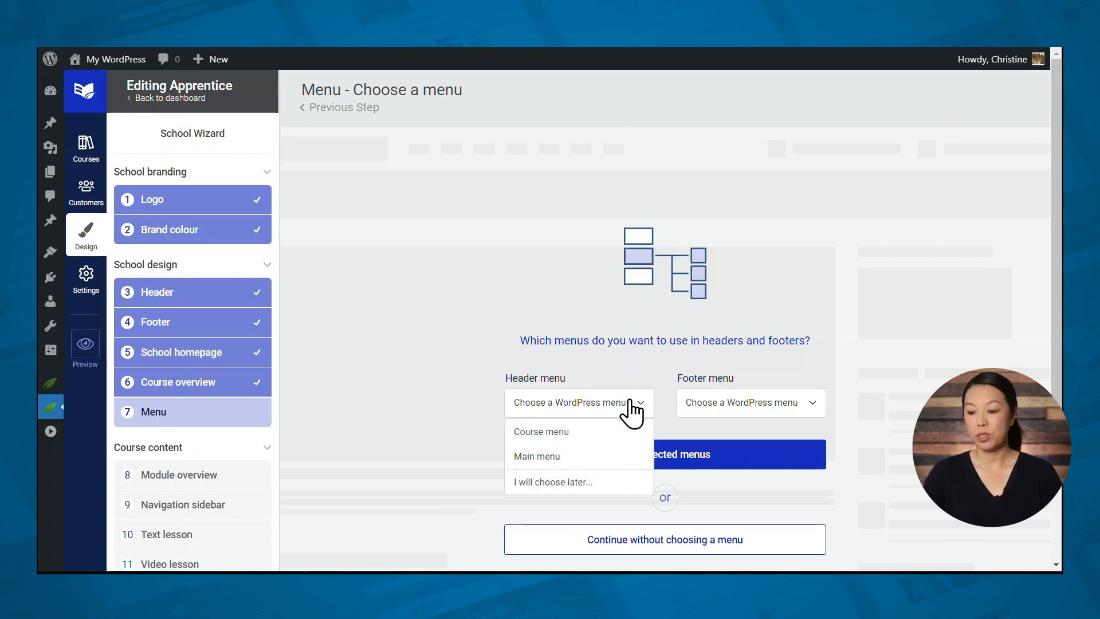
{"action": "left_click", "coordinate": [582, 434]}
{"action": "scroll", "coordinate": [888, 464], "scroll_direction": "down", "scroll_amount": 3}
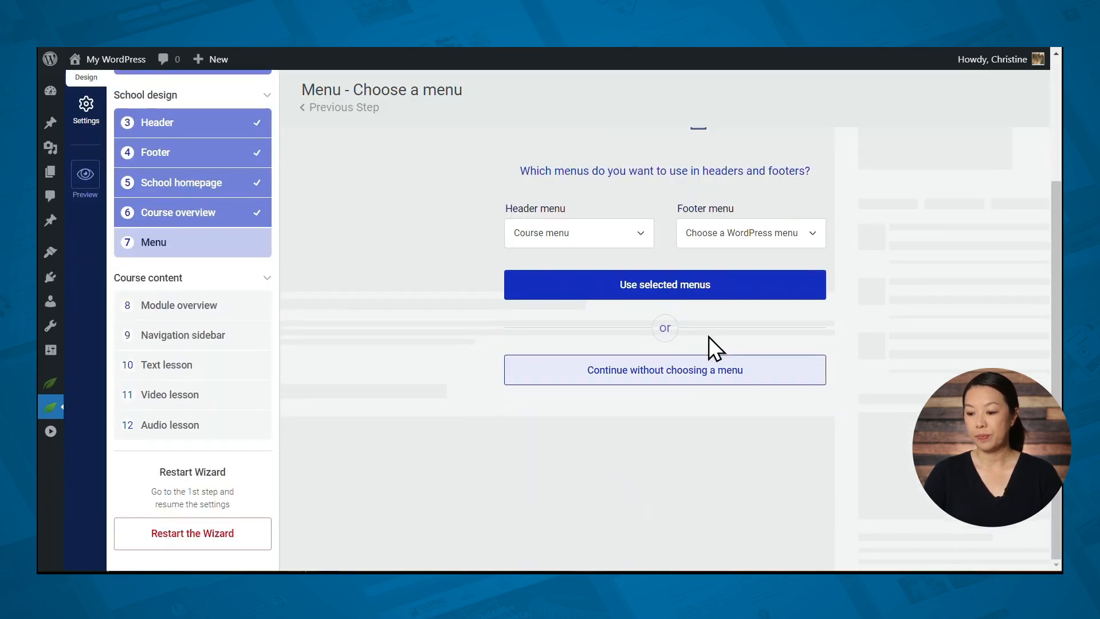
{"action": "left_click", "coordinate": [674, 284]}
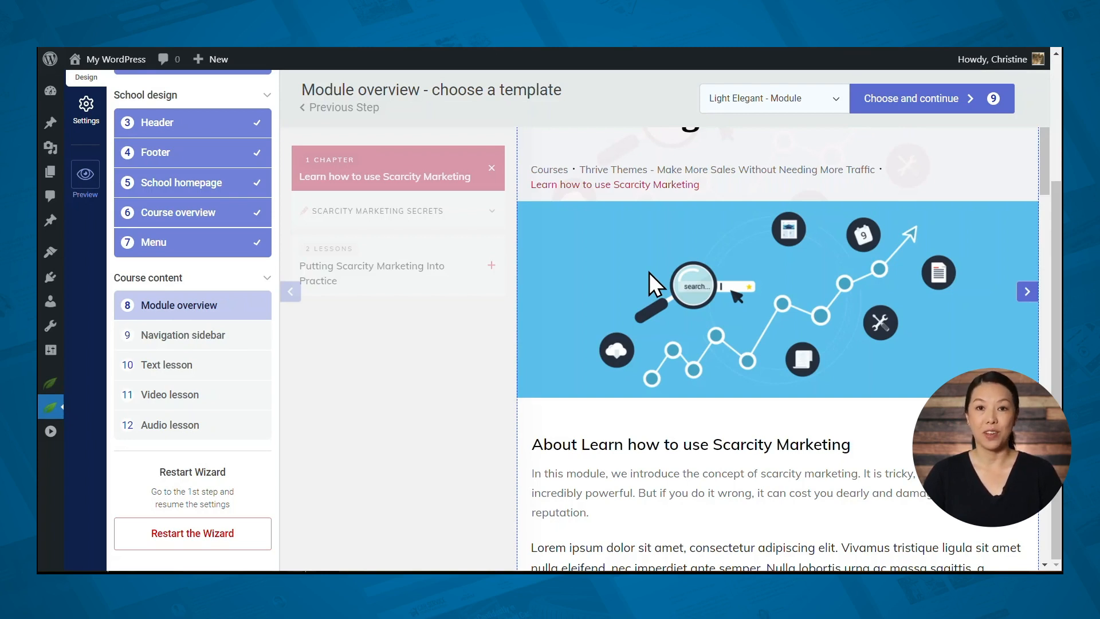
Step: Choose the "Light Elegant - Module" template for the module overview and continue to the navigation sidebar
{"action": "left_click", "coordinate": [808, 109]}
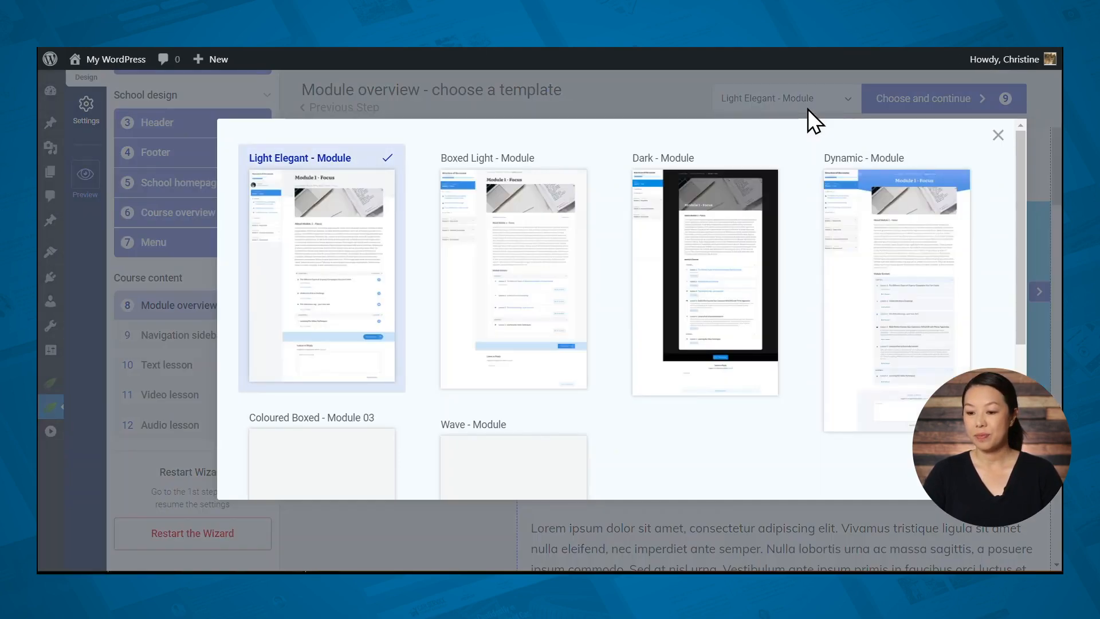
{"action": "left_click", "coordinate": [309, 272]}
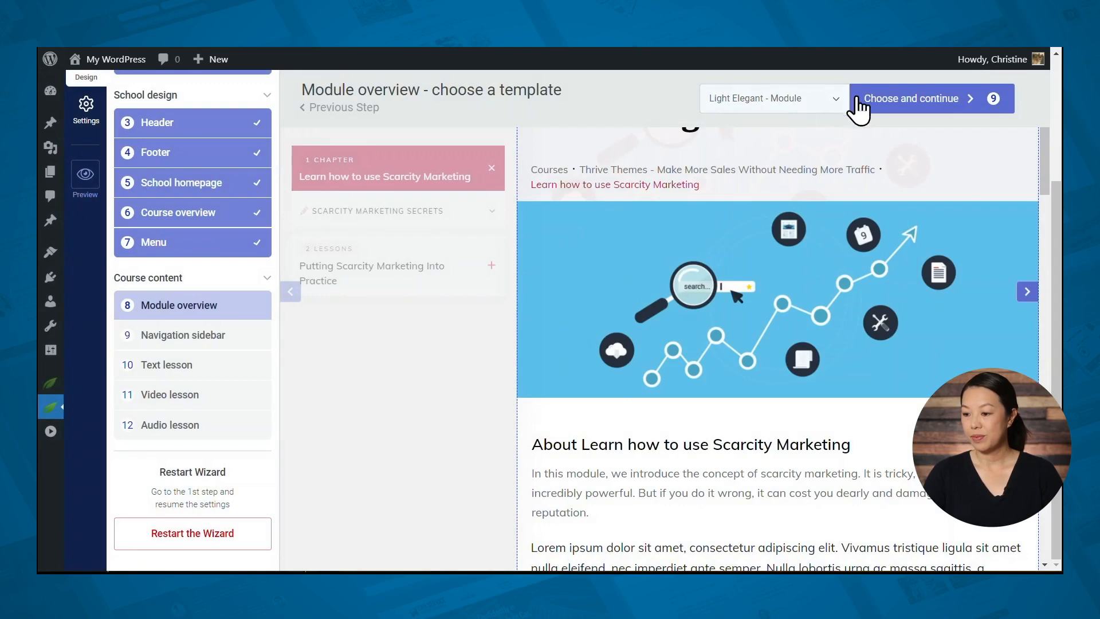
{"action": "left_click", "coordinate": [888, 98]}
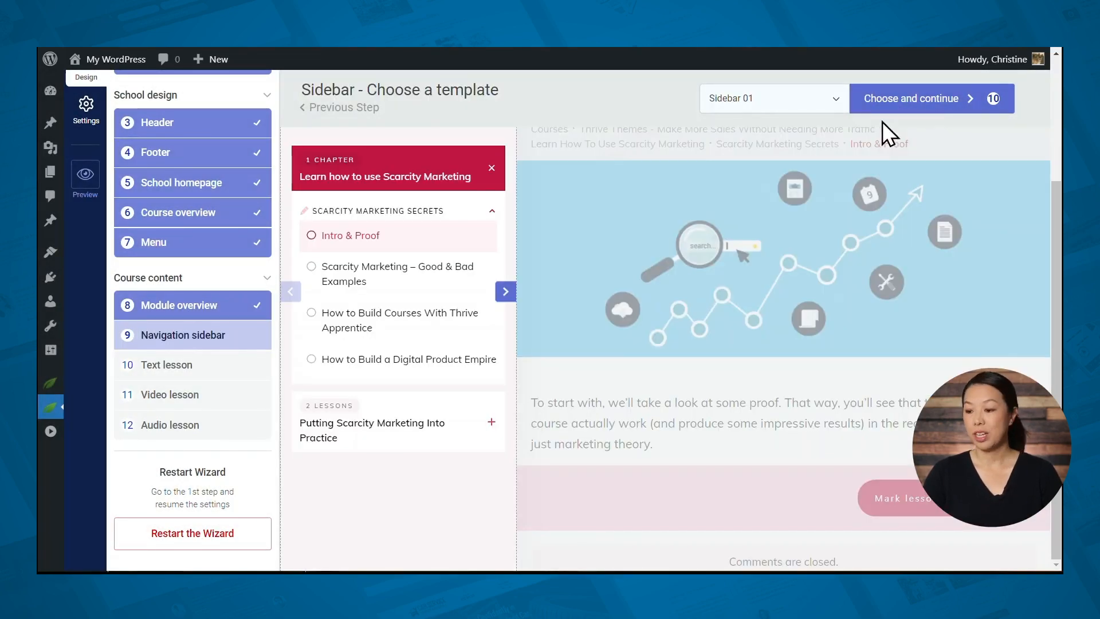
Step: Choose the "Sidebar 01" template for the navigation sidebar and continue to the text lesson
{"action": "left_click", "coordinate": [814, 101]}
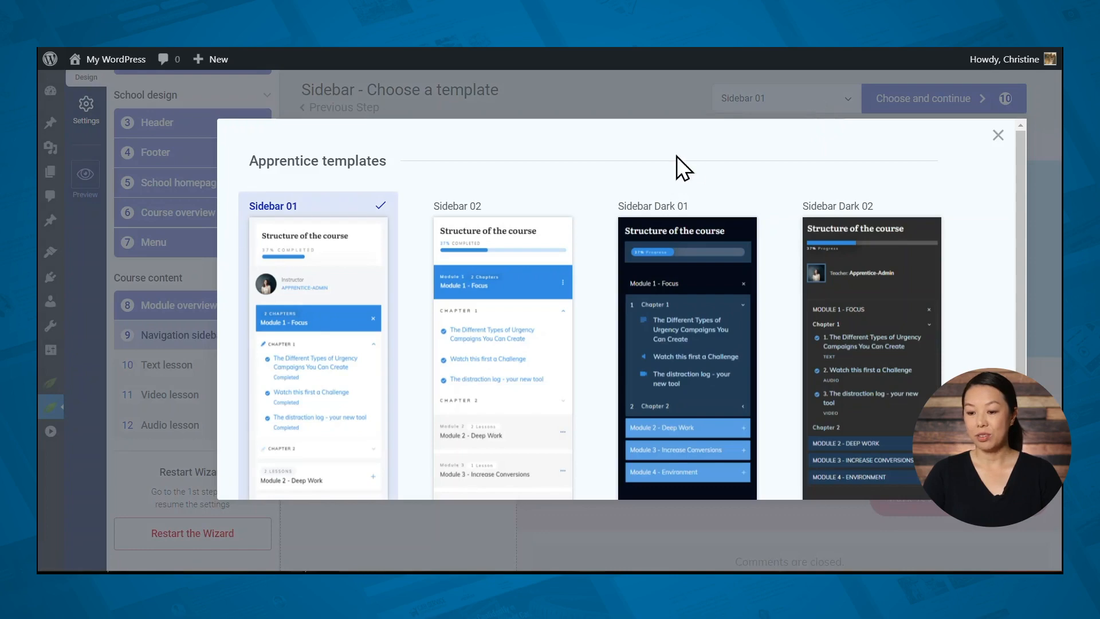
{"action": "scroll", "coordinate": [652, 172], "scroll_direction": "down", "scroll_amount": 2}
{"action": "left_click", "coordinate": [327, 238]}
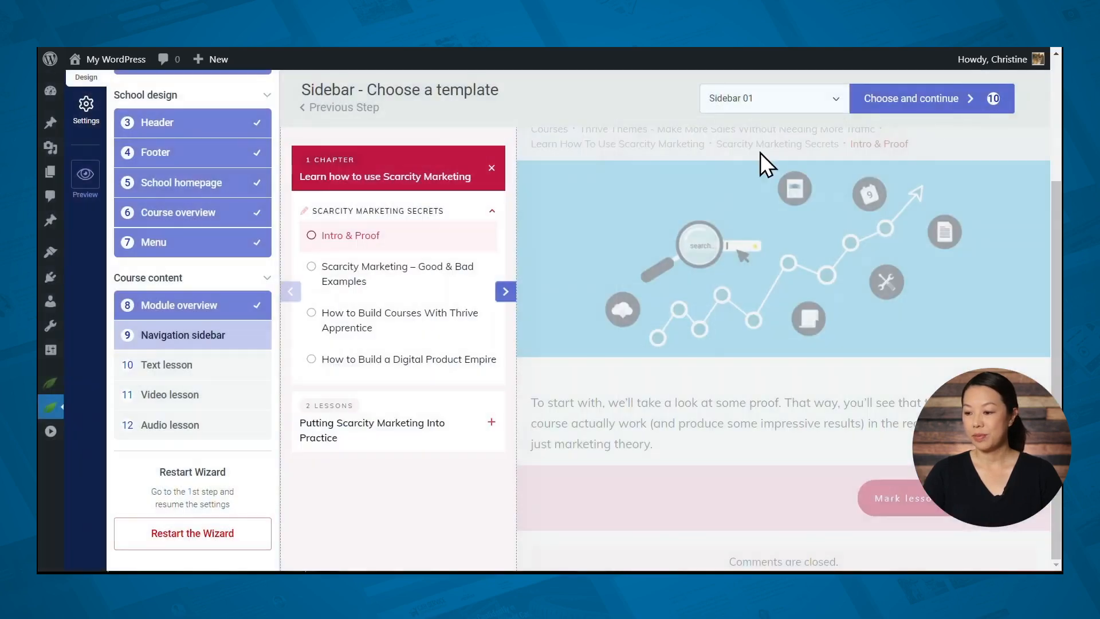
{"action": "left_click", "coordinate": [950, 102]}
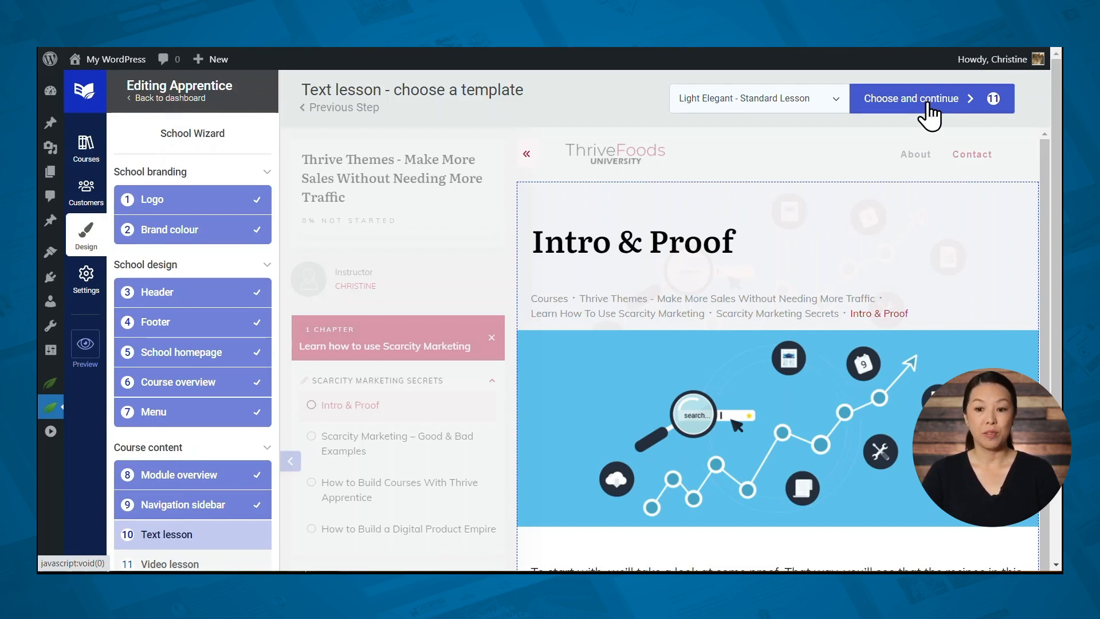
Step: Choose the "Light Elegant - Standard Lesson" template for the text lesson and continue to the video lesson
{"action": "left_click", "coordinate": [916, 103]}
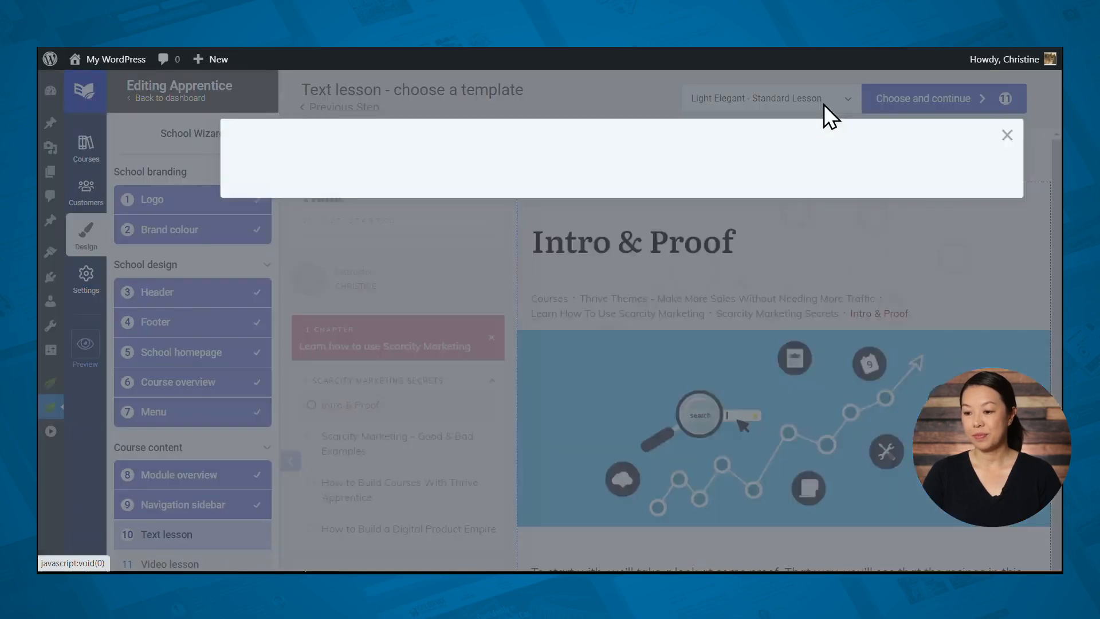
{"action": "scroll", "coordinate": [802, 189], "scroll_direction": "down", "scroll_amount": 5}
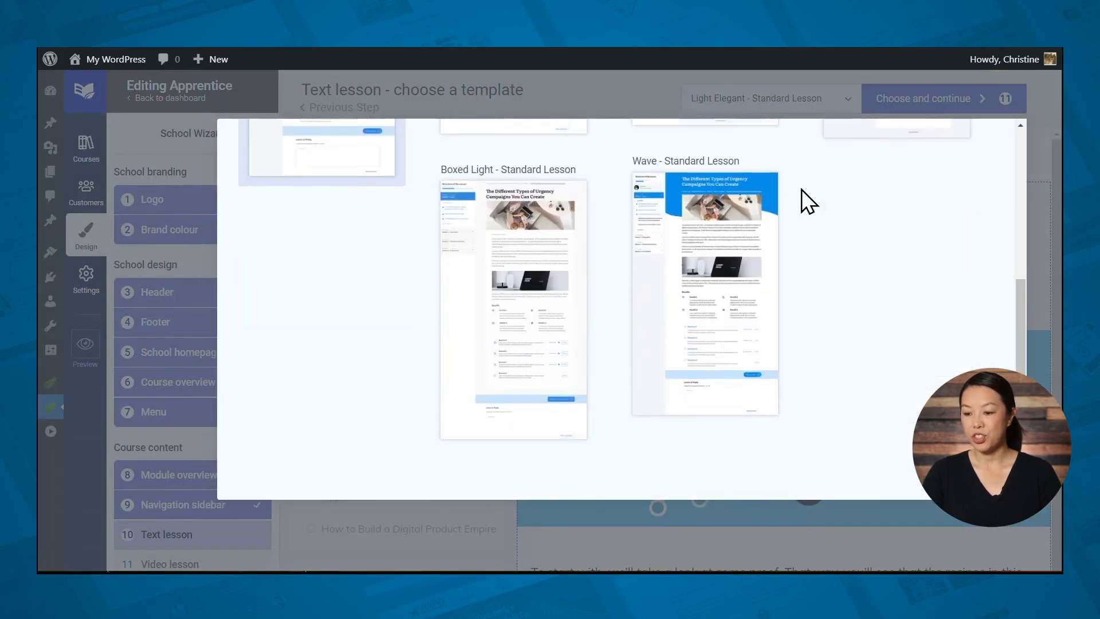
{"action": "scroll", "coordinate": [802, 189], "scroll_direction": "up", "scroll_amount": 5}
{"action": "left_click", "coordinate": [374, 229]}
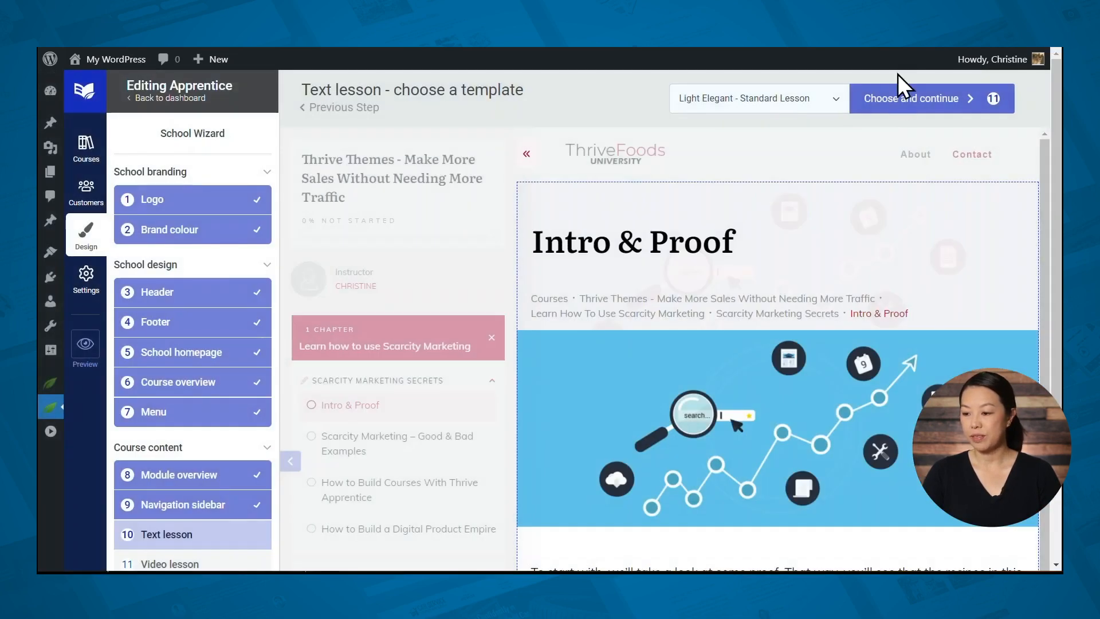
{"action": "left_click", "coordinate": [896, 94]}
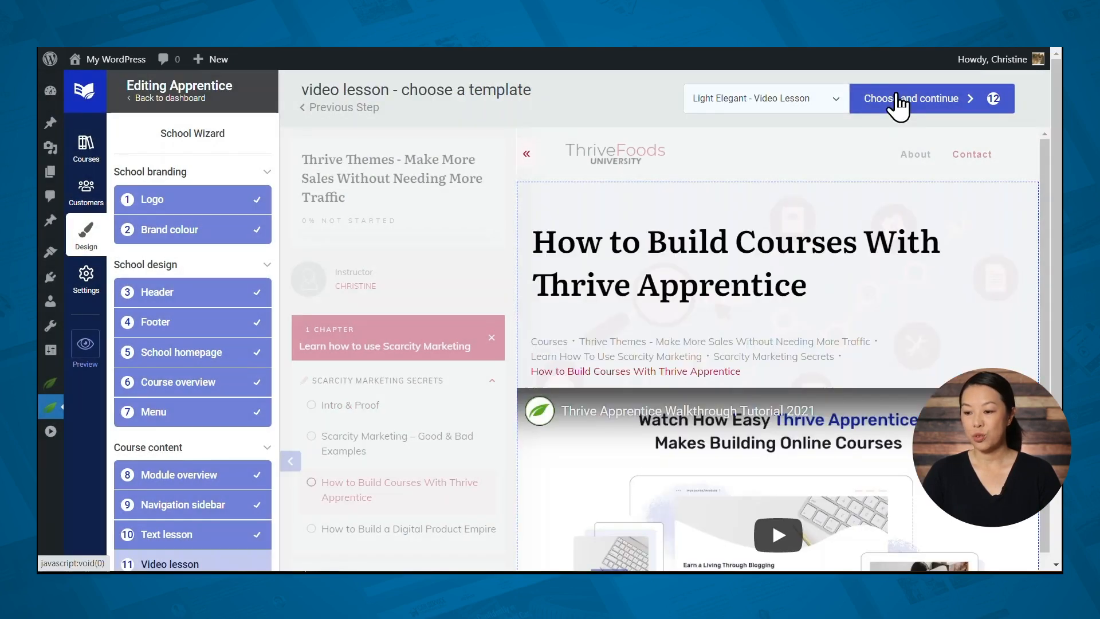
Step: Choose the "Light Elegant - Video Lesson" template for the video lesson and continue to the audio lesson
{"action": "left_click", "coordinate": [776, 99]}
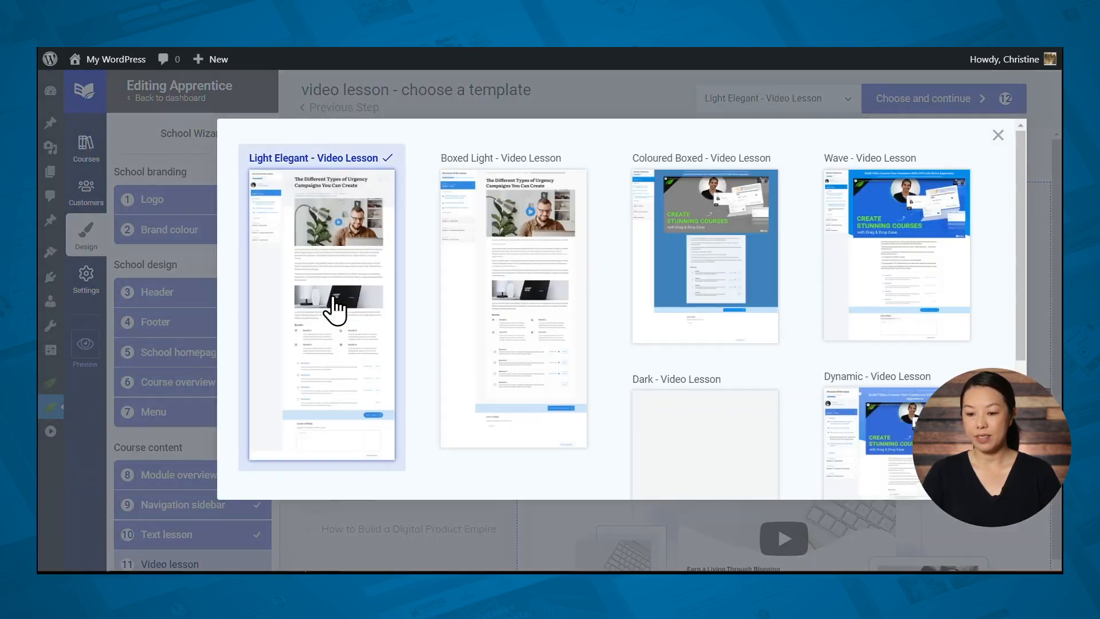
{"action": "left_click", "coordinate": [334, 297]}
{"action": "left_click", "coordinate": [893, 101]}
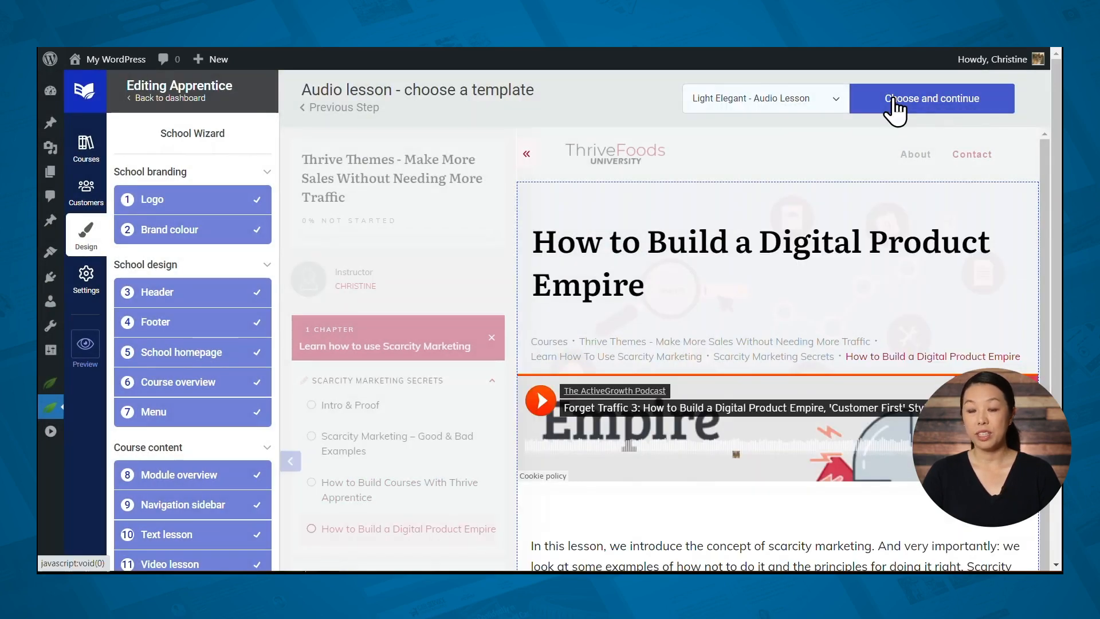
Step: Choose the "Light Elegant - Audio Lesson" template for the audio lesson and complete the last wizard choice
{"action": "left_click", "coordinate": [790, 103]}
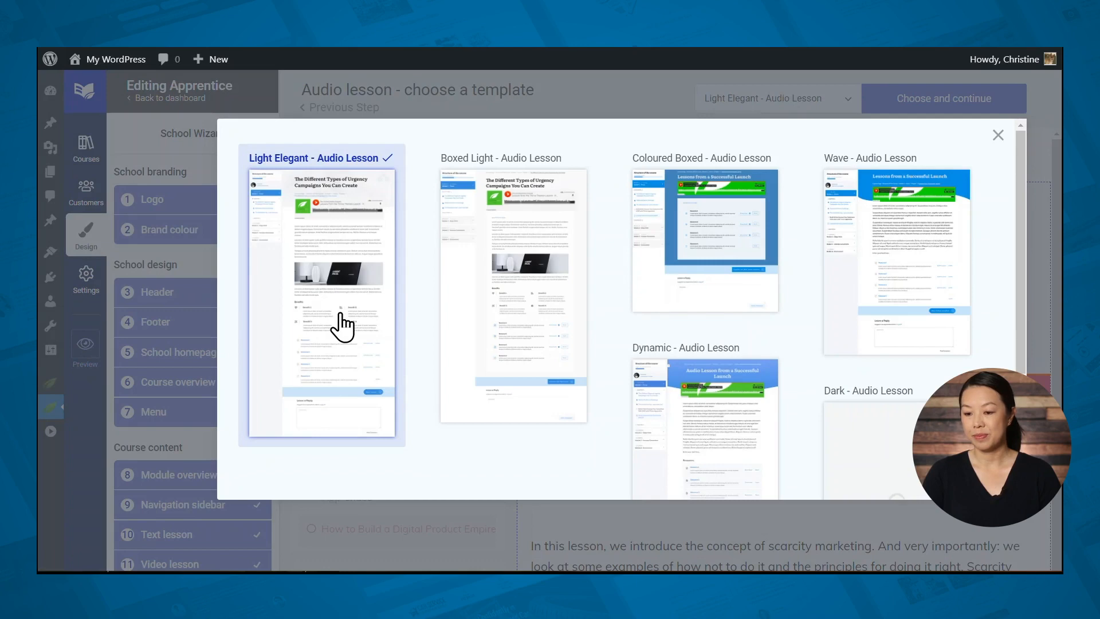
{"action": "left_click", "coordinate": [342, 314]}
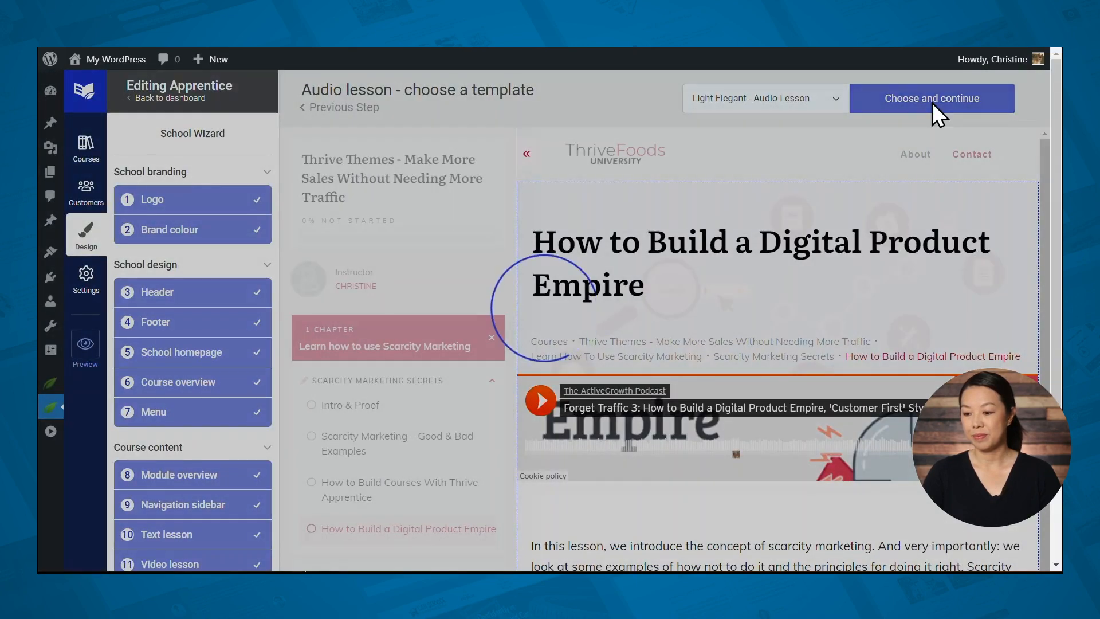
{"action": "left_click", "coordinate": [933, 102]}
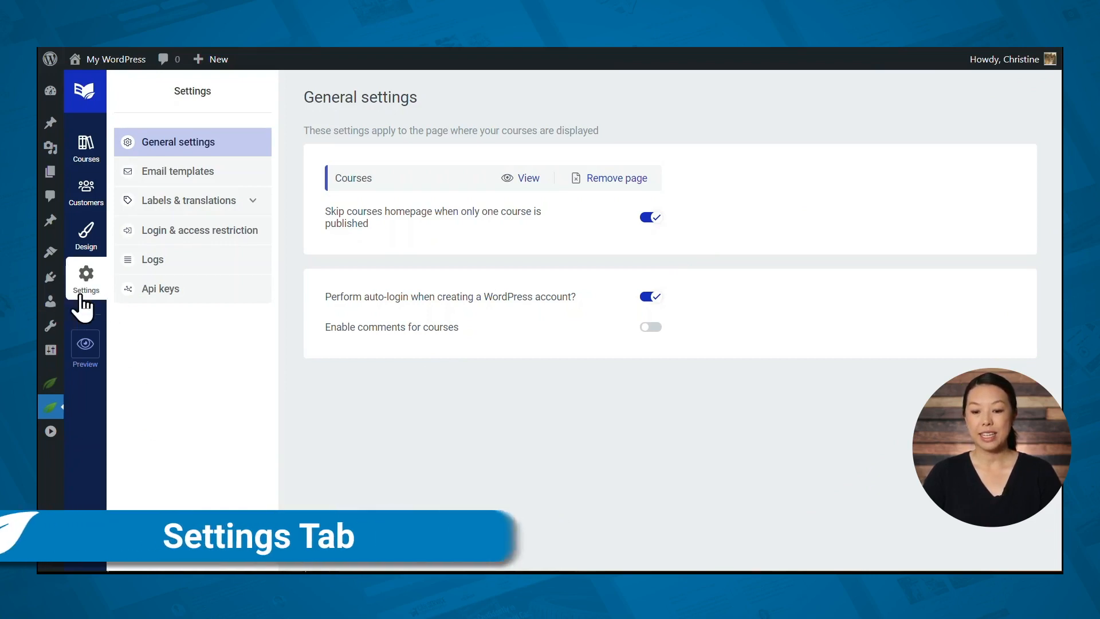
Step: Add an access restriction label named "Free for everyone" in the labels and translations settings, keeping its green color
{"action": "left_click", "coordinate": [192, 201]}
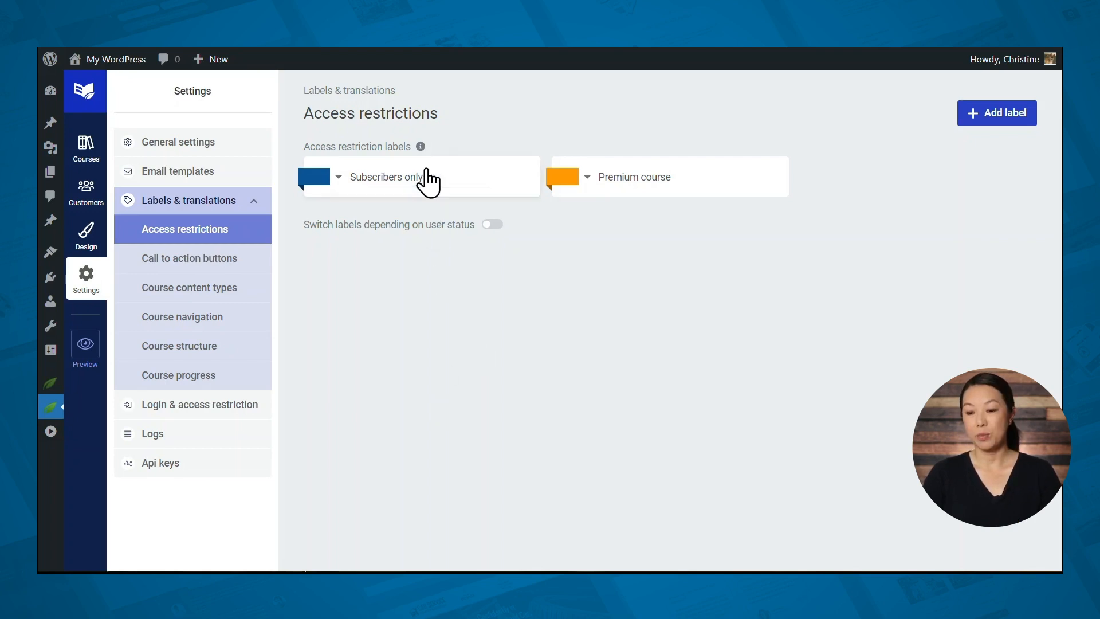
{"action": "mouse_move", "coordinate": [422, 148]}
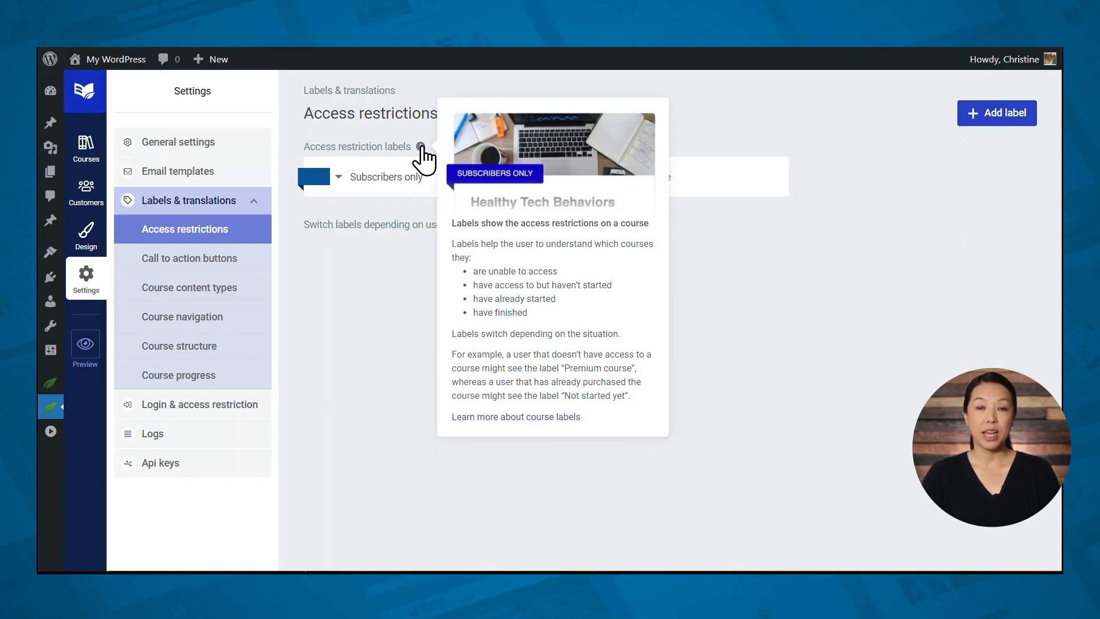
{"action": "left_click", "coordinate": [1005, 116]}
{"action": "type", "text": "Free for everyone"}
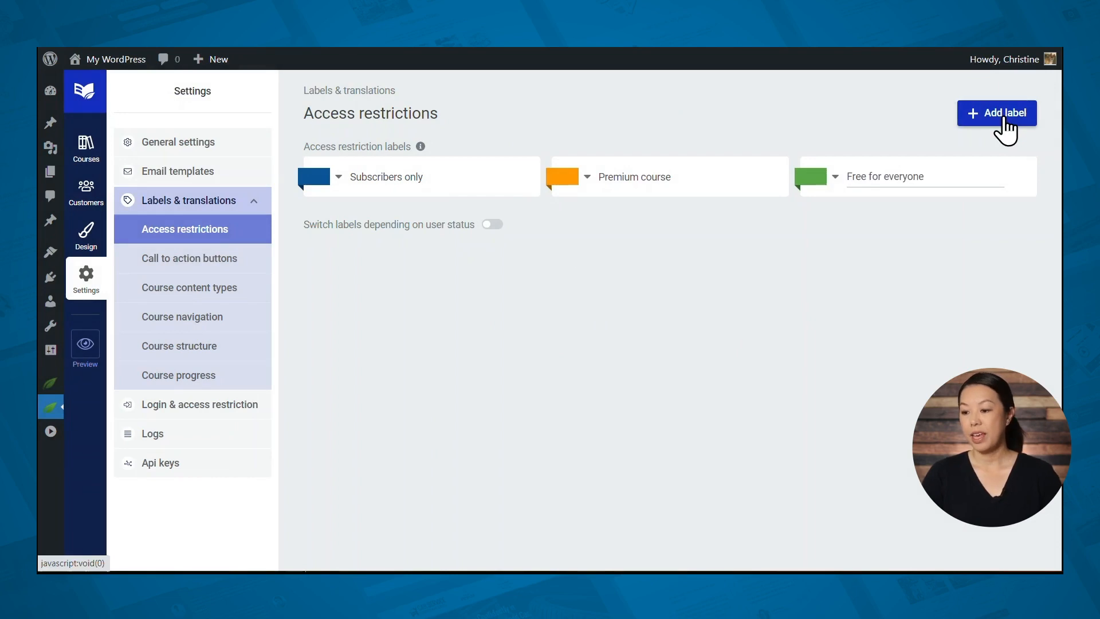
{"action": "left_click", "coordinate": [813, 174]}
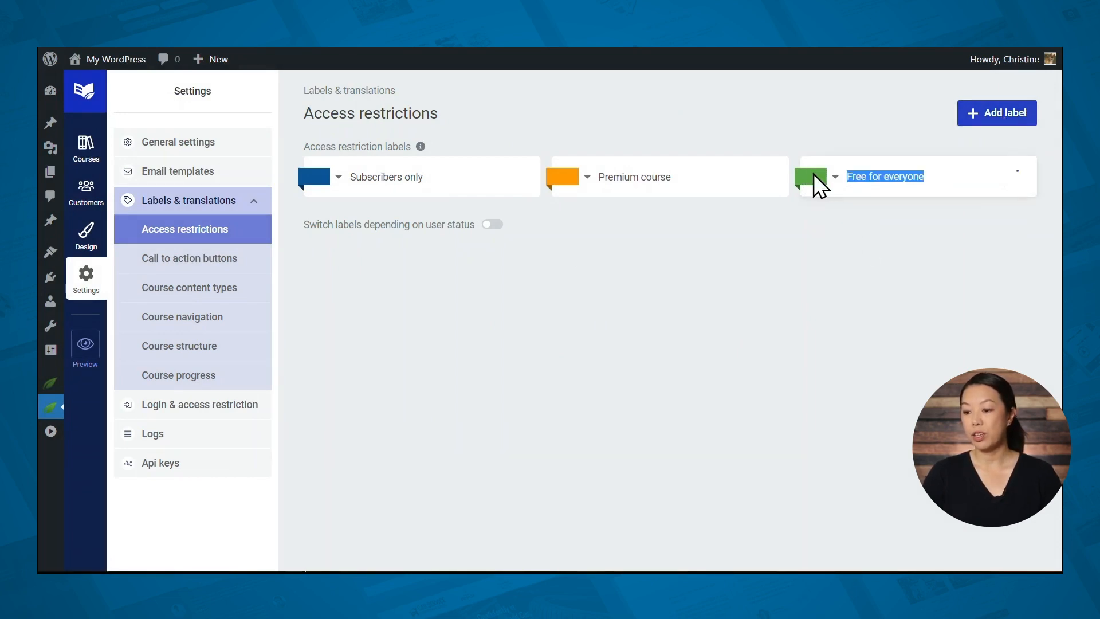
{"action": "left_click", "coordinate": [813, 178]}
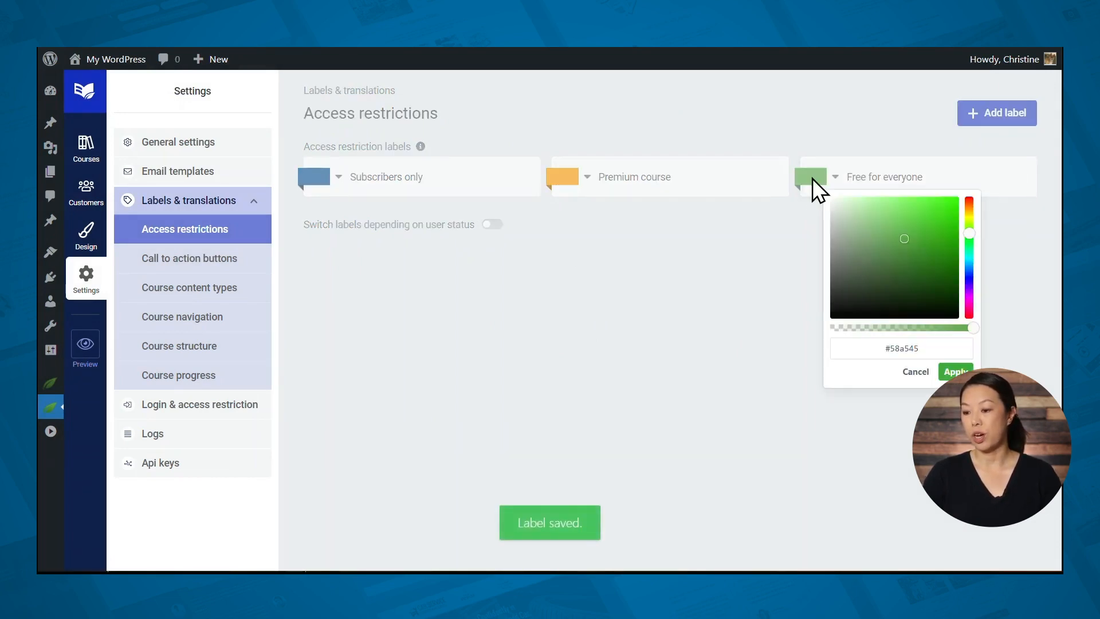
{"action": "left_click", "coordinate": [786, 262]}
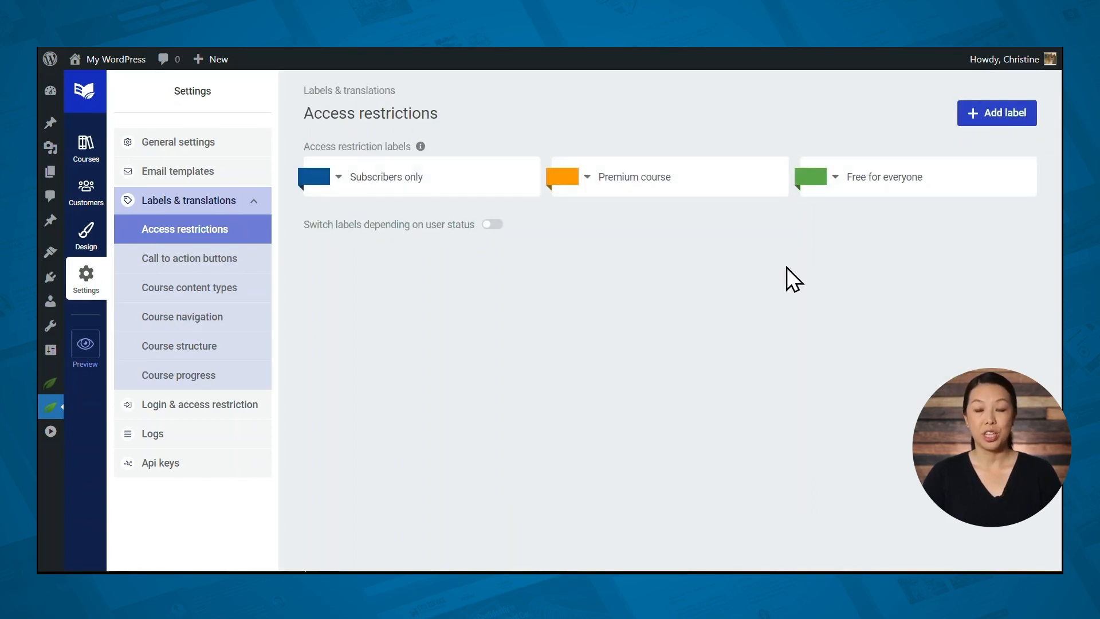
Step: Review the label settings for call to action buttons, course content types, course navigation, course structure and course progress
{"action": "left_click", "coordinate": [180, 267]}
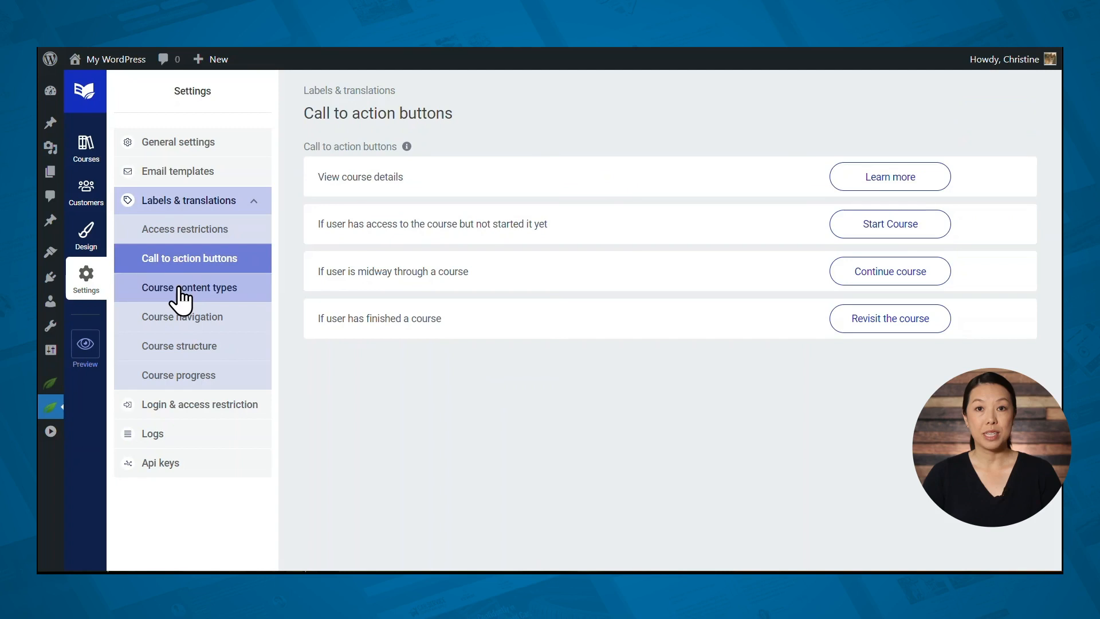
{"action": "left_click", "coordinate": [179, 293]}
{"action": "left_click", "coordinate": [181, 325]}
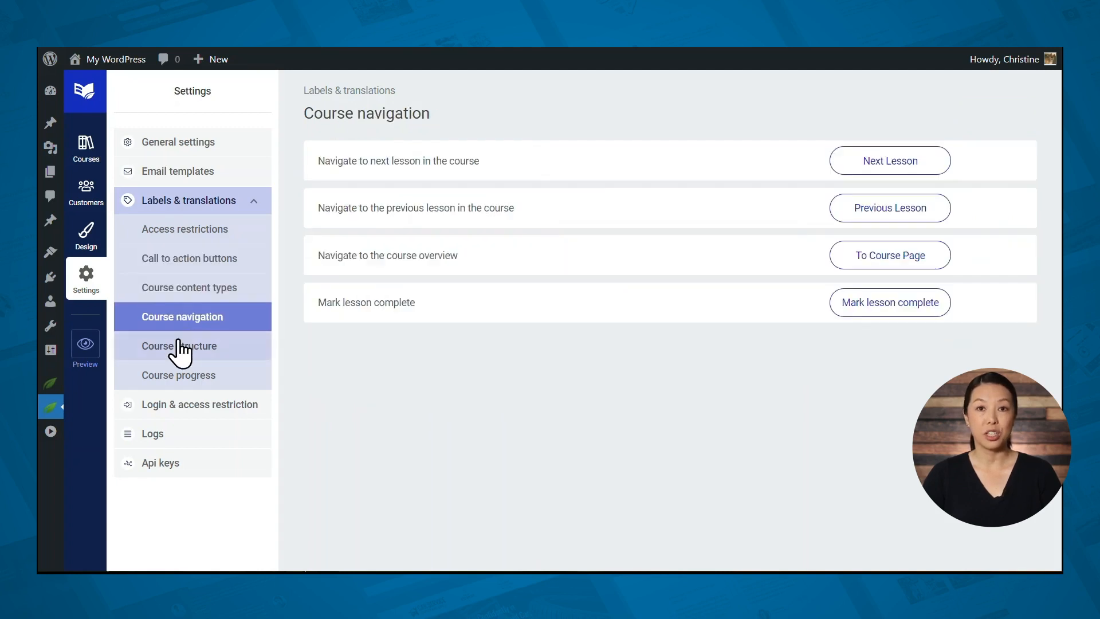
{"action": "left_click", "coordinate": [179, 350]}
{"action": "left_click", "coordinate": [175, 380]}
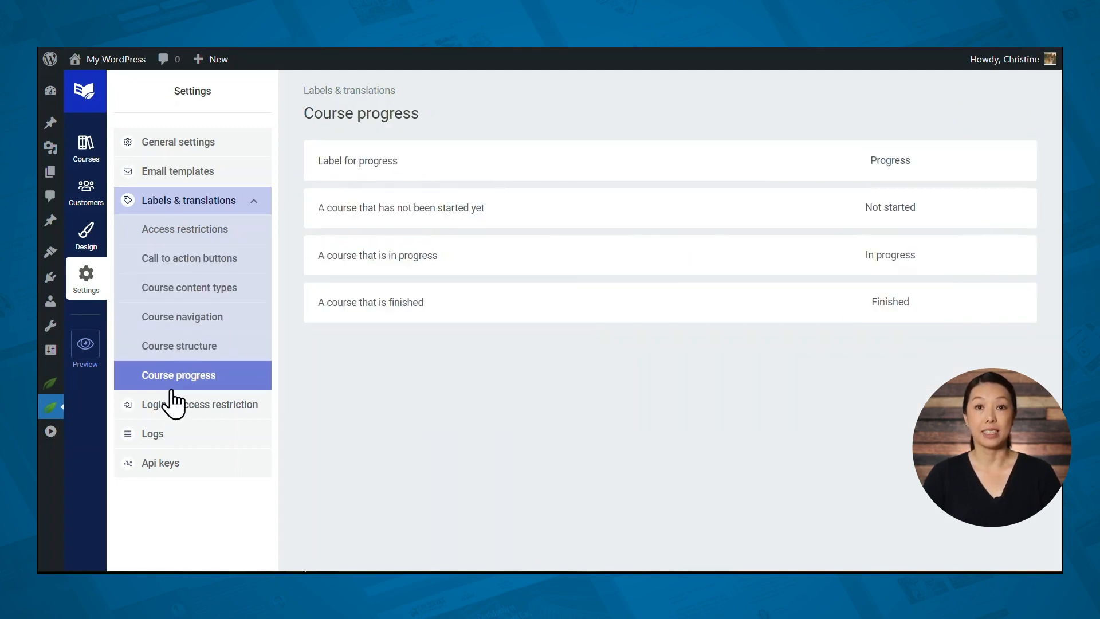
Step: Create a new page named "Login" as the login and registration page and open it for editing with Thrive Architect
{"action": "left_click", "coordinate": [172, 404]}
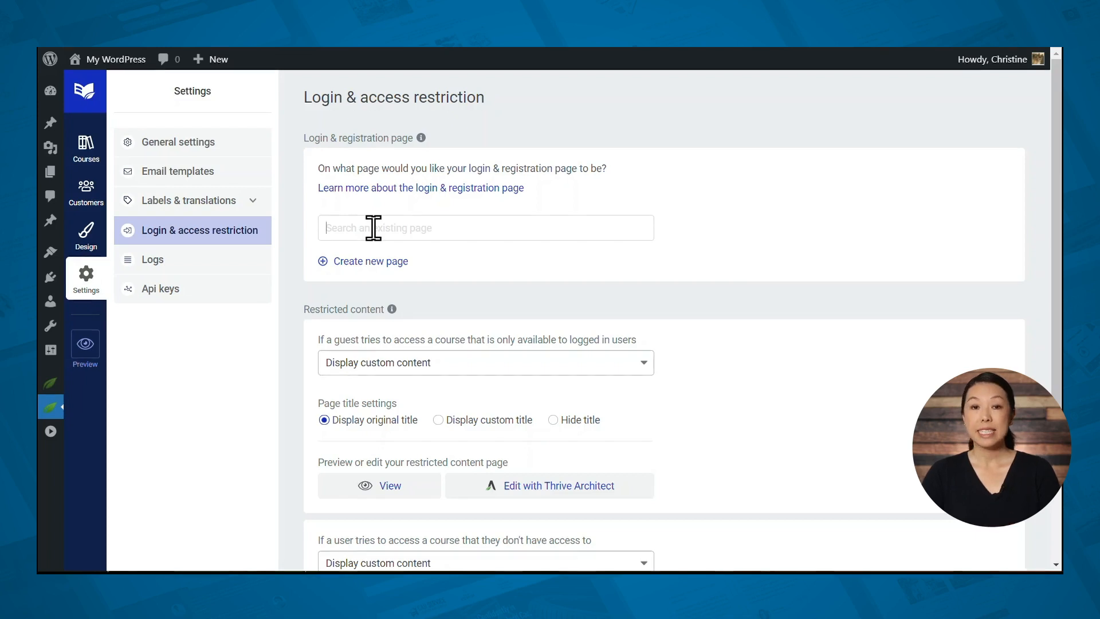
{"action": "left_click", "coordinate": [367, 262]}
{"action": "type", "text": "Login"}
{"action": "left_click", "coordinate": [611, 304]}
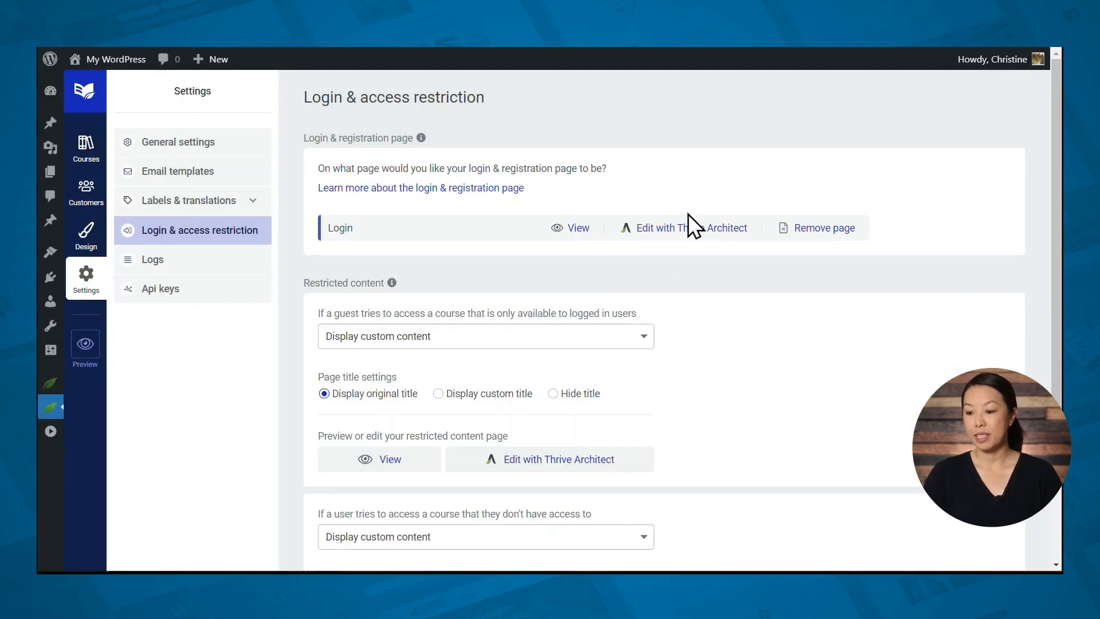
{"action": "left_click", "coordinate": [687, 228]}
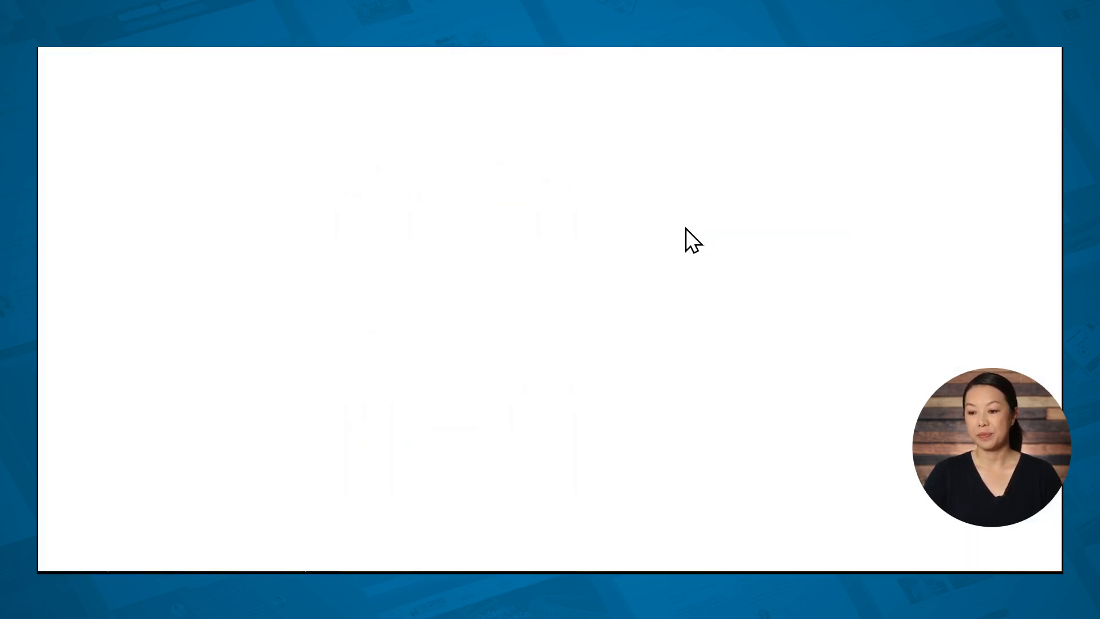
Step: Replace the template of the page's Login & Registration Form with "Login 01"
{"action": "scroll", "coordinate": [911, 384], "scroll_direction": "down", "scroll_amount": 3}
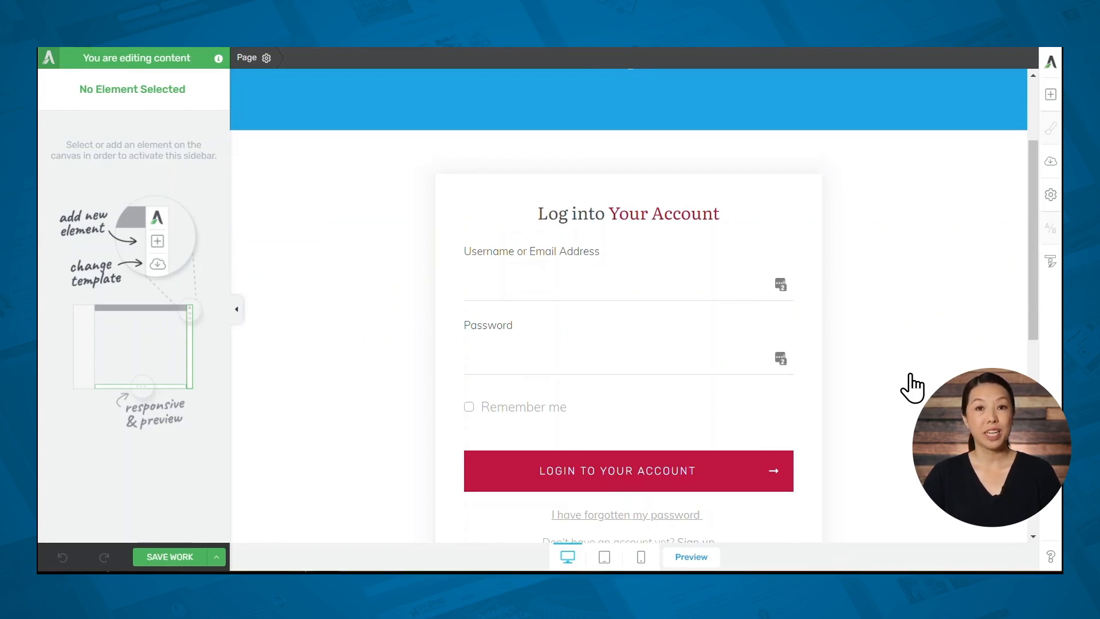
{"action": "left_click", "coordinate": [609, 327]}
{"action": "left_click", "coordinate": [299, 161]}
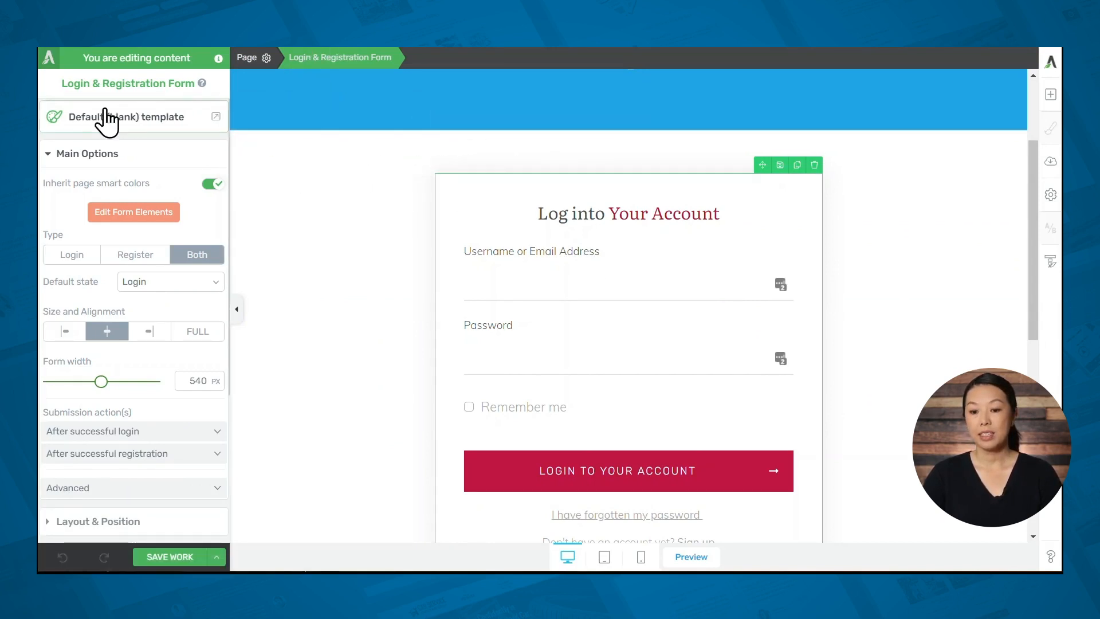
{"action": "left_click", "coordinate": [54, 118]}
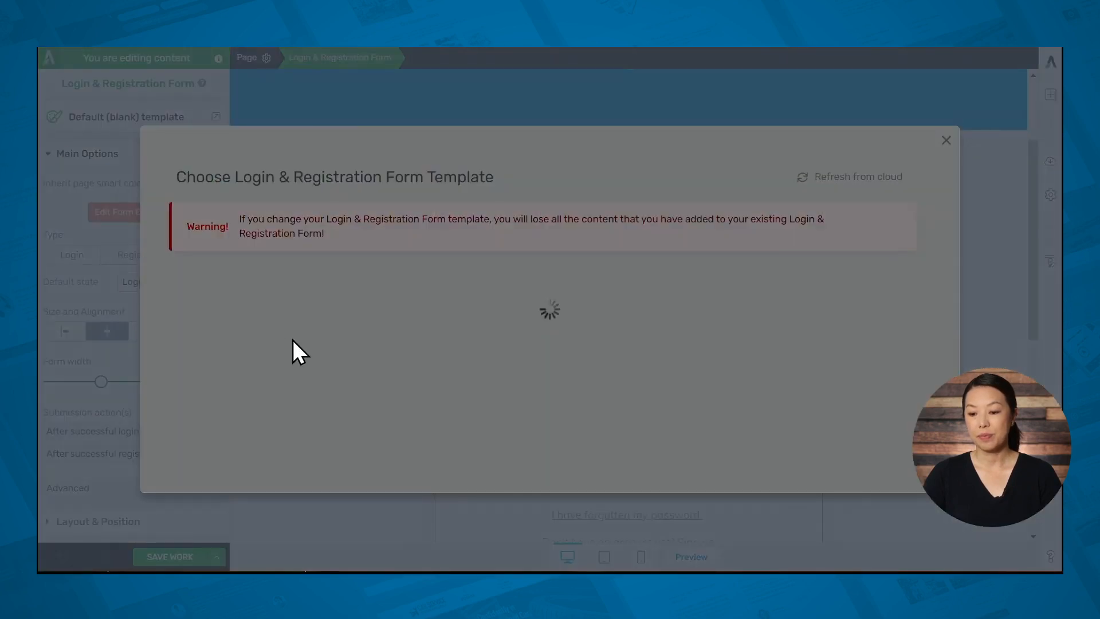
{"action": "scroll", "coordinate": [411, 258], "scroll_direction": "down", "scroll_amount": 3}
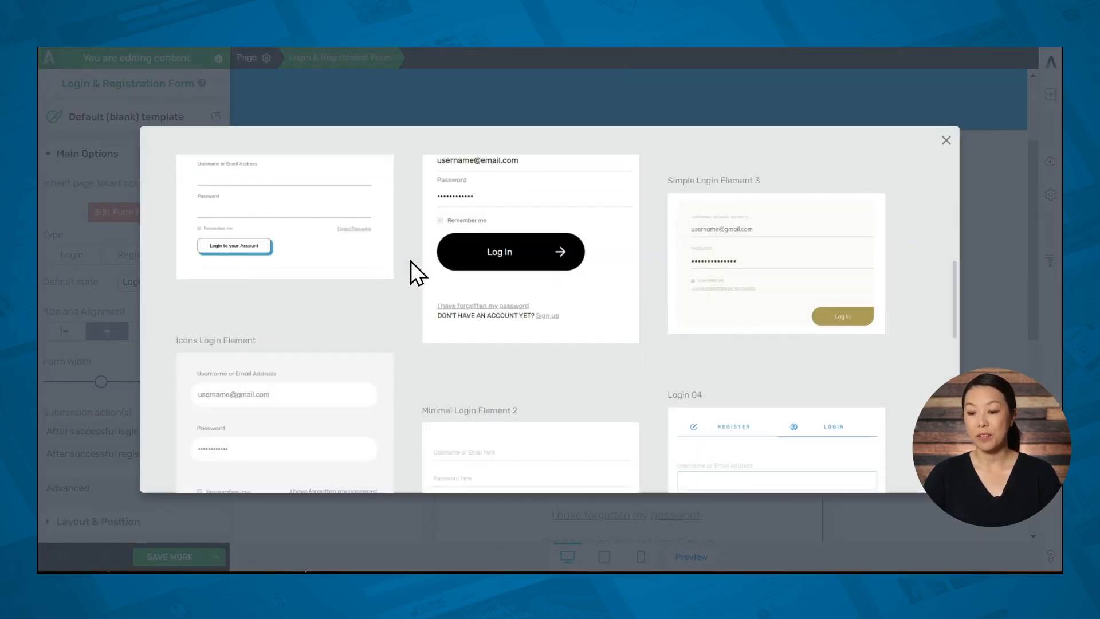
{"action": "scroll", "coordinate": [411, 261], "scroll_direction": "down", "scroll_amount": 10}
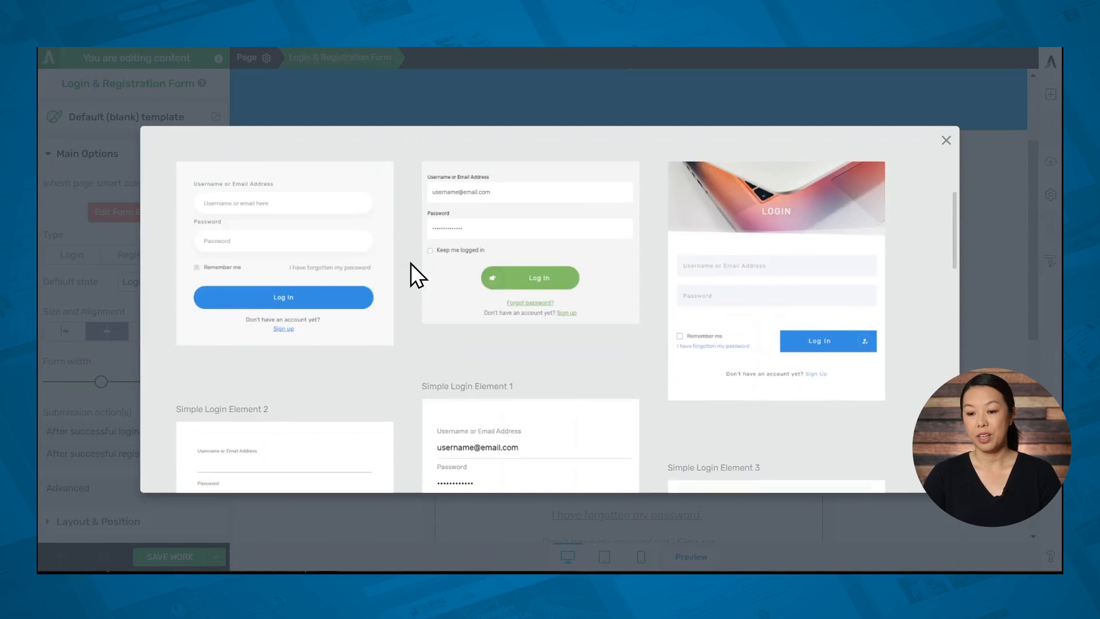
{"action": "scroll", "coordinate": [411, 263], "scroll_direction": "up", "scroll_amount": 10}
{"action": "left_click", "coordinate": [369, 410]}
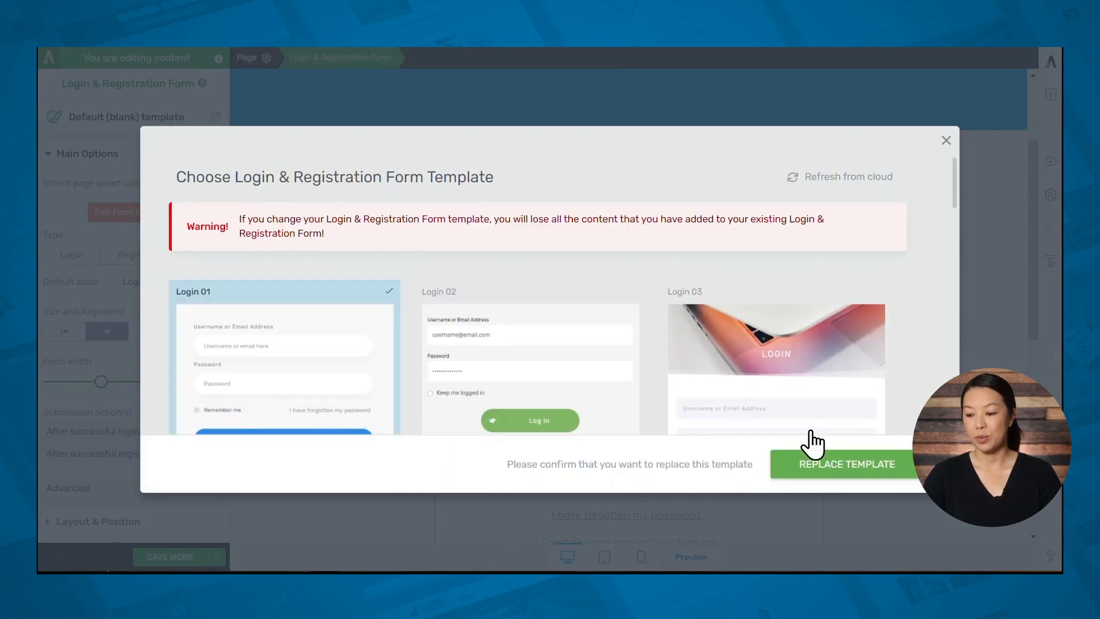
{"action": "left_click", "coordinate": [819, 469]}
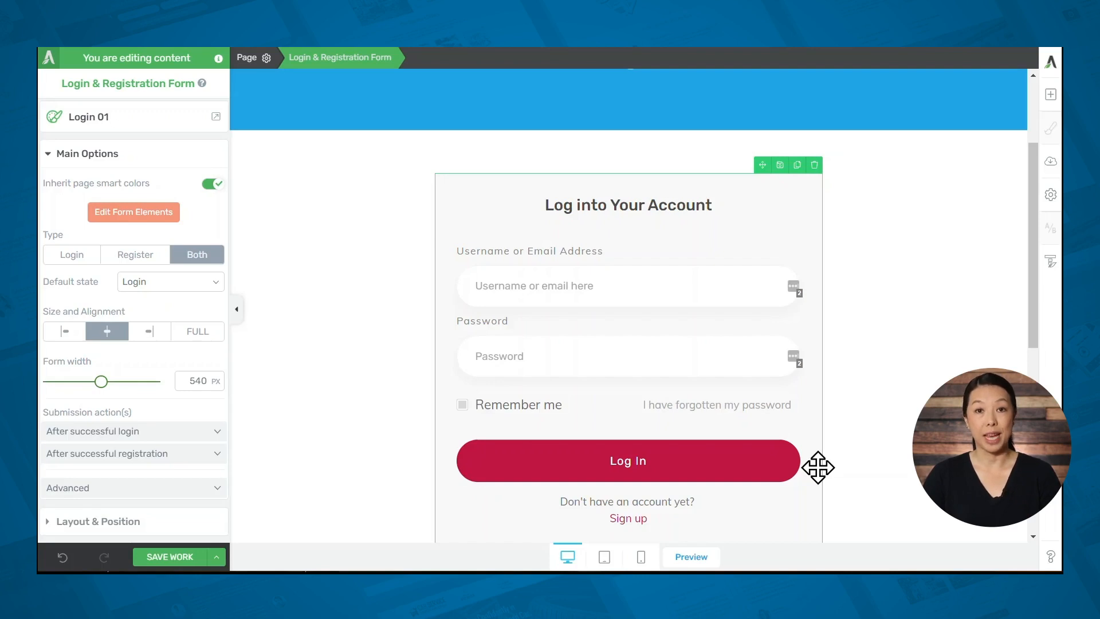
Step: Change the whole page to the pre-built landing page "Tabs Login Page" from the Tabs set
{"action": "left_click", "coordinate": [1050, 163]}
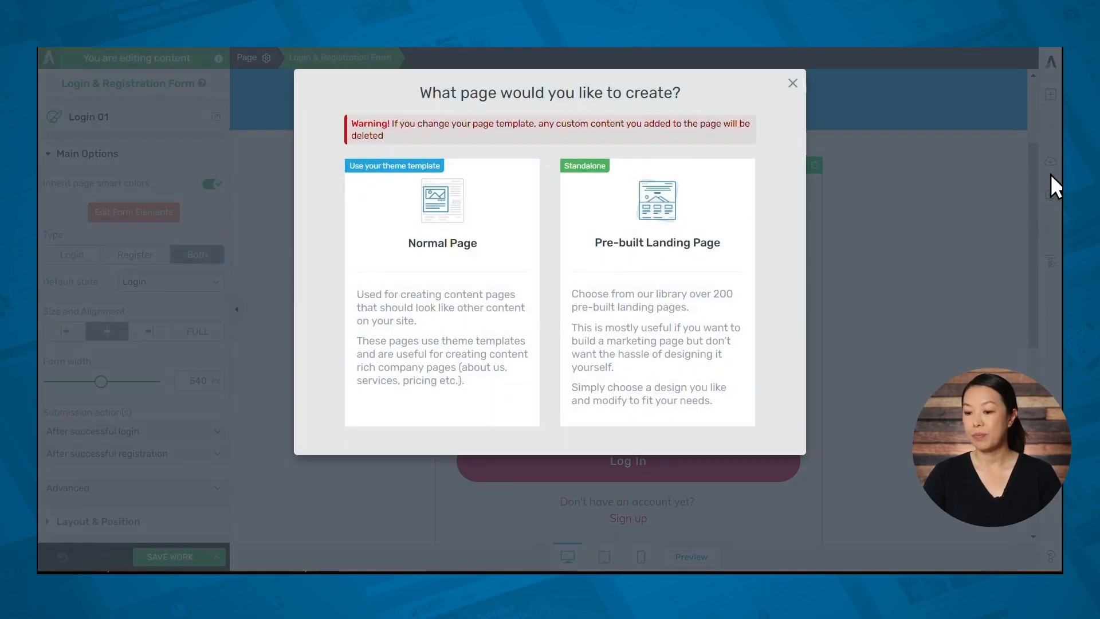
{"action": "left_click", "coordinate": [665, 329]}
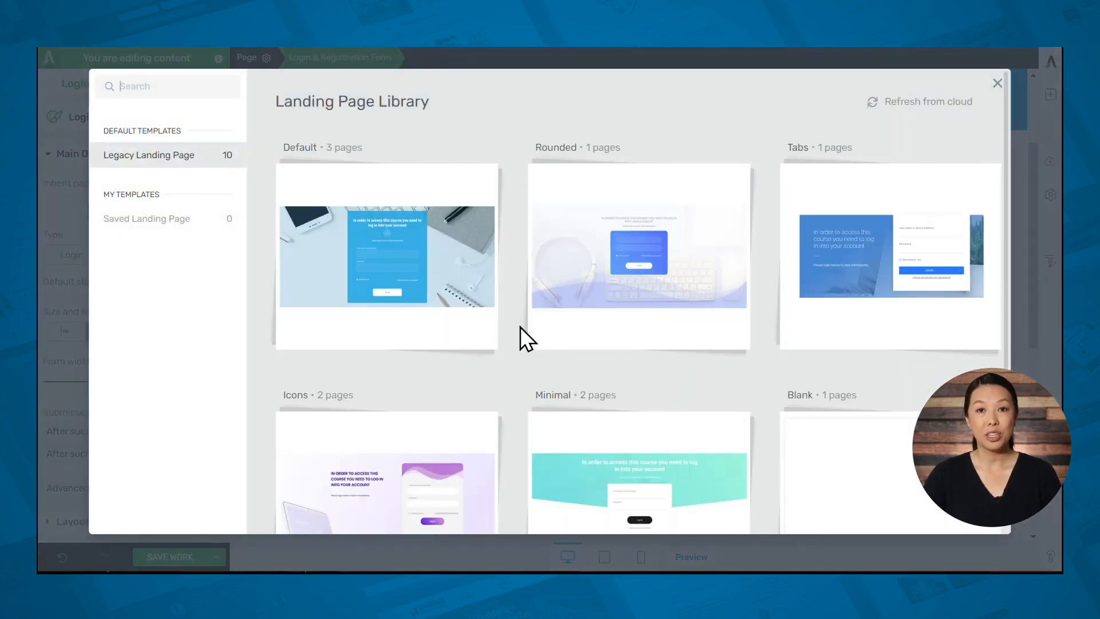
{"action": "left_click", "coordinate": [824, 316]}
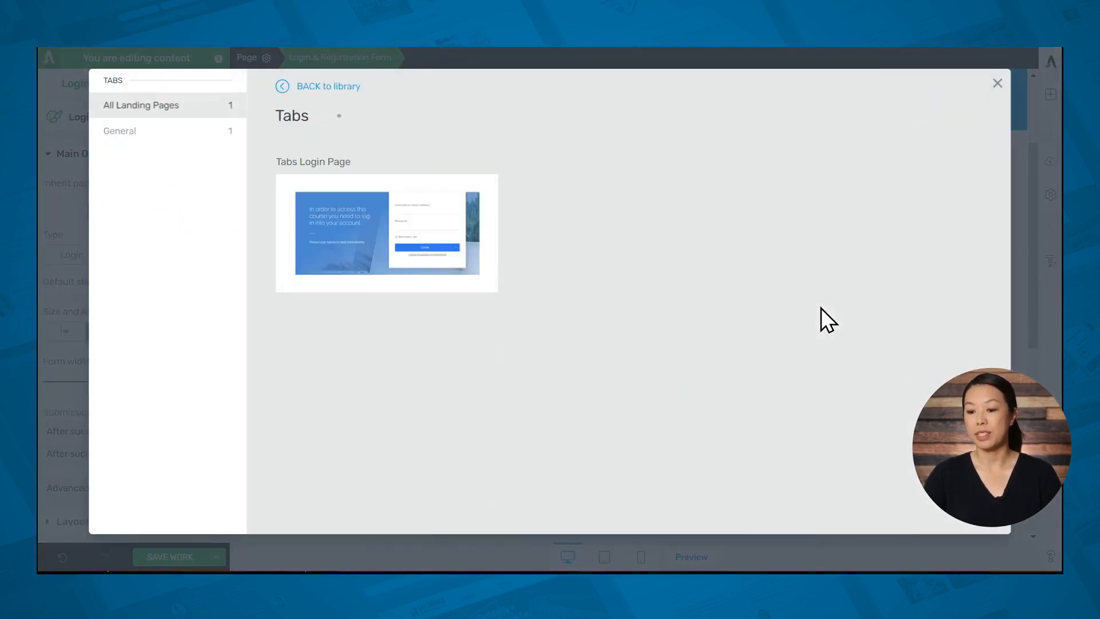
{"action": "left_click", "coordinate": [367, 268]}
{"action": "left_click", "coordinate": [890, 518]}
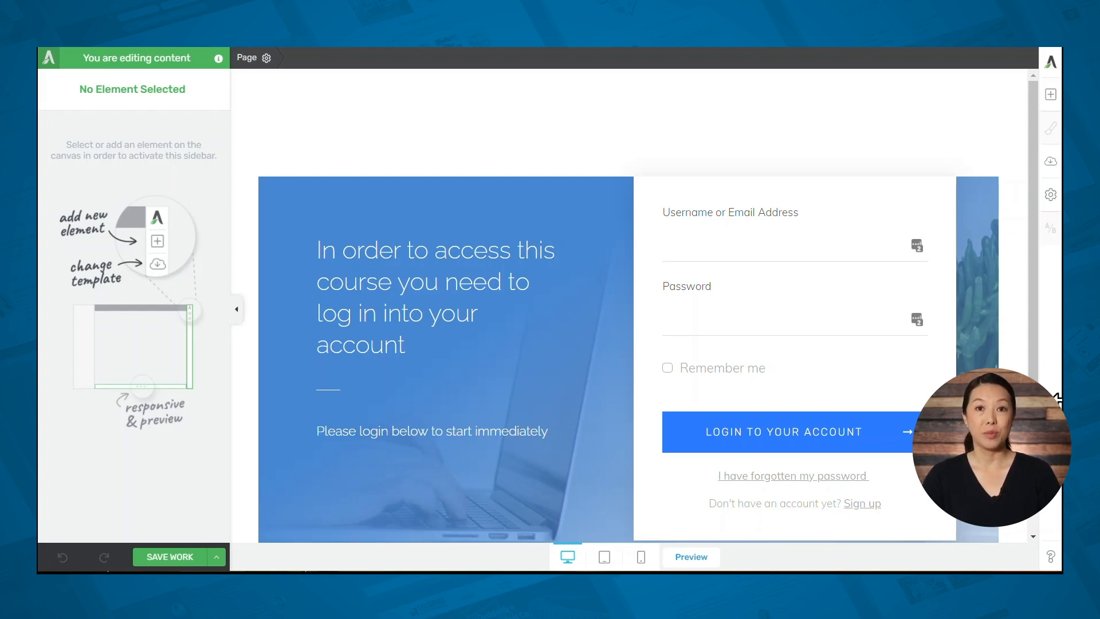
Step: Replace the background image of the content box behind the login form with the Pexels food photo
{"action": "left_click", "coordinate": [486, 387]}
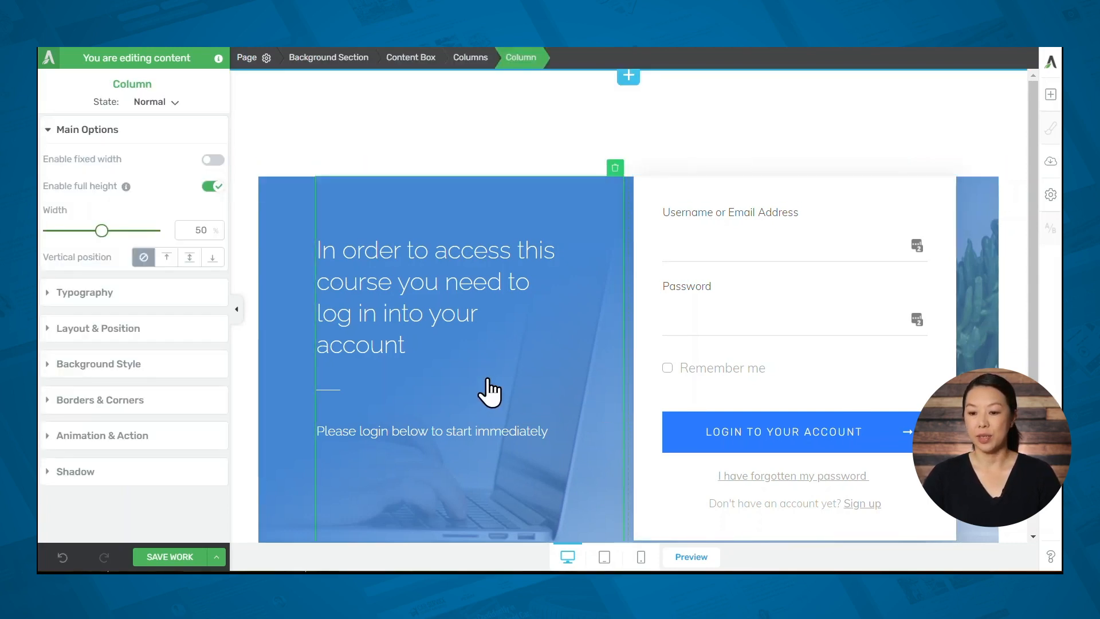
{"action": "left_click", "coordinate": [411, 57]}
{"action": "left_click", "coordinate": [100, 523]}
{"action": "left_click", "coordinate": [104, 393]}
{"action": "left_click", "coordinate": [82, 361]}
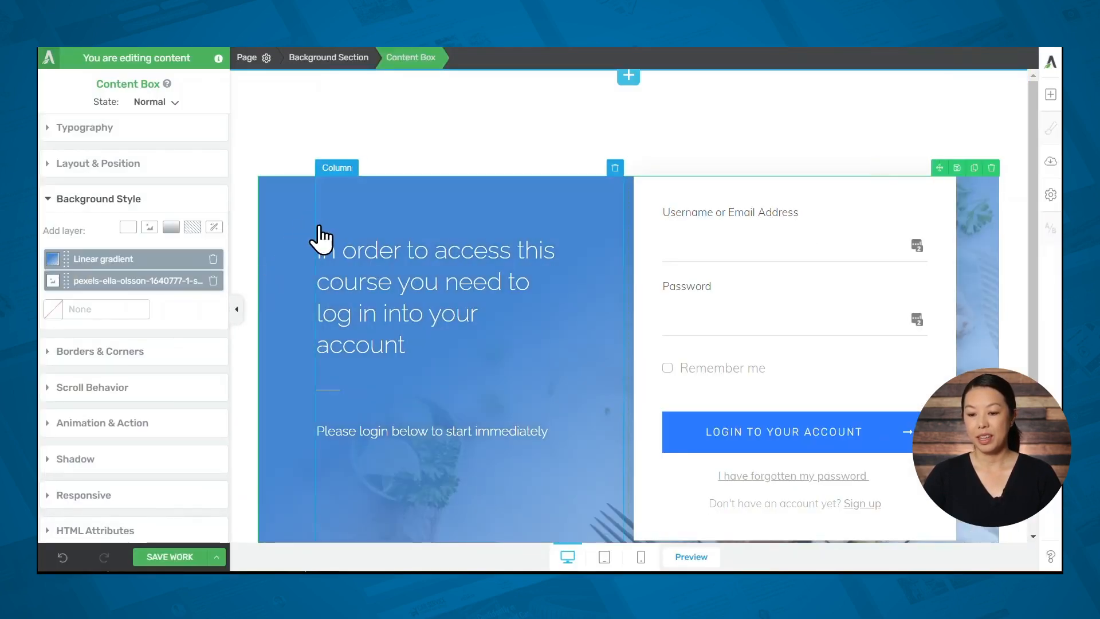
Step: Recolor the content box's linear gradient background layer to pink
{"action": "left_click", "coordinate": [74, 259]}
{"action": "left_click", "coordinate": [172, 466]}
{"action": "left_click", "coordinate": [177, 524]}
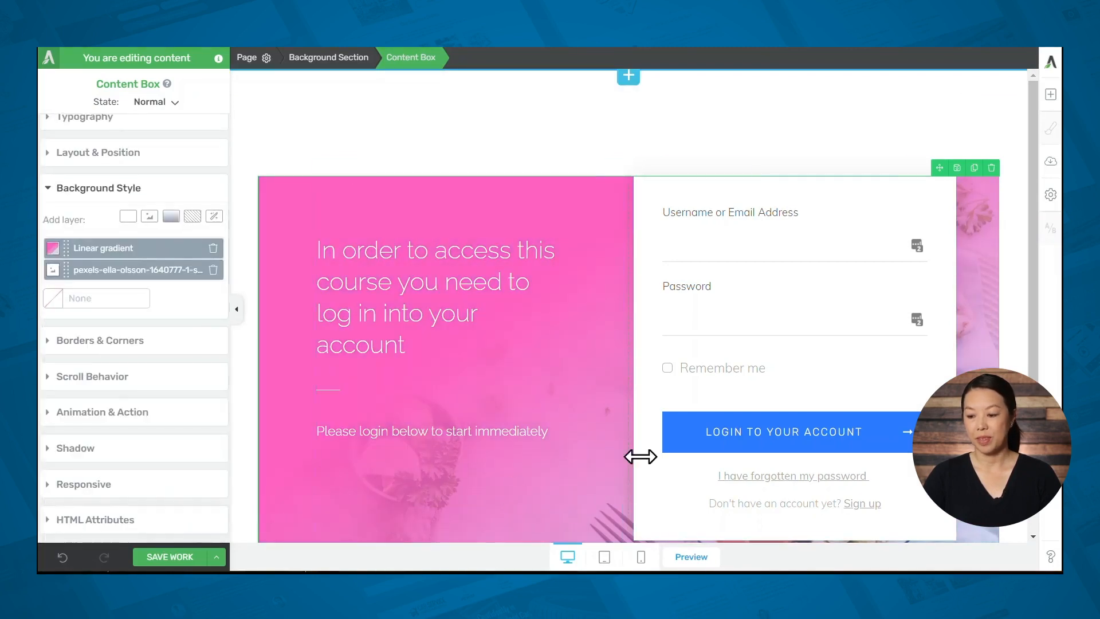
Step: Change the Login & Registration Form's color to the same pink as the background and save the page
{"action": "left_click", "coordinate": [696, 448]}
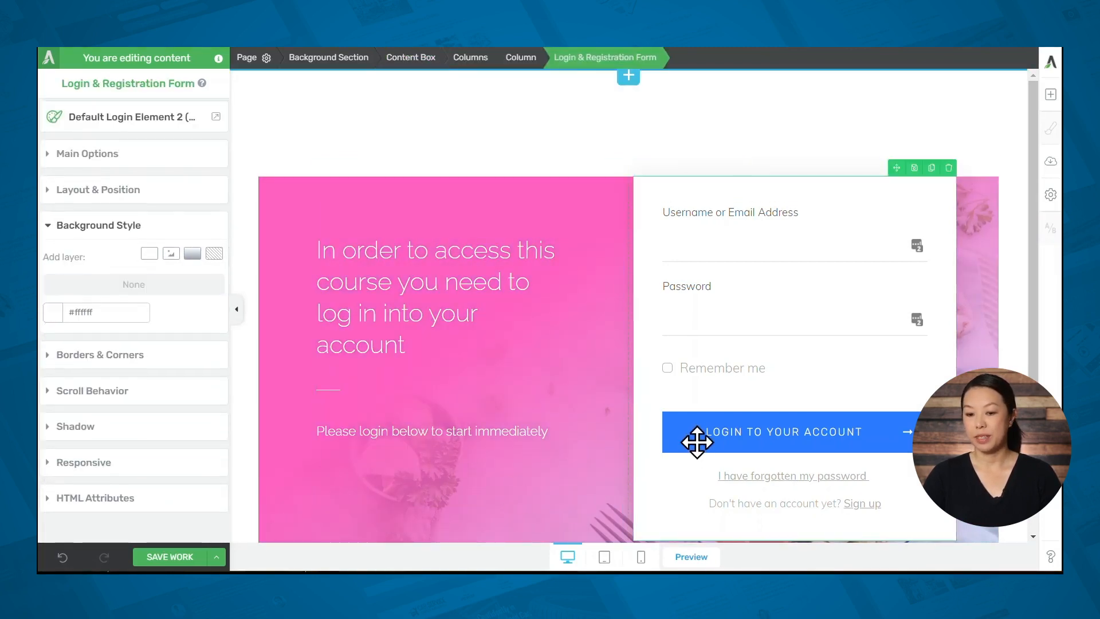
{"action": "left_click", "coordinate": [80, 154]}
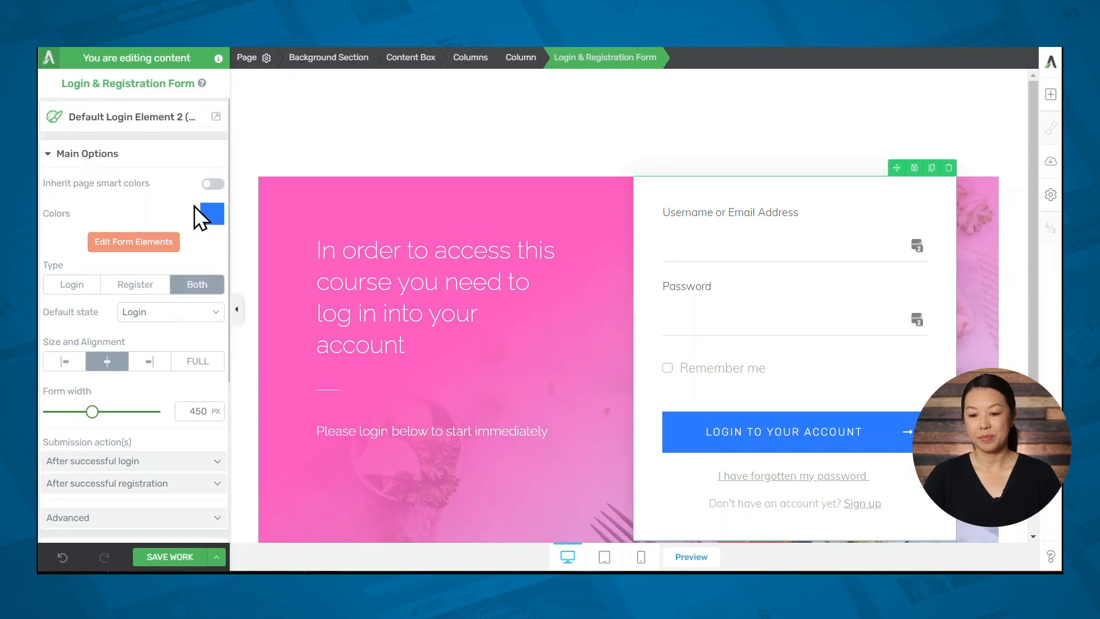
{"action": "left_click", "coordinate": [211, 215]}
{"action": "left_click", "coordinate": [172, 446]}
{"action": "left_click", "coordinate": [179, 541]}
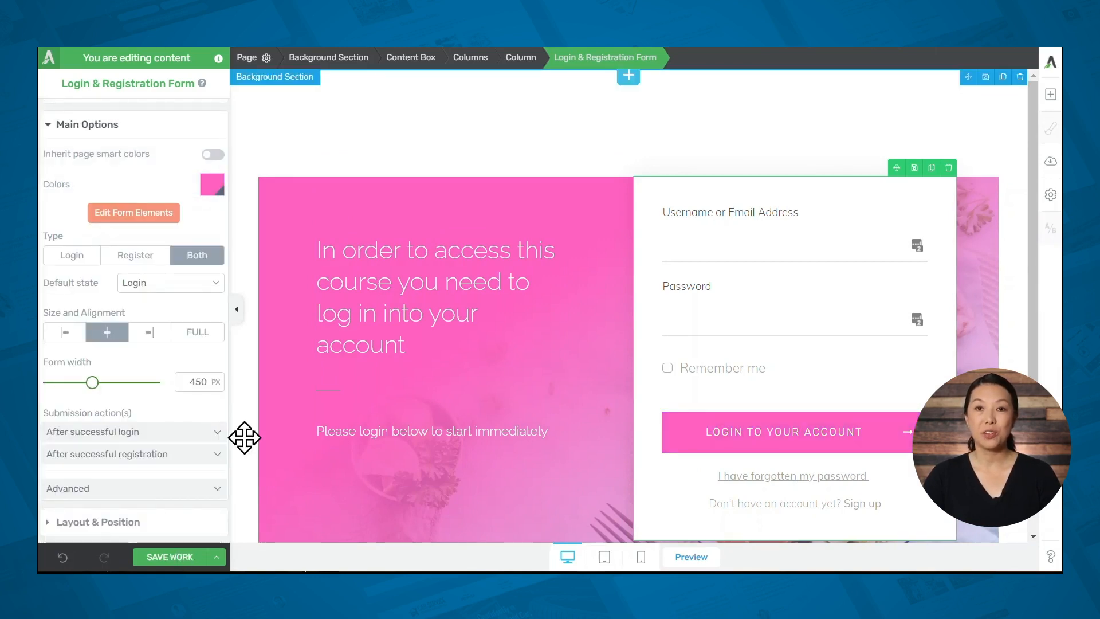
{"action": "left_click", "coordinate": [178, 554]}
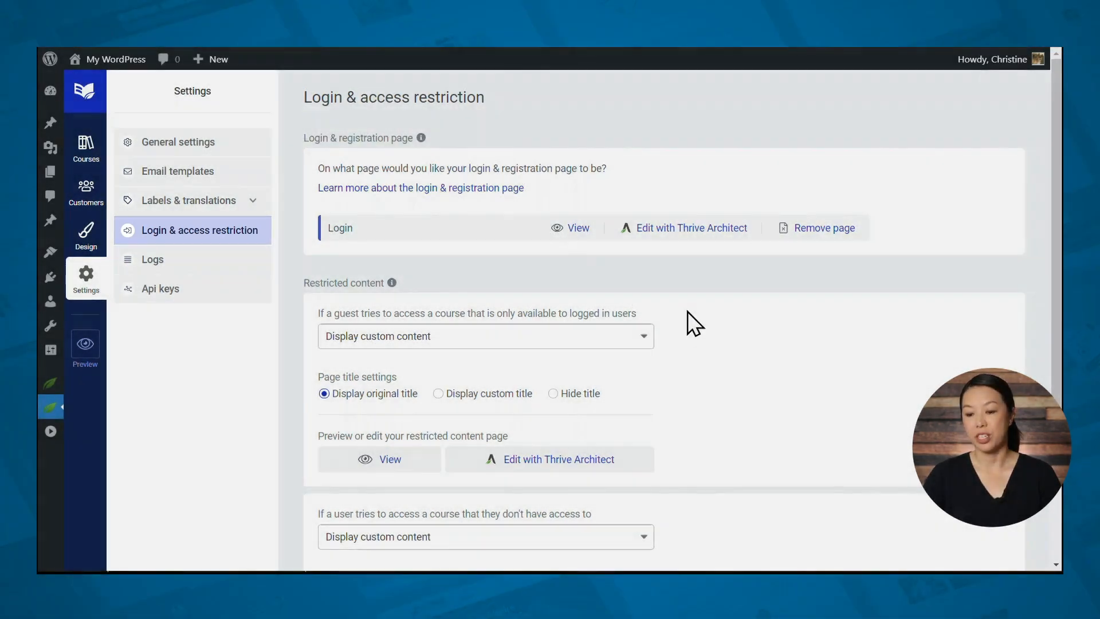
Step: Review the restricted content options for guests who try to access a course available only to logged-in users
{"action": "scroll", "coordinate": [687, 315], "scroll_direction": "down", "scroll_amount": 3}
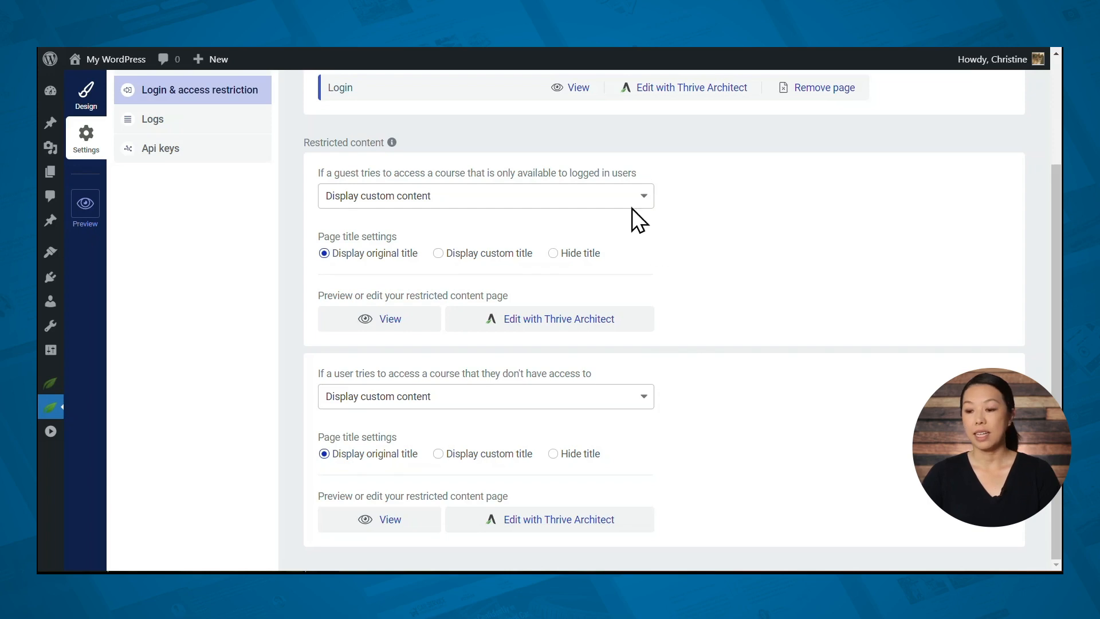
{"action": "left_click", "coordinate": [609, 198]}
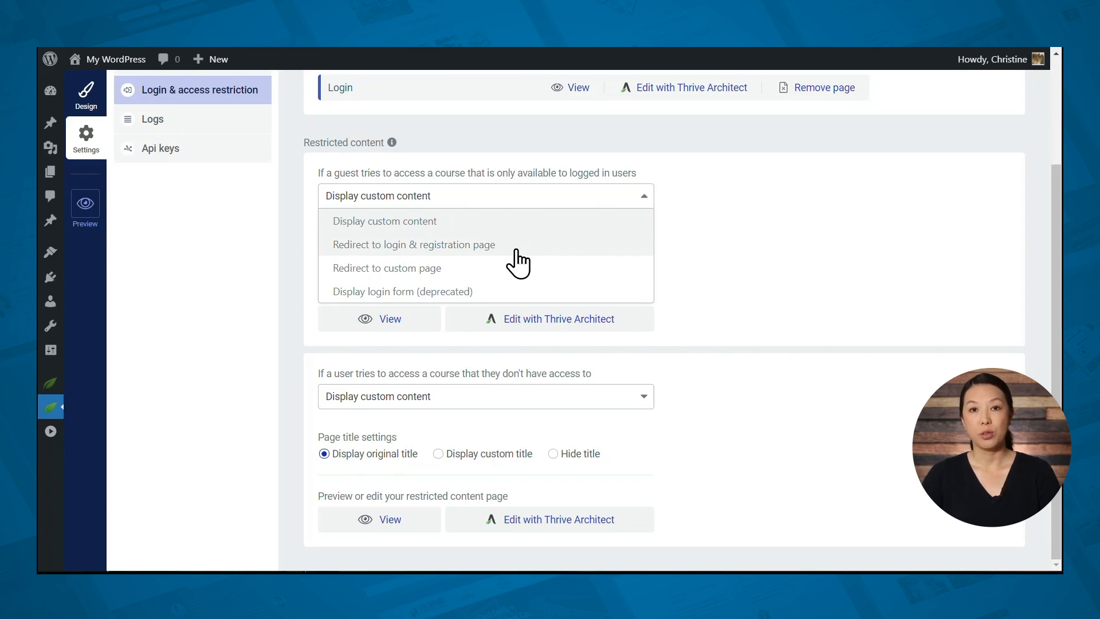
{"action": "scroll", "coordinate": [581, 250], "scroll_direction": "up", "scroll_amount": 5}
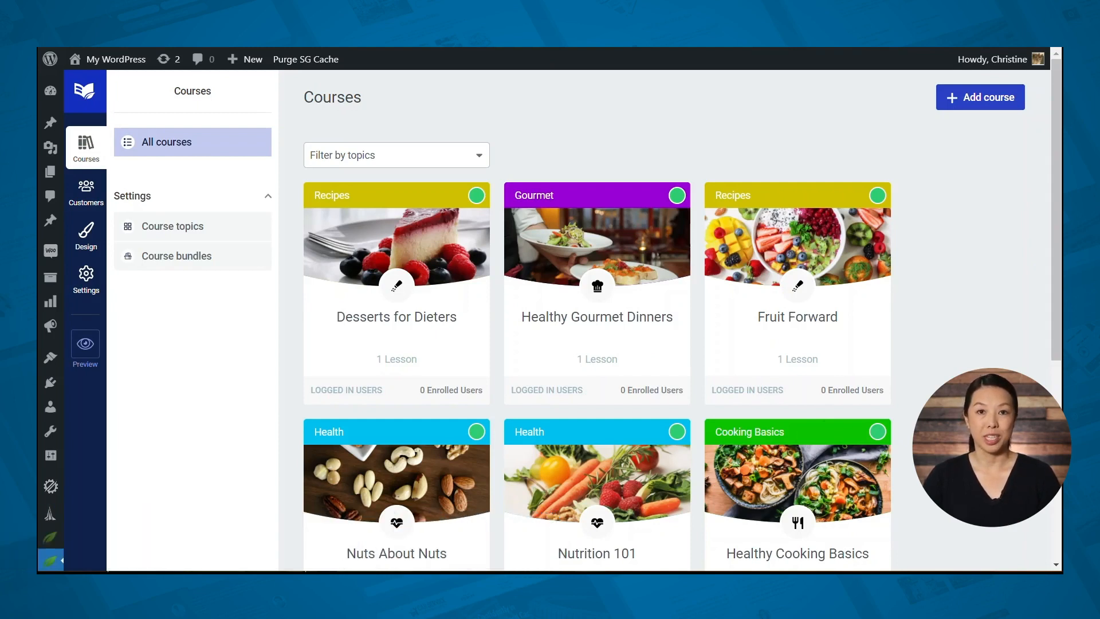
Step: Examine the existing course topics with their colors and symbols, and return to the list of all courses
{"action": "mouse_move", "coordinate": [798, 356]}
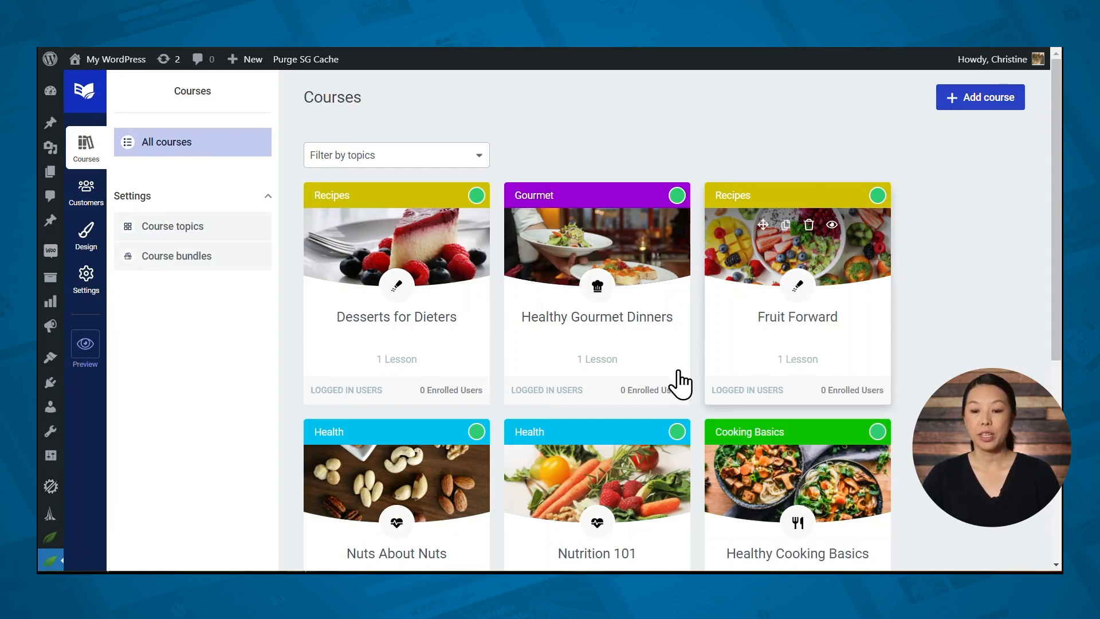
{"action": "left_click", "coordinate": [195, 230]}
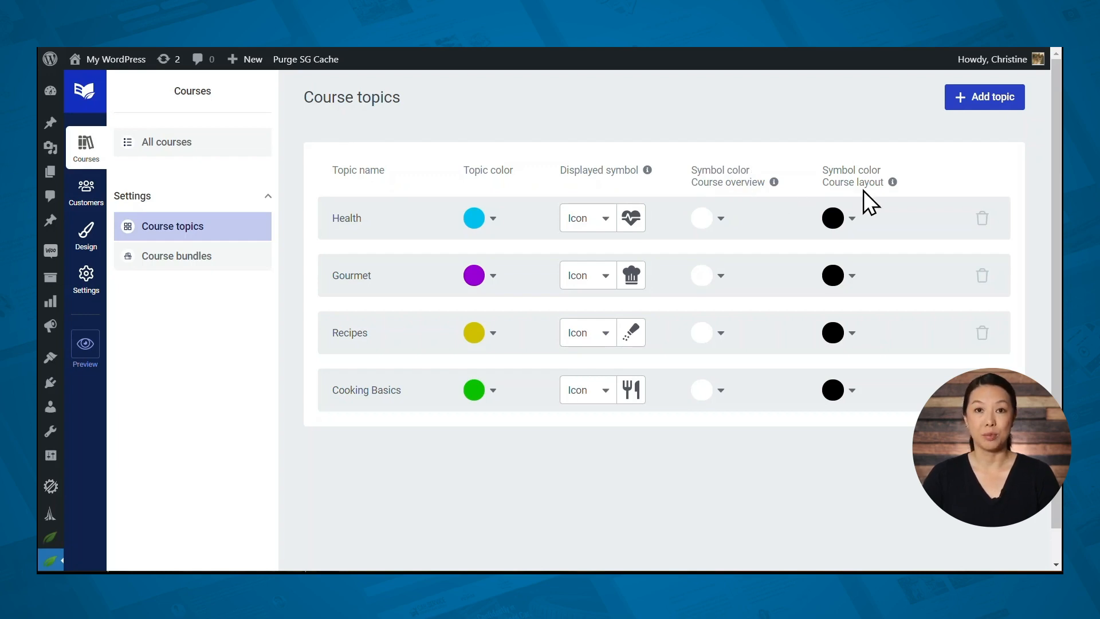
{"action": "left_click", "coordinate": [179, 145]}
Step: Add a new course named "Be Healthy" with the Cooking Basics topic and save it
{"action": "left_click", "coordinate": [976, 102]}
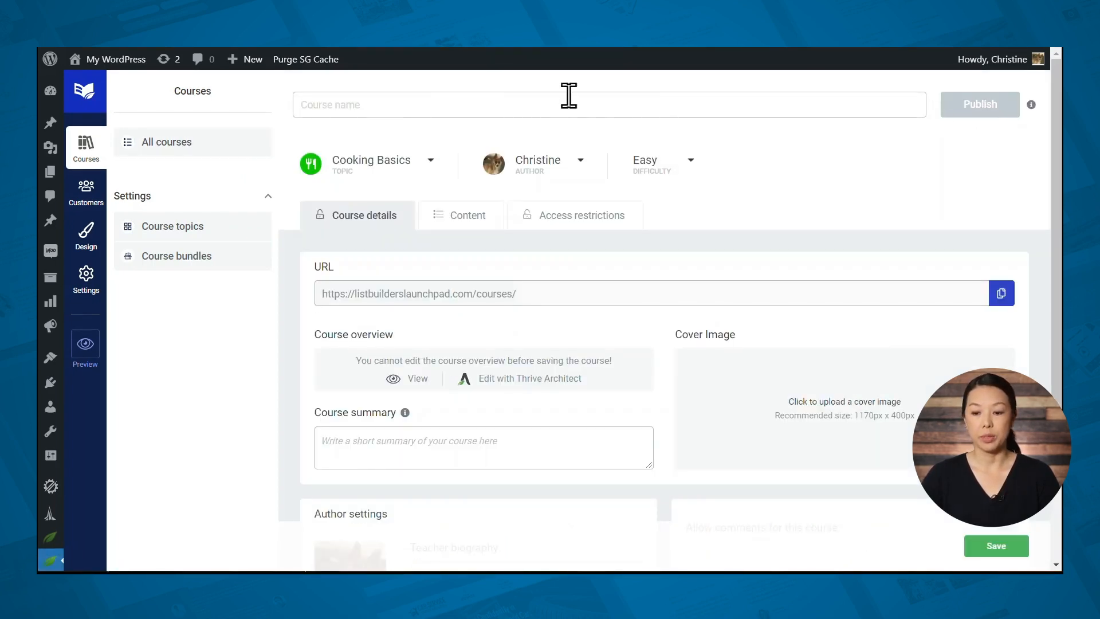
{"action": "left_click", "coordinate": [390, 110]}
{"action": "type", "text": "Be Healthy"}
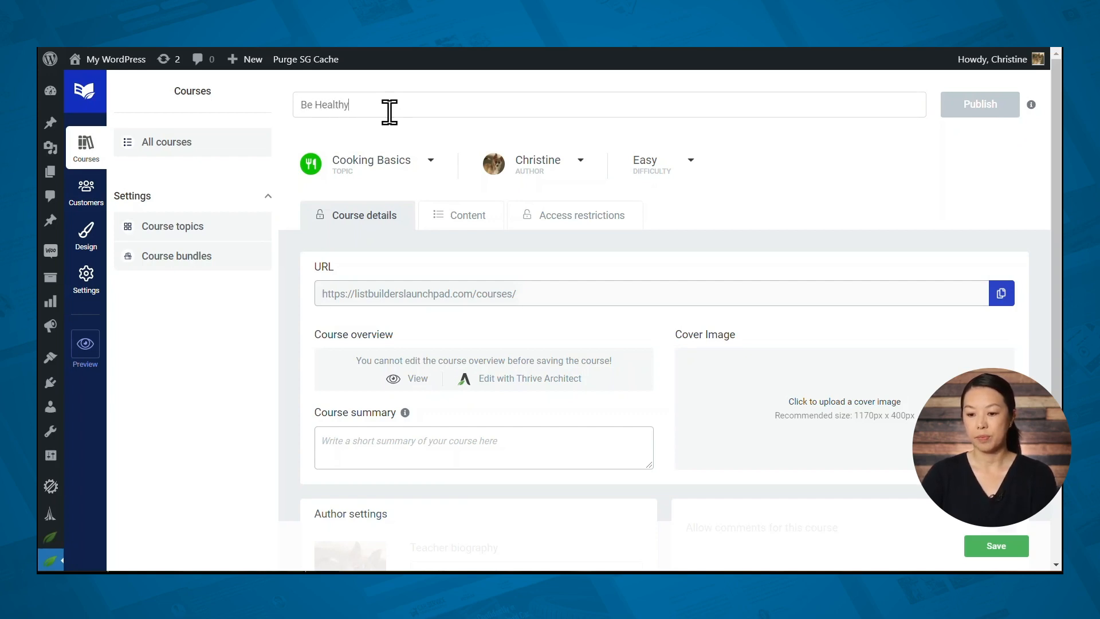
{"action": "left_click", "coordinate": [384, 167]}
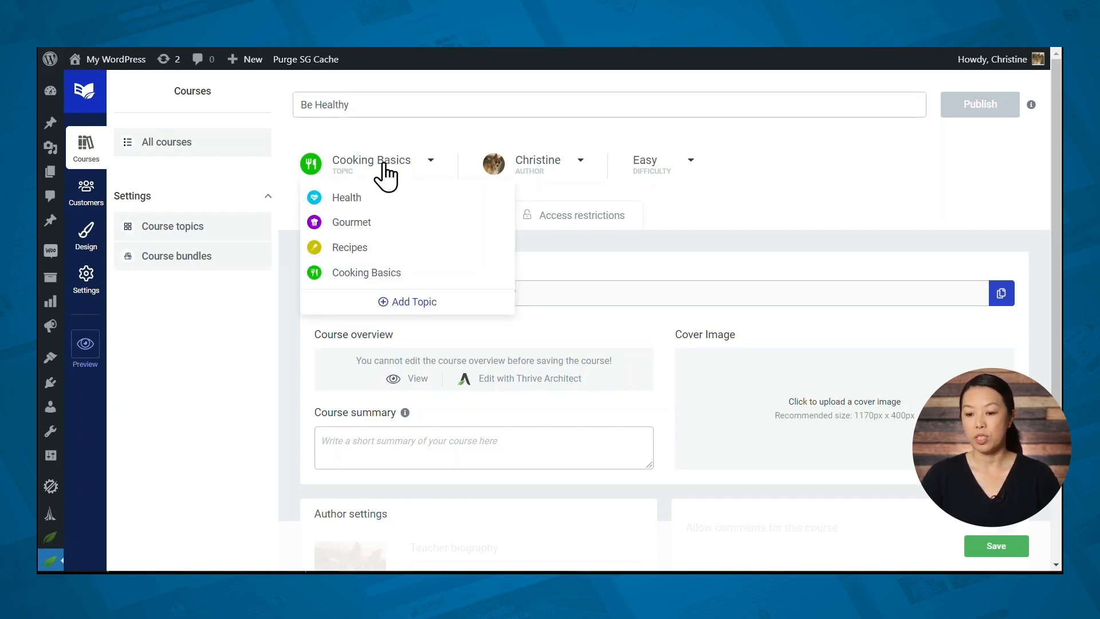
{"action": "left_click", "coordinate": [384, 164]}
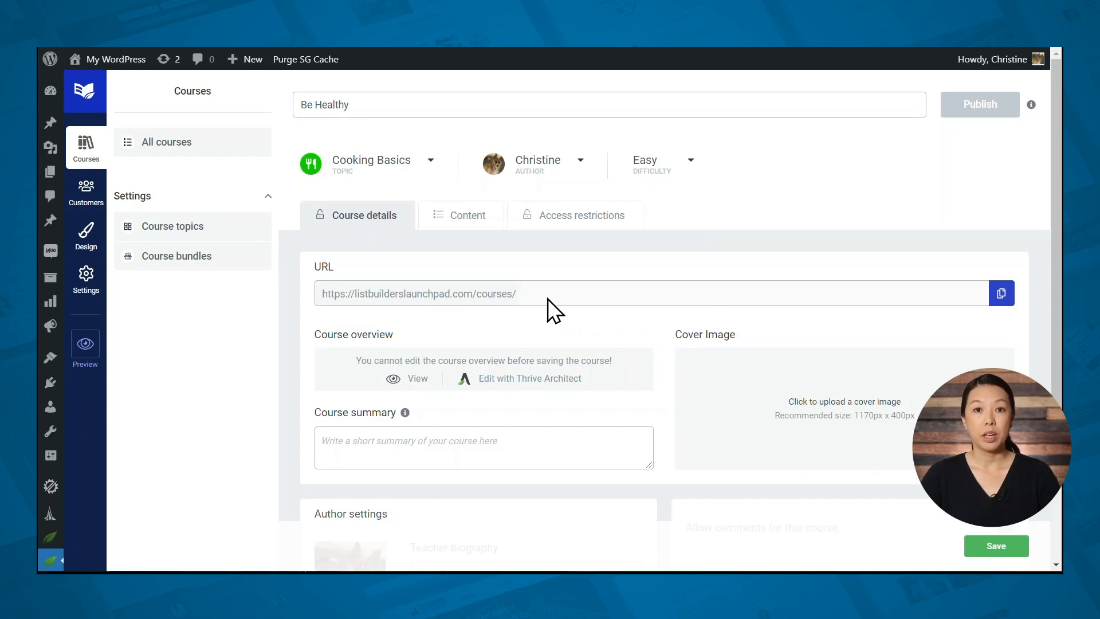
{"action": "left_click", "coordinate": [989, 550]}
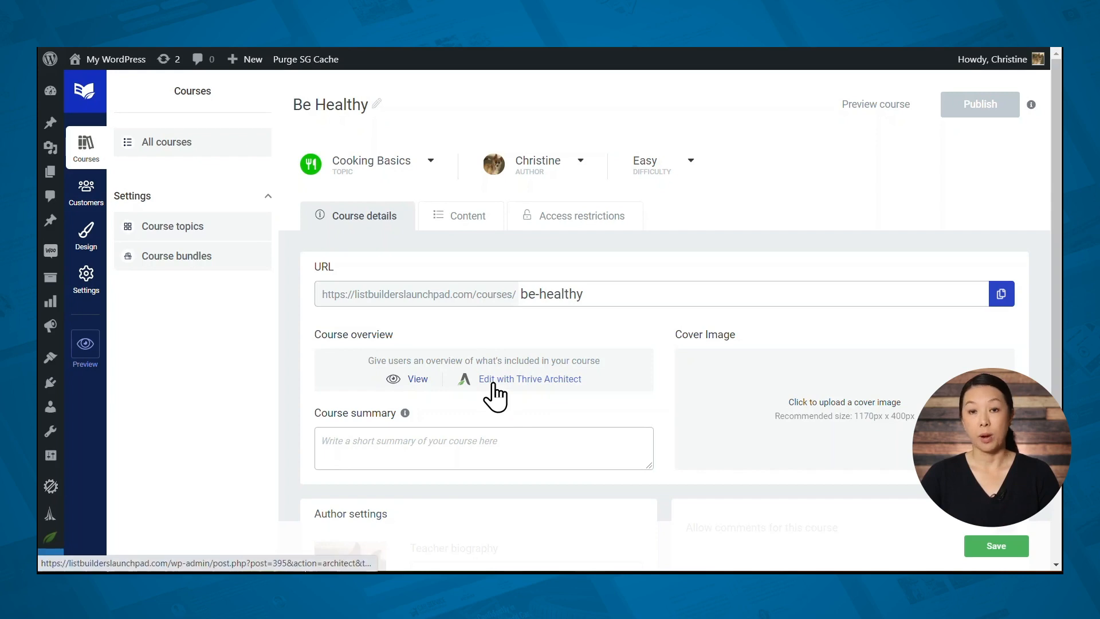
Step: Open the course overview in Thrive Architect and insert a Video element in the Post Content area
{"action": "left_click", "coordinate": [490, 380]}
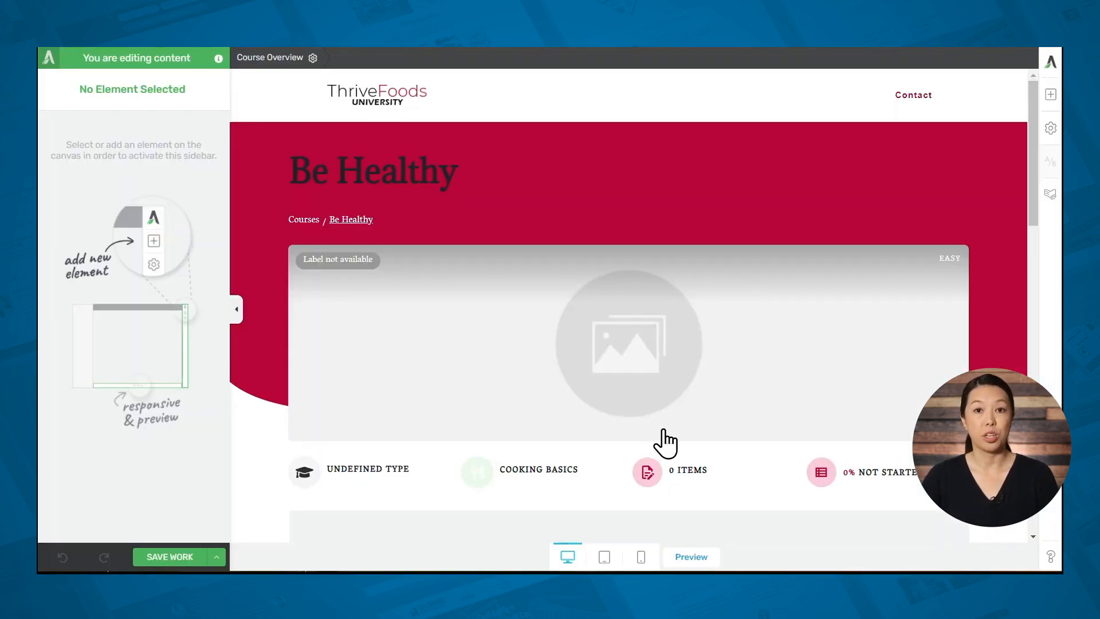
{"action": "scroll", "coordinate": [663, 442], "scroll_direction": "down", "scroll_amount": 5}
{"action": "scroll", "coordinate": [770, 388], "scroll_direction": "down", "scroll_amount": 5}
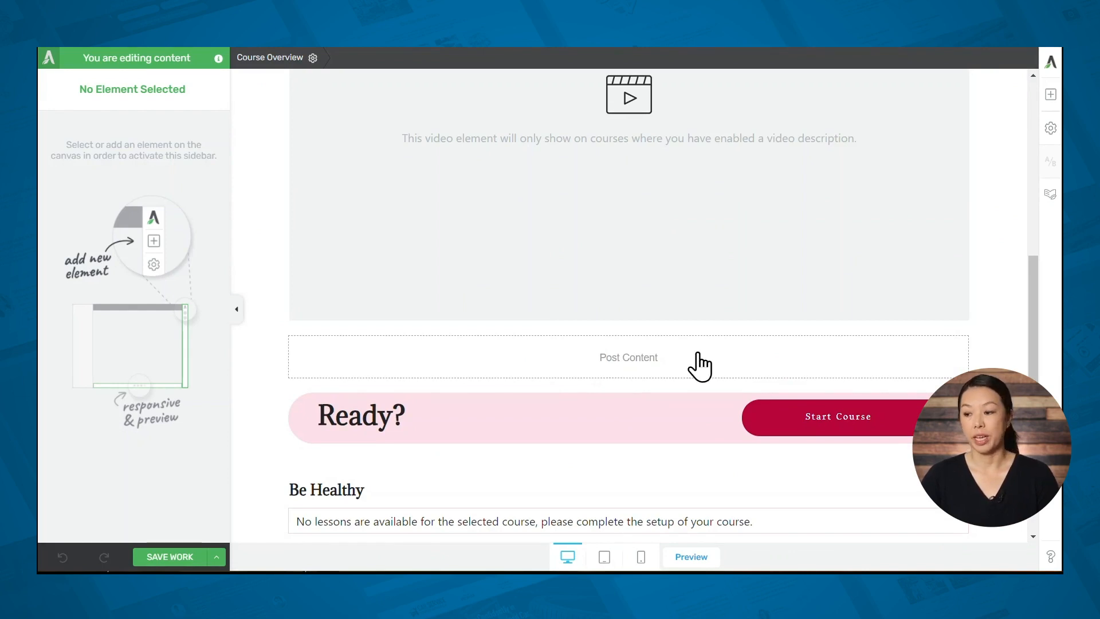
{"action": "left_click", "coordinate": [1056, 104]}
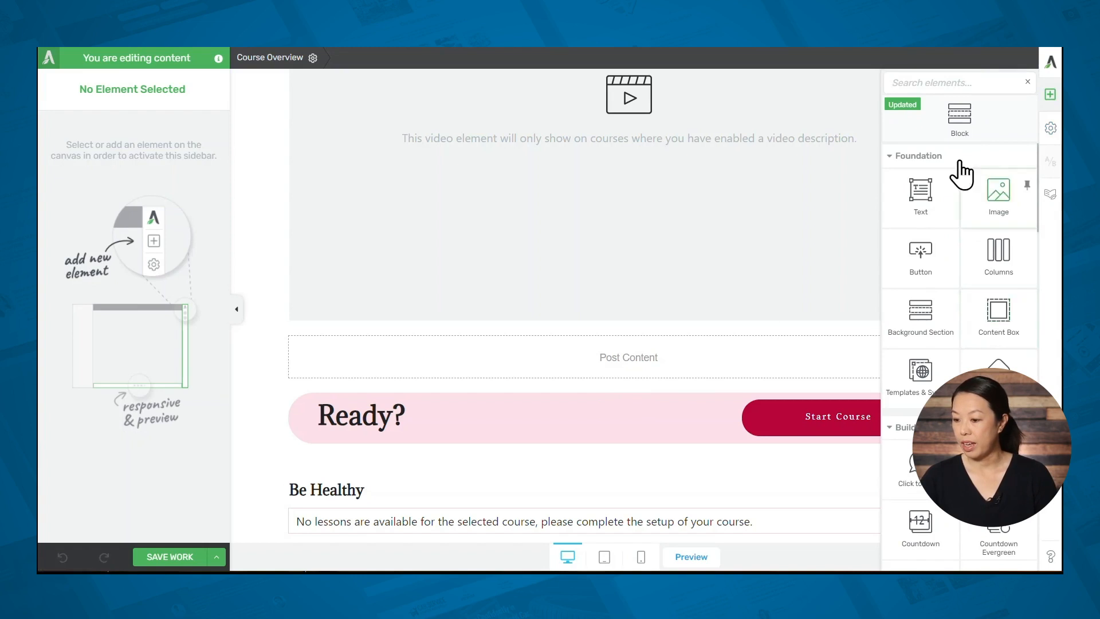
{"action": "type", "text": "video"}
{"action": "left_click_drag", "start_coordinate": [921, 173], "coordinate": [629, 381]}
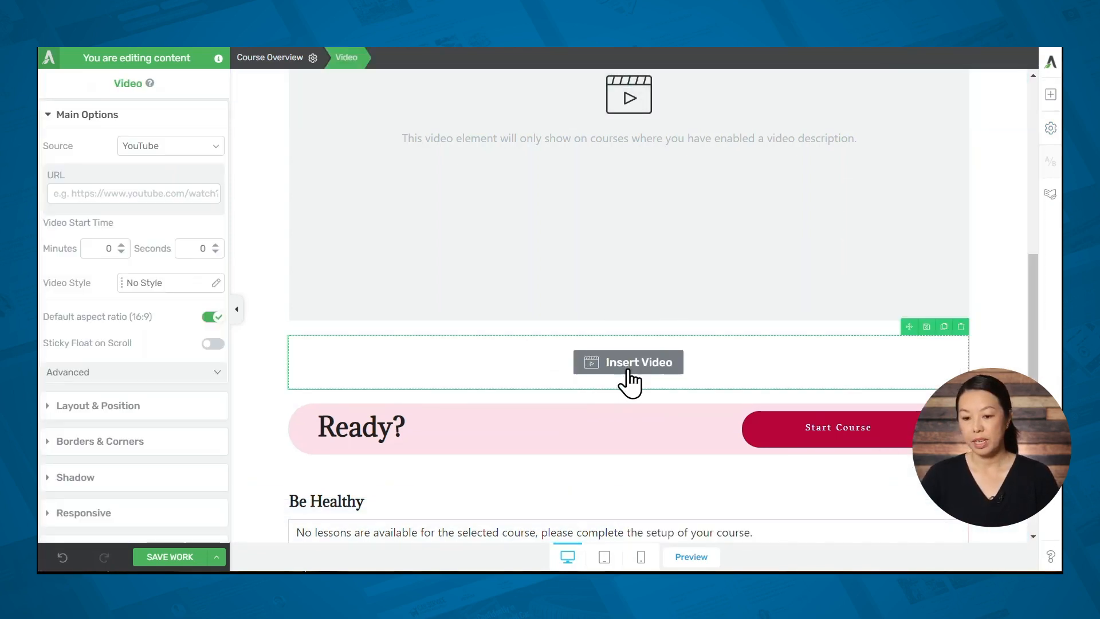
{"action": "left_click", "coordinate": [149, 152]}
{"action": "left_click", "coordinate": [147, 184]}
{"action": "left_click", "coordinate": [108, 193]}
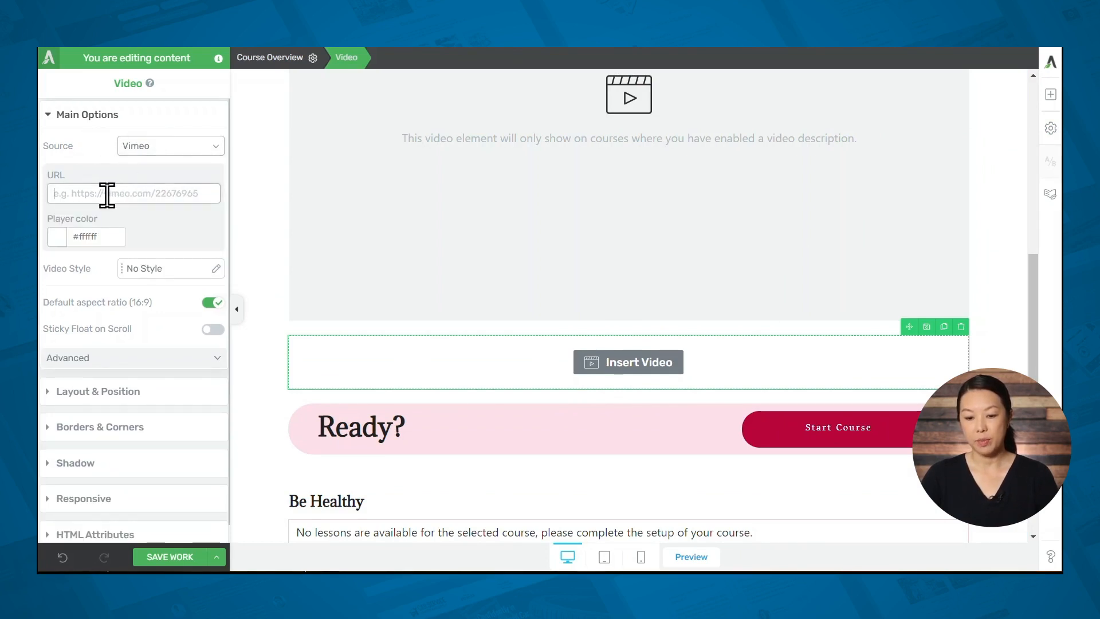
{"action": "type", "text": "https://vimeo.com/537567074"}
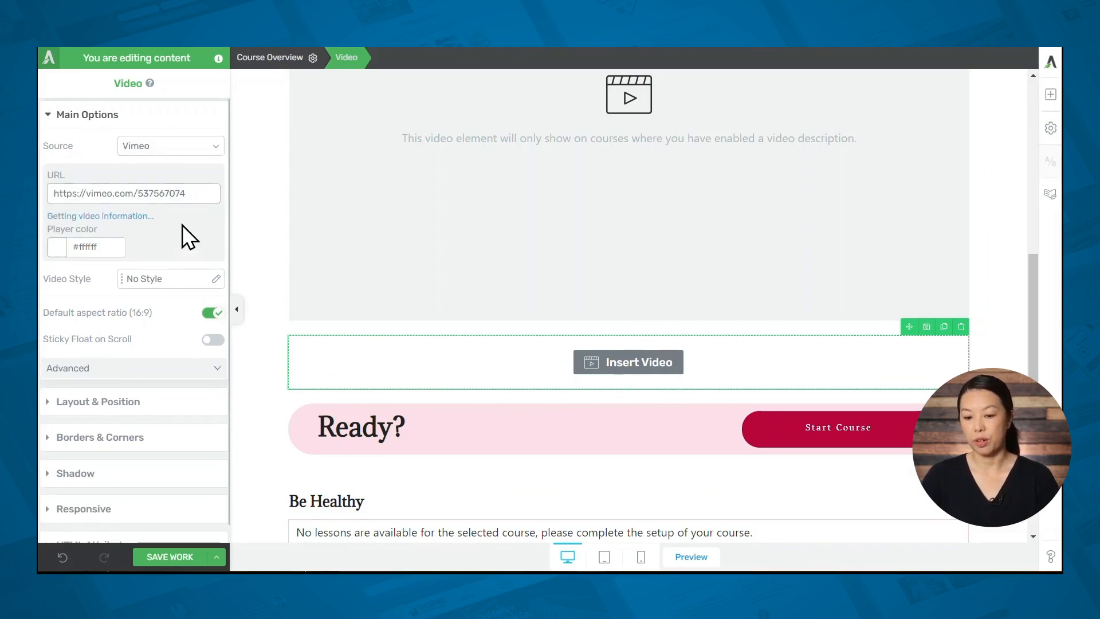
Step: Insert a Text element between the video and the "Ready?" section of the course overview
{"action": "scroll", "coordinate": [453, 395], "scroll_direction": "down", "scroll_amount": 5}
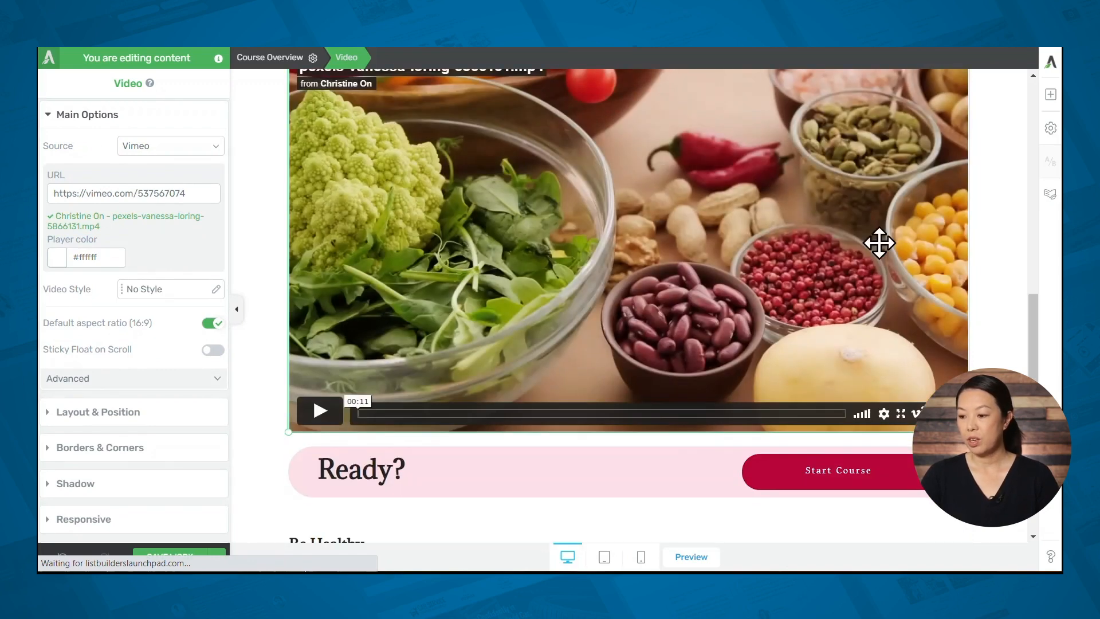
{"action": "left_click", "coordinate": [1051, 104]}
{"action": "left_click_drag", "start_coordinate": [926, 209], "coordinate": [771, 418]}
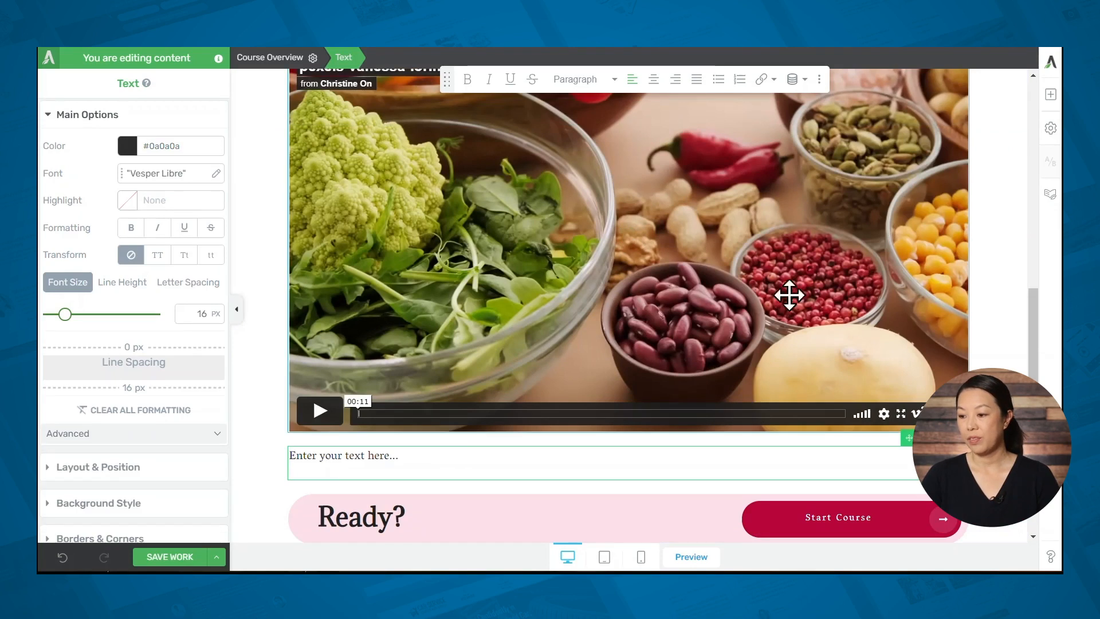
{"action": "left_click", "coordinate": [1051, 97]}
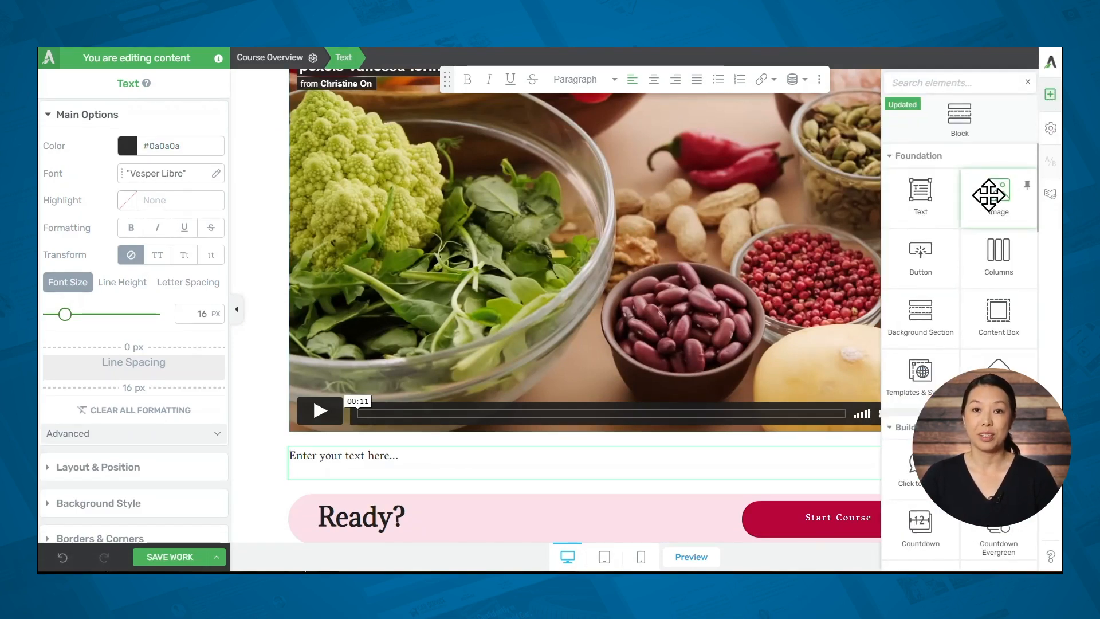
{"action": "left_click", "coordinate": [1026, 84]}
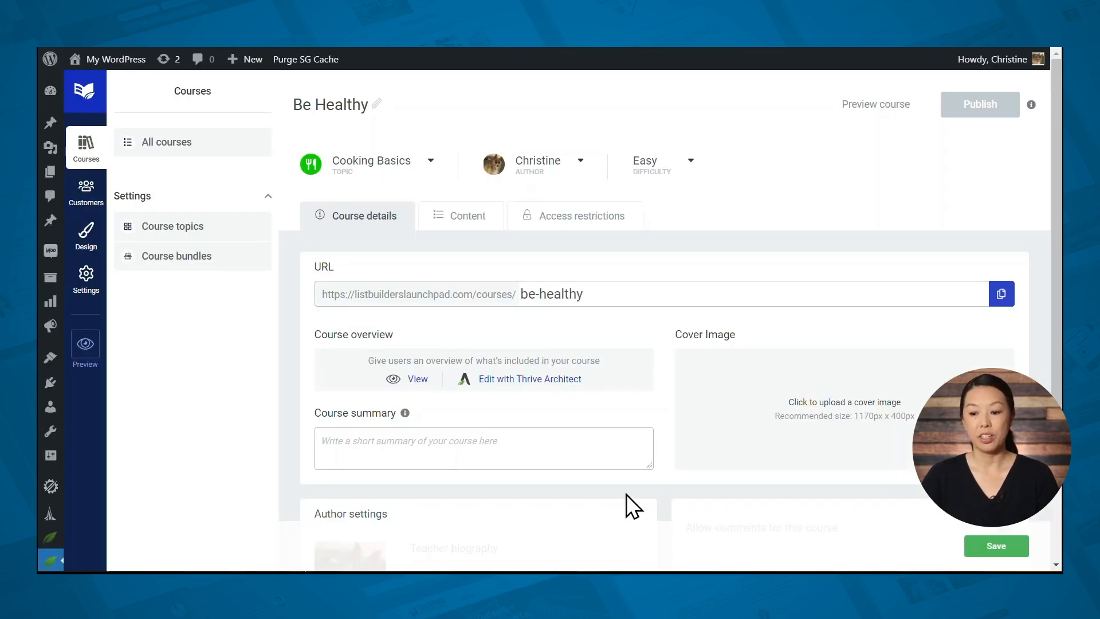
Step: Keep the teacher biography on "WordPress user bio" and save the course details
{"action": "scroll", "coordinate": [627, 494], "scroll_direction": "down", "scroll_amount": 3}
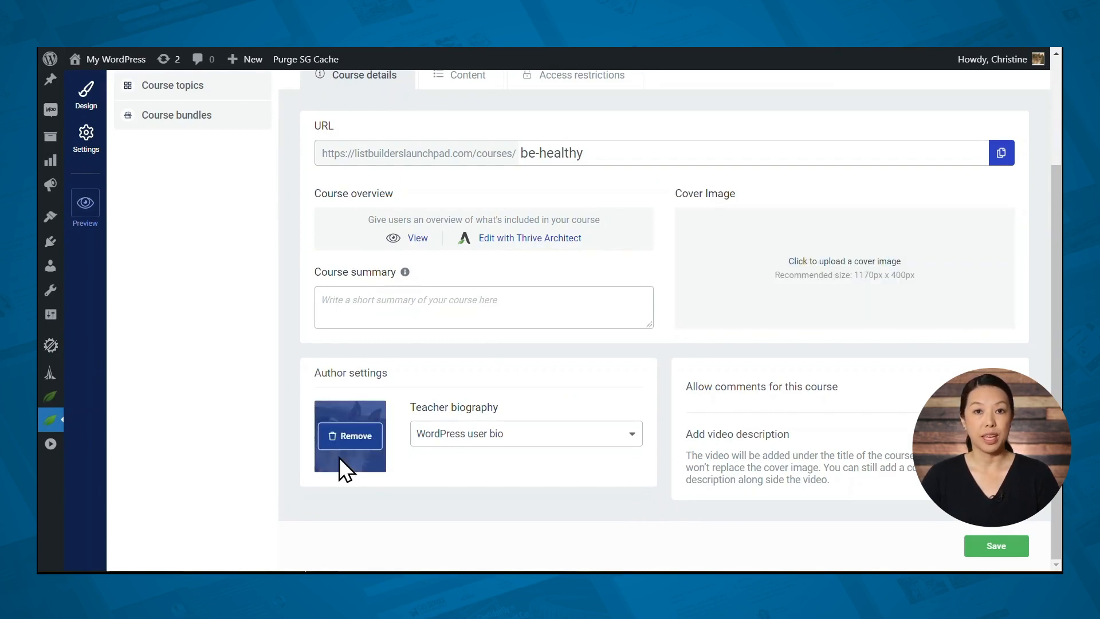
{"action": "left_click", "coordinate": [487, 439]}
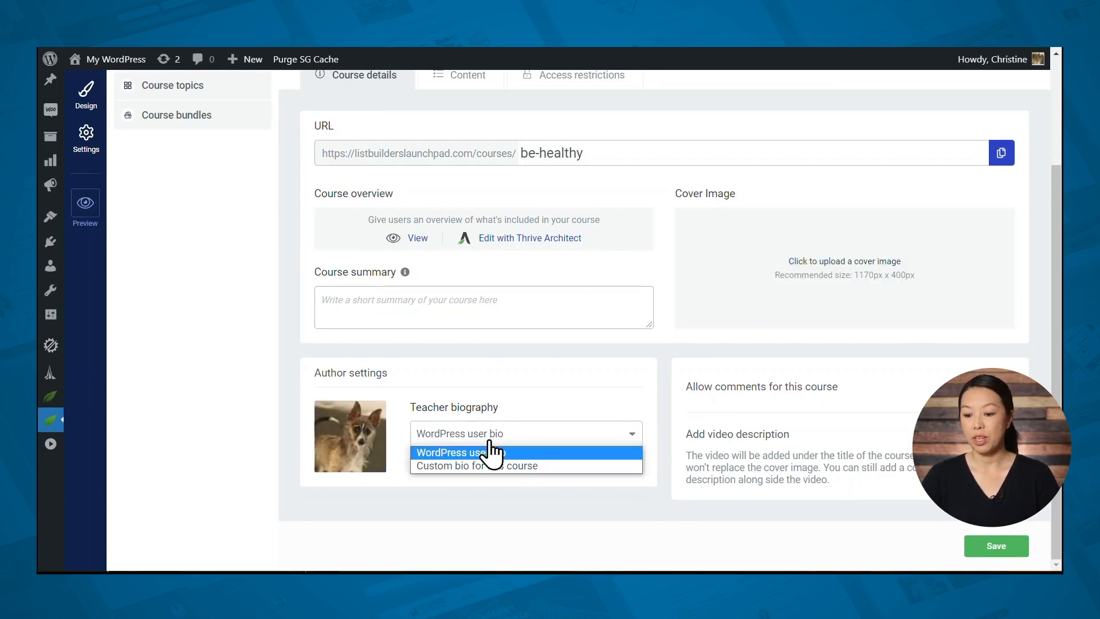
{"action": "left_click", "coordinate": [479, 498]}
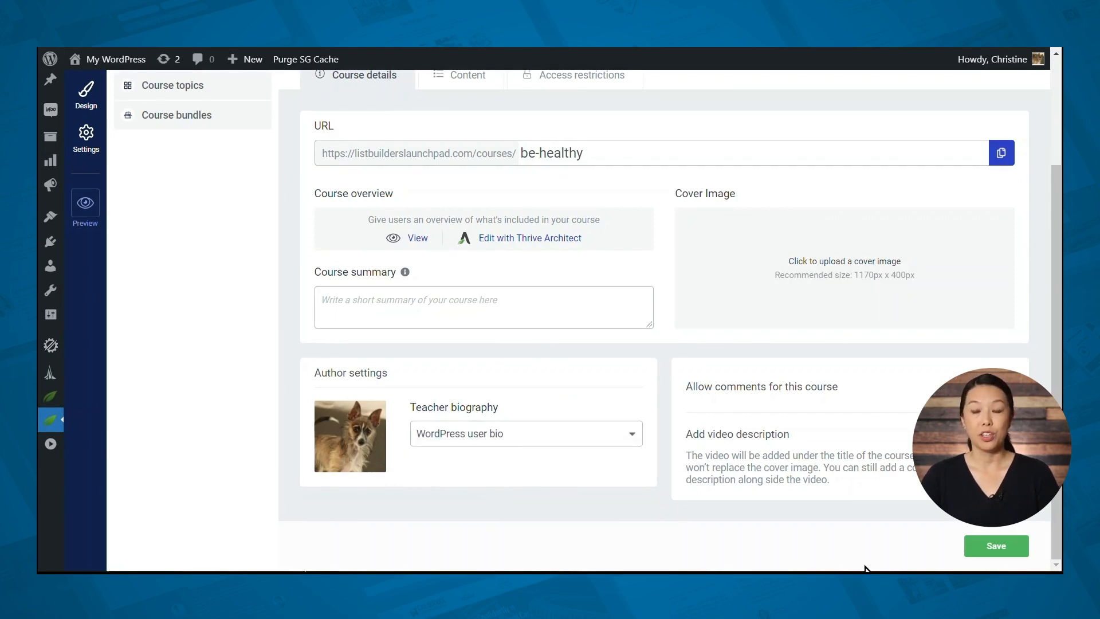
{"action": "left_click", "coordinate": [1014, 553]}
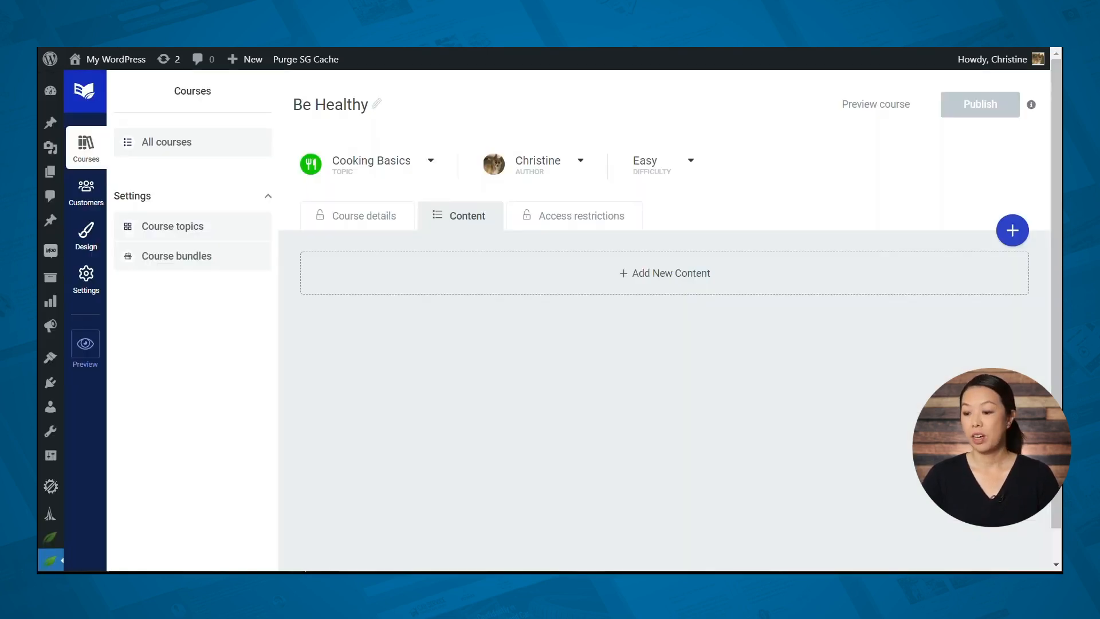
Step: Add a module titled "How to Eat Healthy" to the course content, with user comments left off, and save it
{"action": "left_click", "coordinate": [1006, 233]}
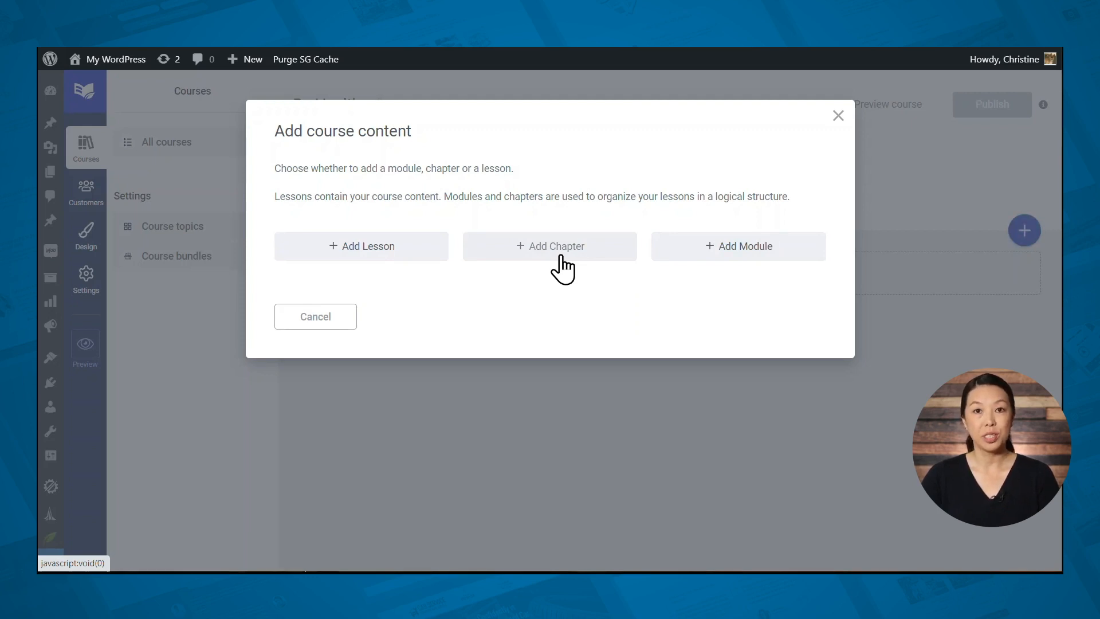
{"action": "left_click", "coordinate": [739, 252]}
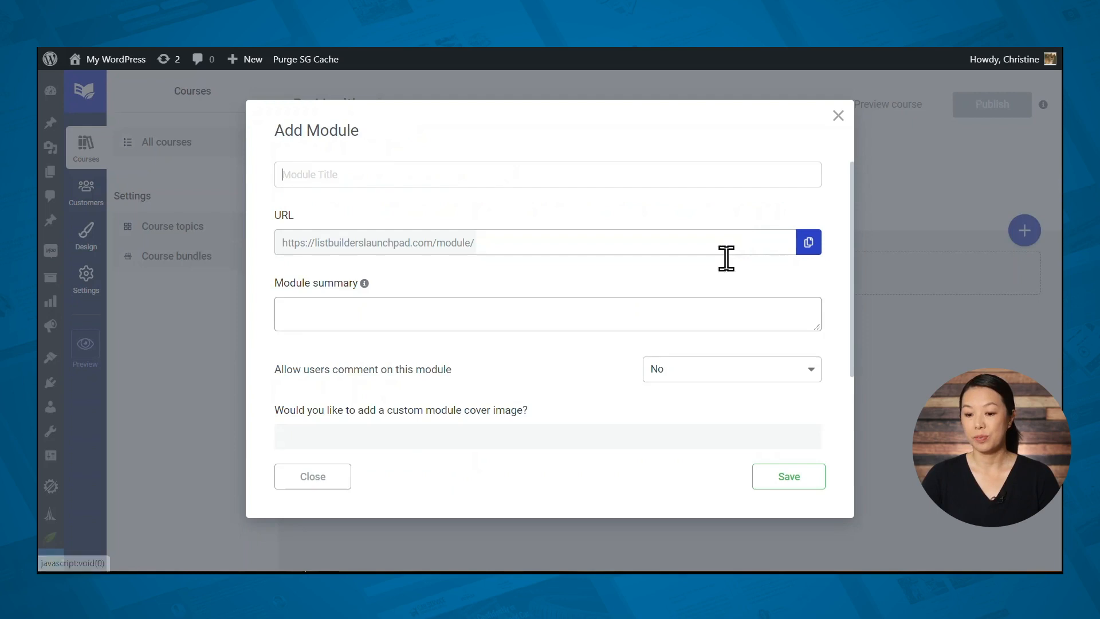
{"action": "left_click", "coordinate": [338, 180]}
{"action": "type", "text": "How to Eat Healthy"}
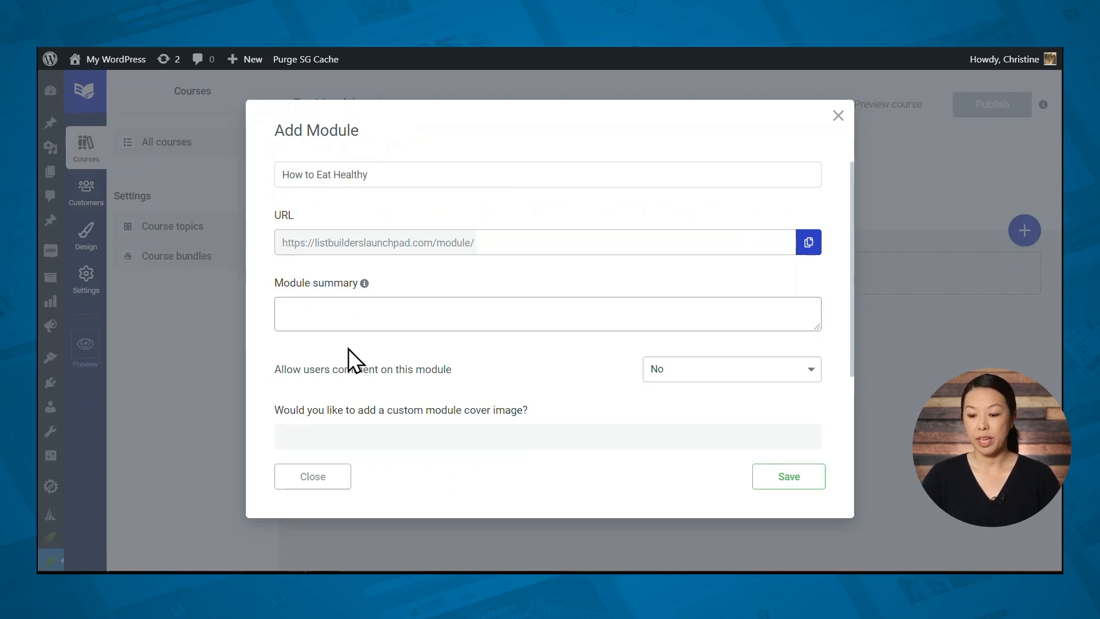
{"action": "scroll", "coordinate": [350, 352], "scroll_direction": "down", "scroll_amount": 2}
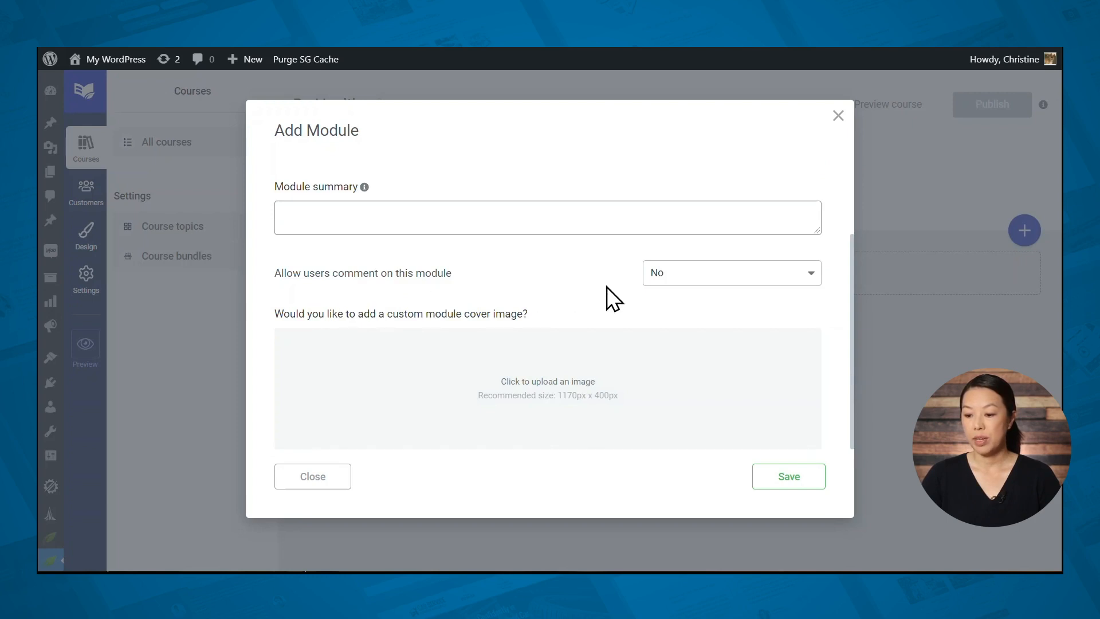
{"action": "mouse_move", "coordinate": [426, 331]}
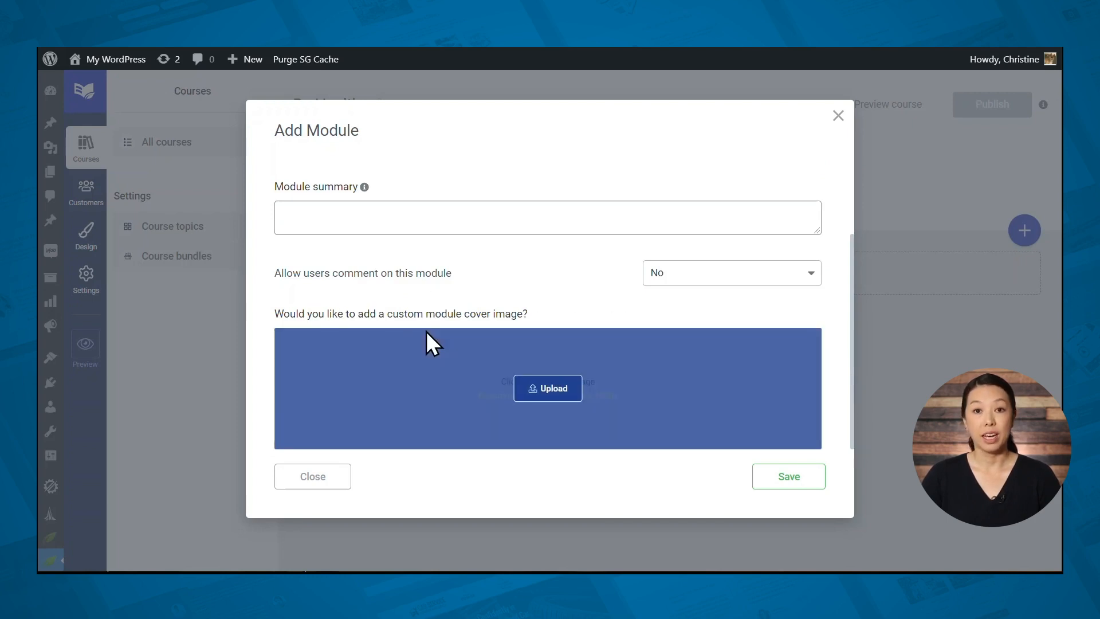
{"action": "left_click", "coordinate": [781, 479]}
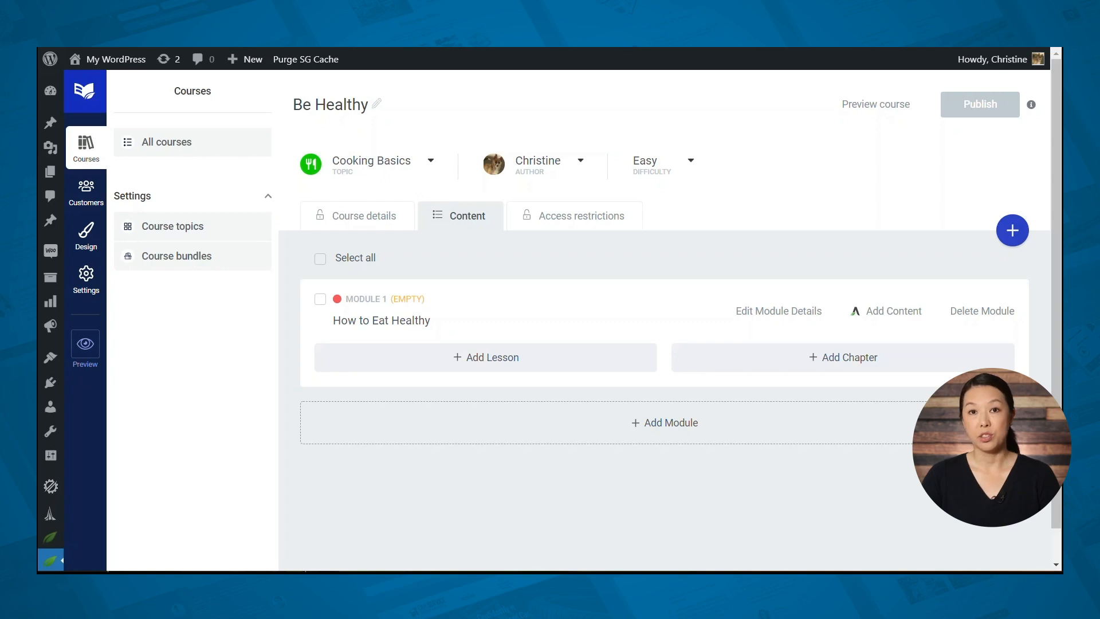
Step: Add a chapter titled "Why Diets Don't Work" to the "How to Eat Healthy" module and save it
{"action": "left_click", "coordinate": [823, 362]}
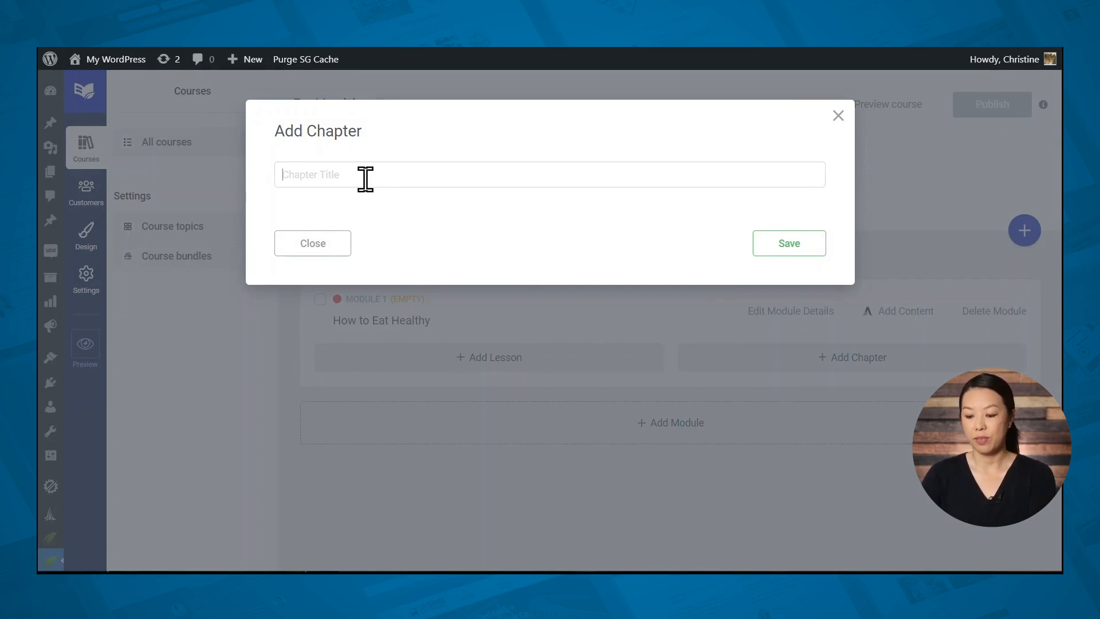
{"action": "type", "text": "Why Diets Don't Work"}
{"action": "left_click", "coordinate": [781, 245]}
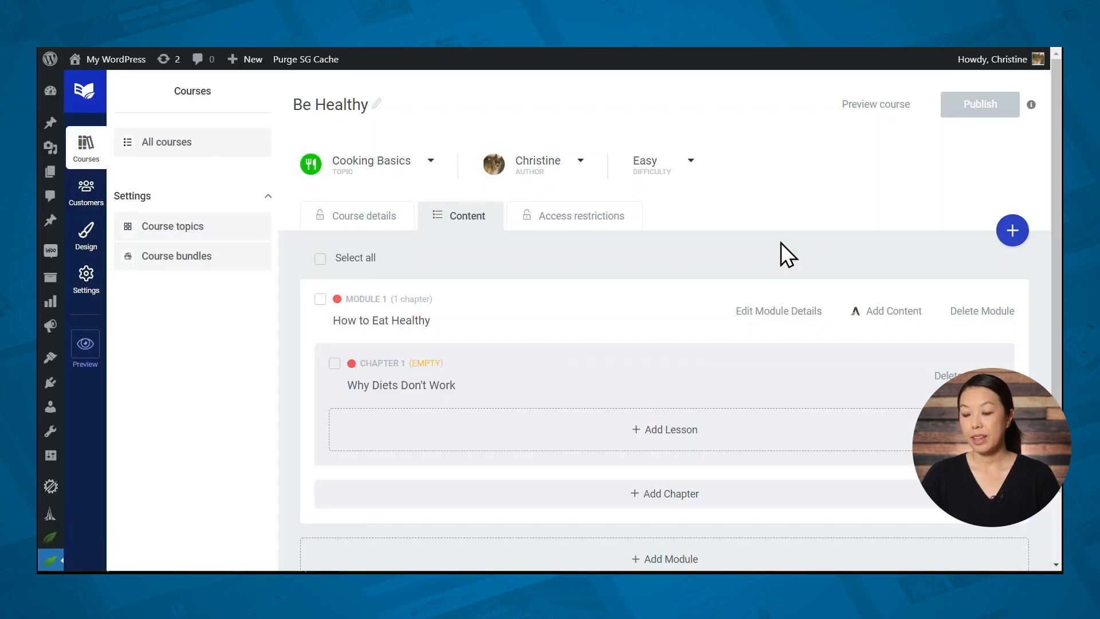
Step: Try setting up a video lesson titled "The Story Behind Low Fat Diets" in the chapter, with Vimeo as the video source
{"action": "left_click", "coordinate": [654, 448]}
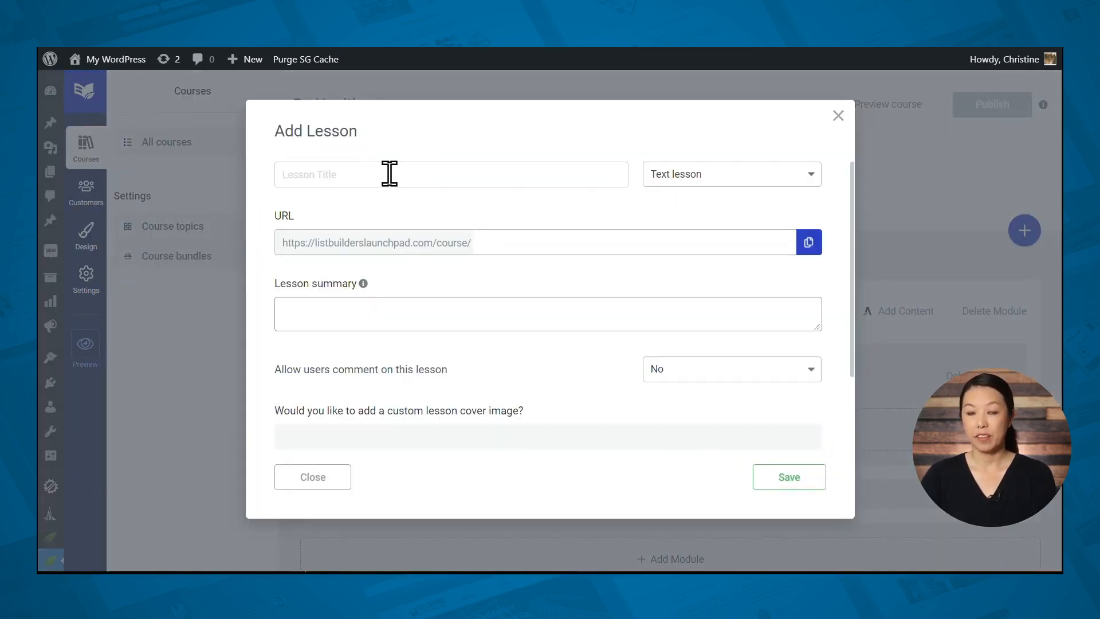
{"action": "type", "text": "The Story Behind Low Fat Diets"}
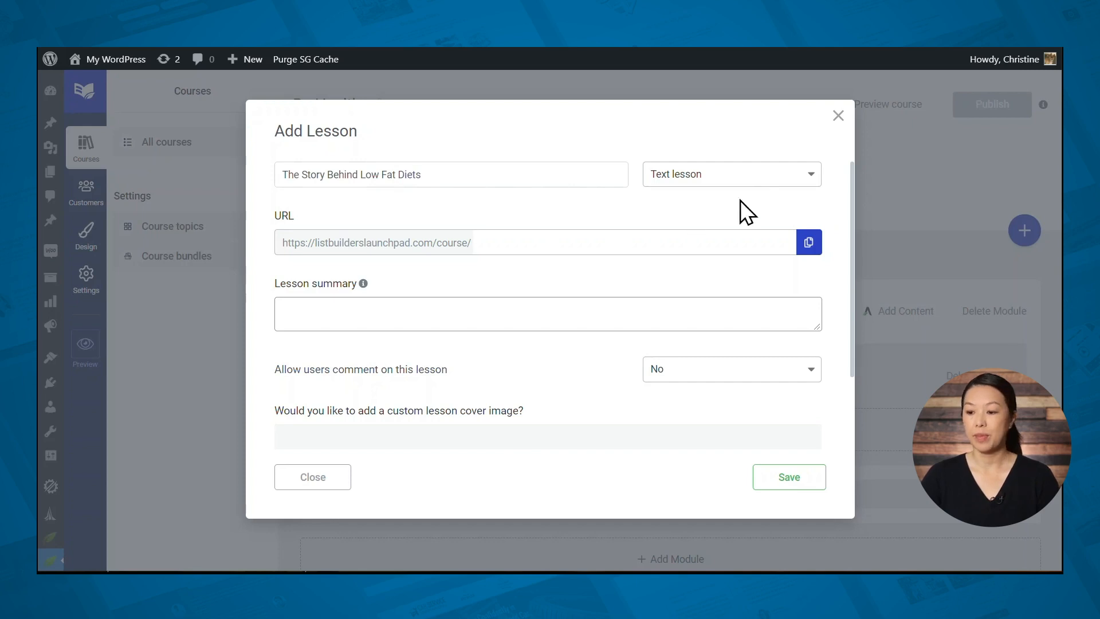
{"action": "left_click", "coordinate": [763, 175]}
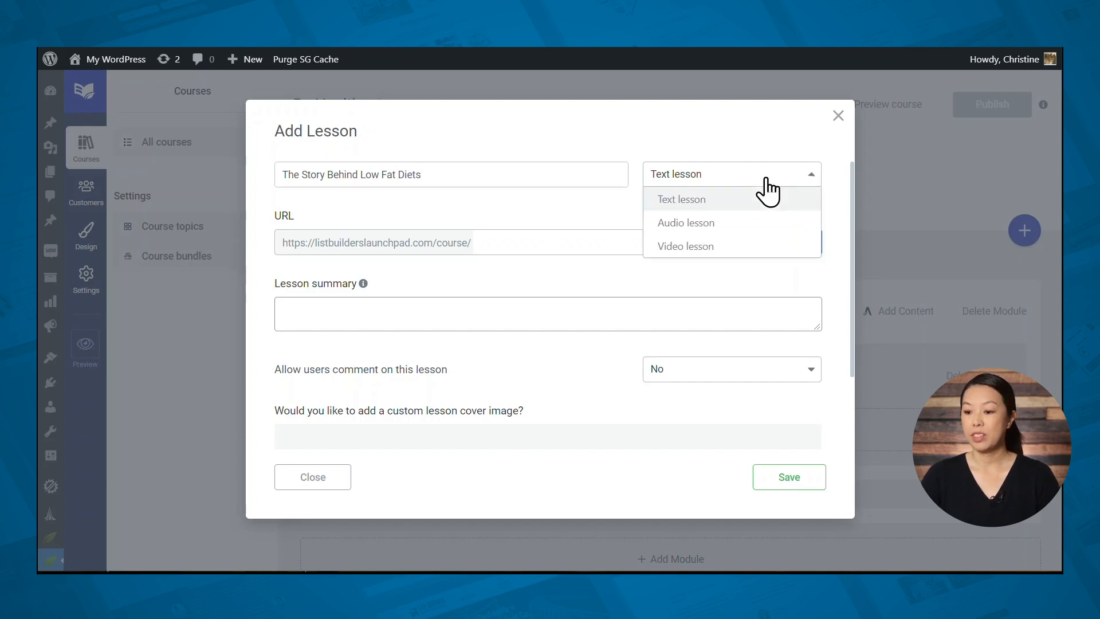
{"action": "left_click", "coordinate": [745, 243]}
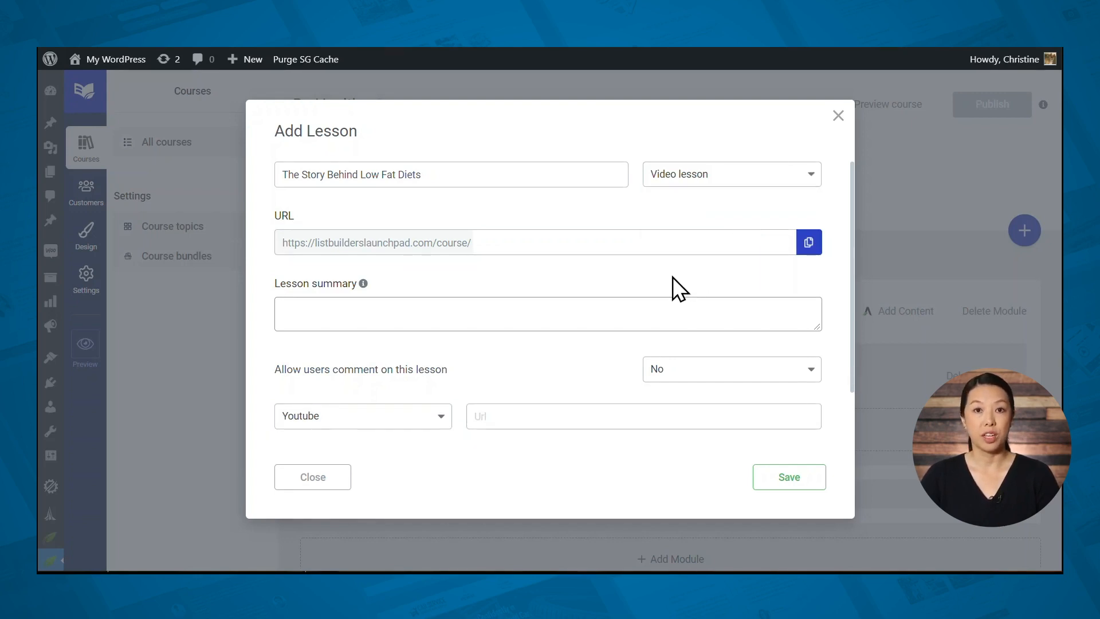
{"action": "scroll", "coordinate": [675, 247], "scroll_direction": "down", "scroll_amount": 2}
{"action": "left_click", "coordinate": [390, 347]}
{"action": "left_click", "coordinate": [348, 393]}
{"action": "left_click", "coordinate": [521, 418]}
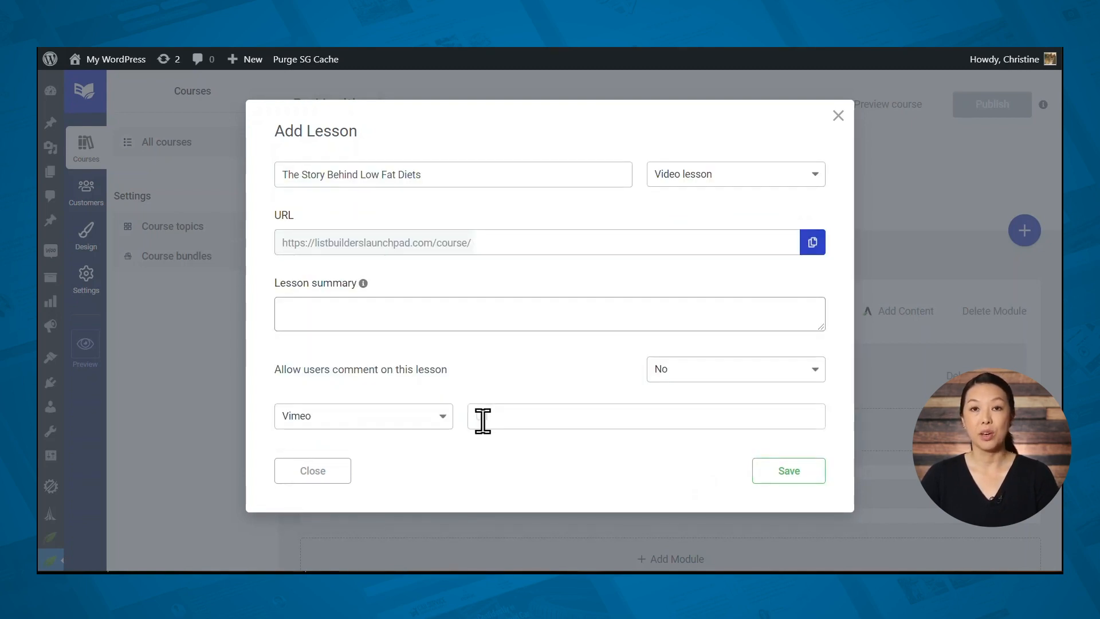
Step: Try the Audio lesson type for the new lesson, and discard the lesson without saving
{"action": "left_click", "coordinate": [716, 175]}
{"action": "left_click", "coordinate": [682, 224]}
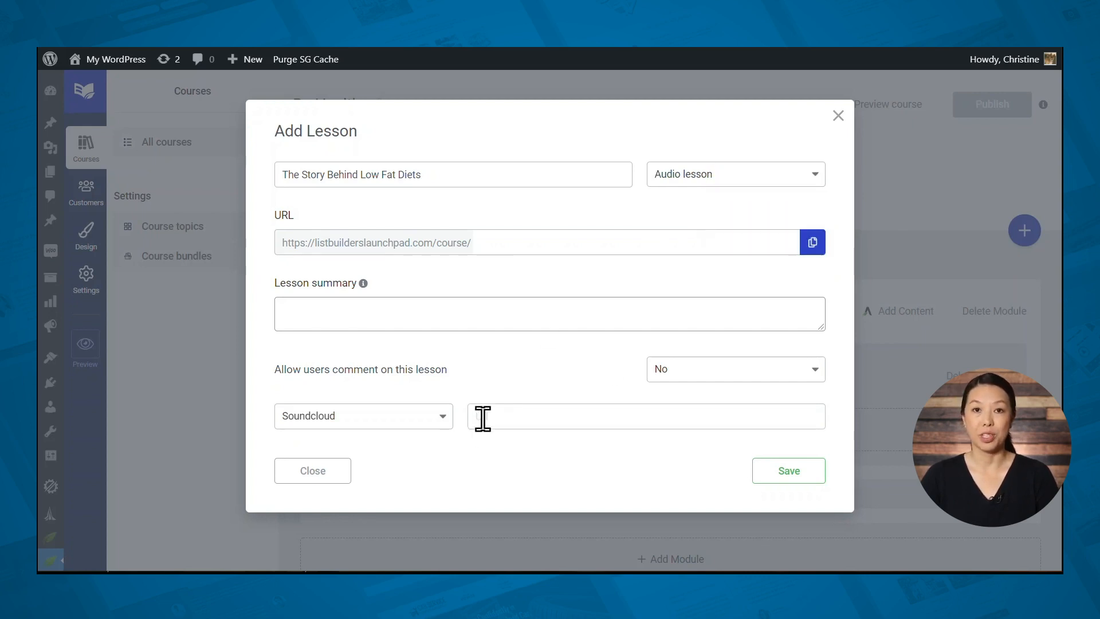
{"action": "left_click", "coordinate": [312, 470]}
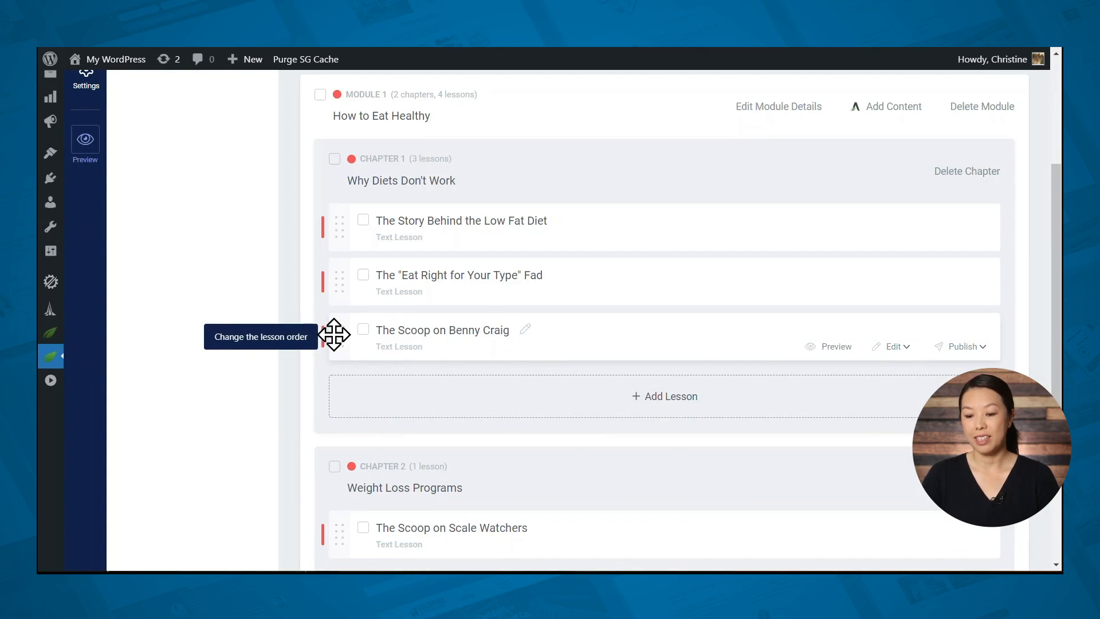
Step: Move the lesson "The Scoop on Benny Craig" into the "Weight Loss Programs" chapter, above "The Scoop on Scale Watchers"
{"action": "left_click_drag", "start_coordinate": [336, 334], "coordinate": [346, 475]}
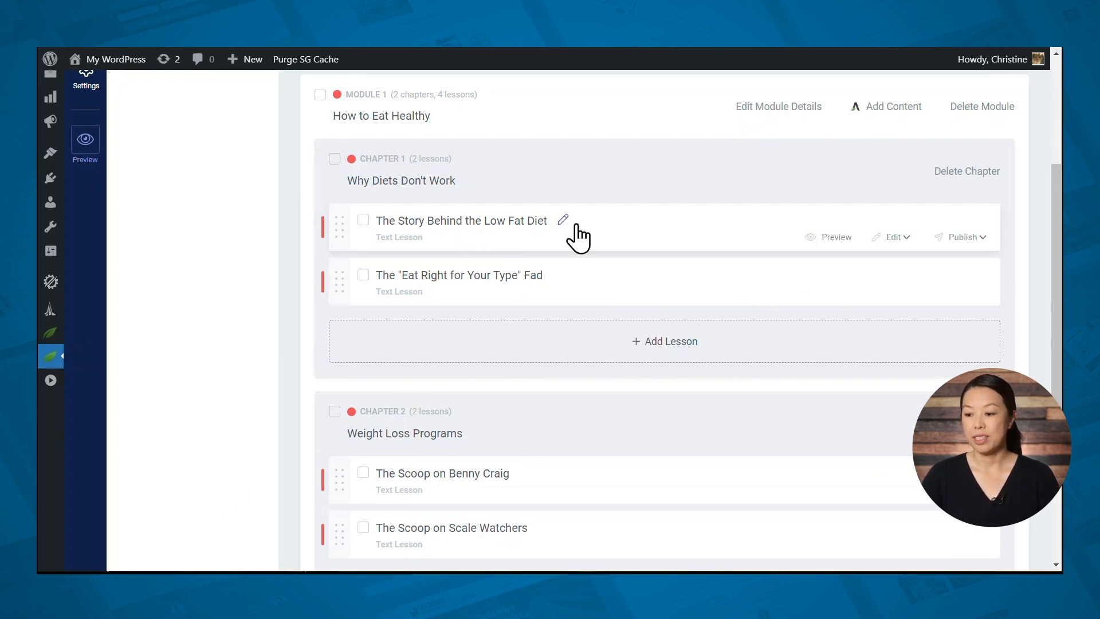
Step: Open the content of the lesson "The Story Behind the Low Fat Diet" in the visual editor and look at the elements available
{"action": "left_click", "coordinate": [898, 237]}
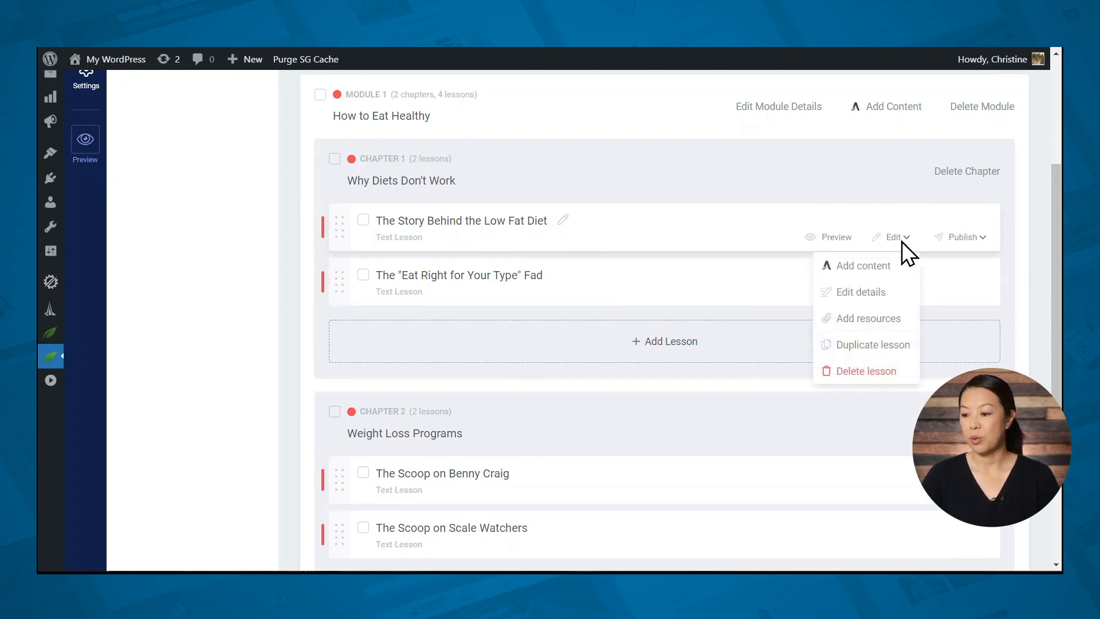
{"action": "left_click", "coordinate": [879, 273]}
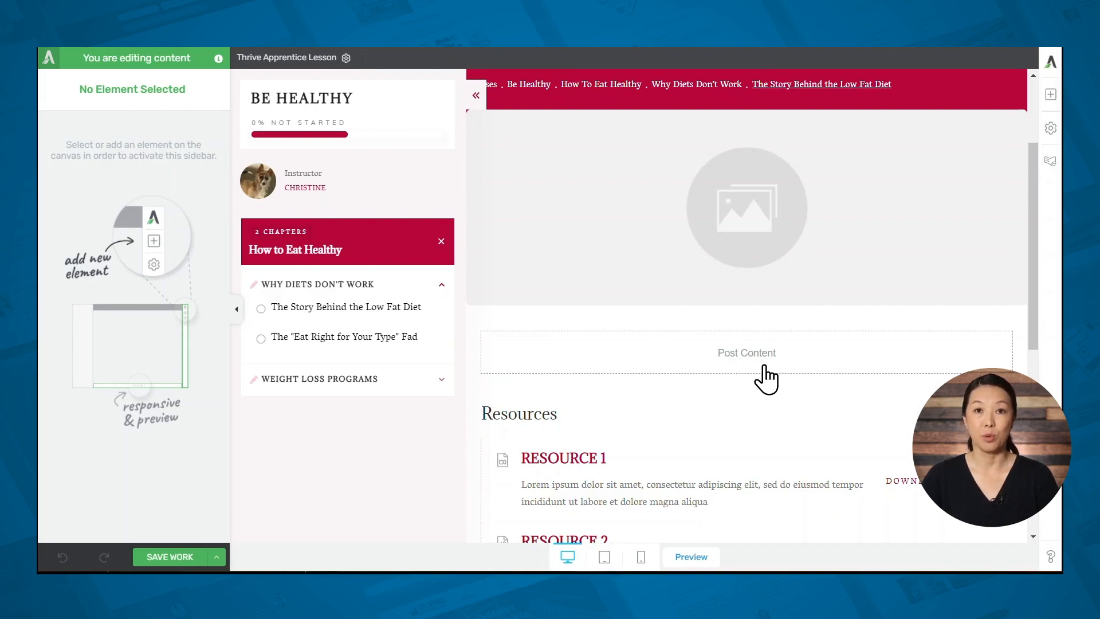
{"action": "left_click", "coordinate": [1050, 94]}
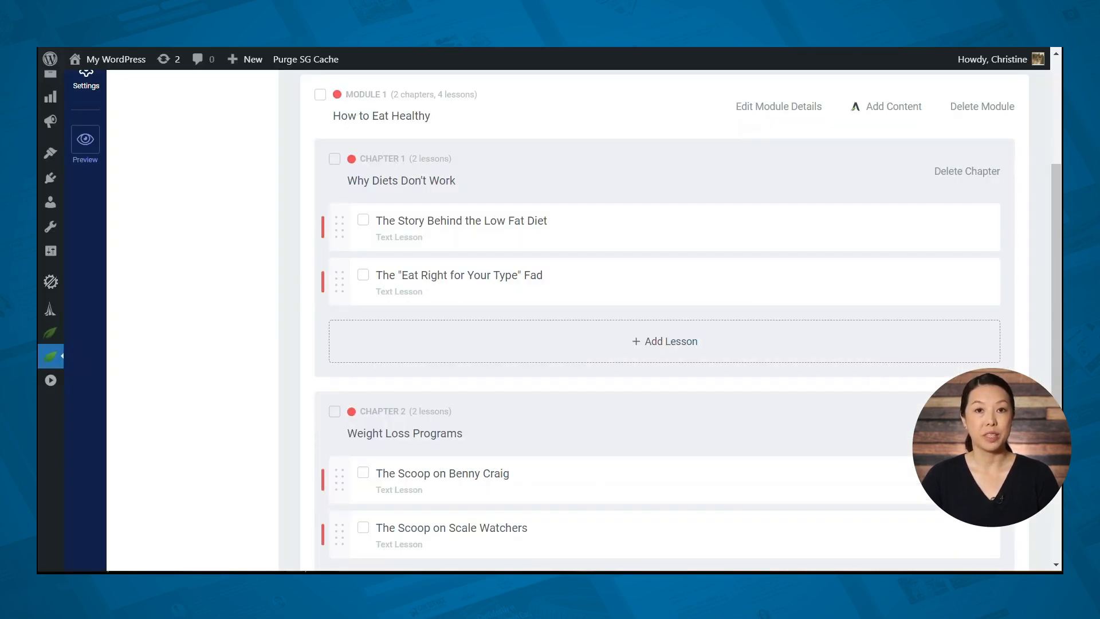
Step: Start a resource for the lesson "The Story Behind the Low Fat Diet", view its resource types, and open the lesson's publishing options
{"action": "left_click", "coordinate": [894, 238]}
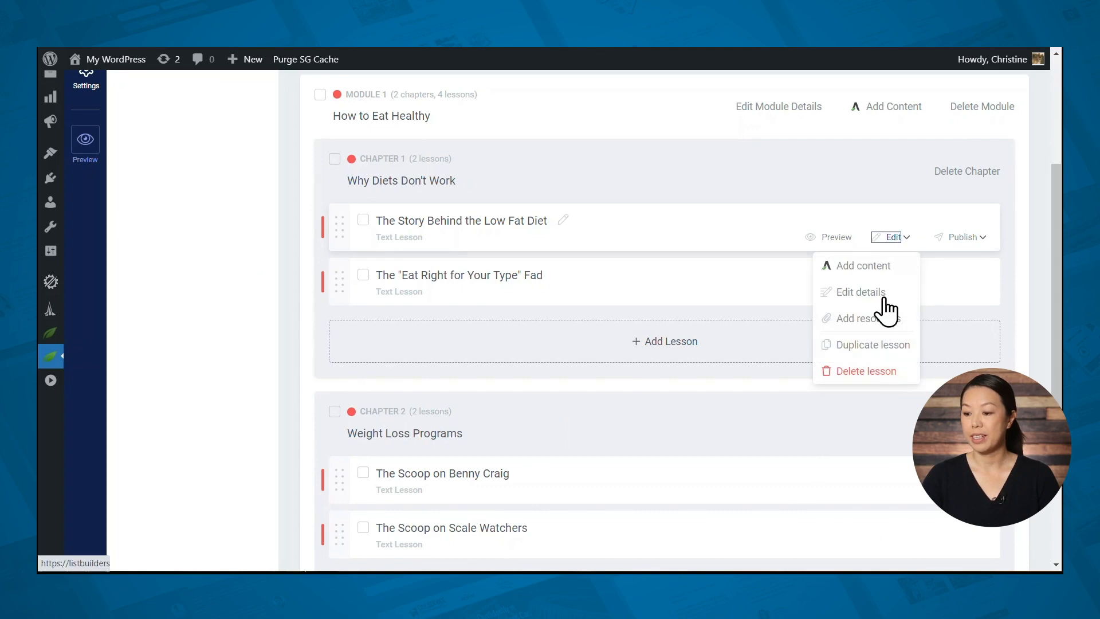
{"action": "left_click", "coordinate": [876, 319]}
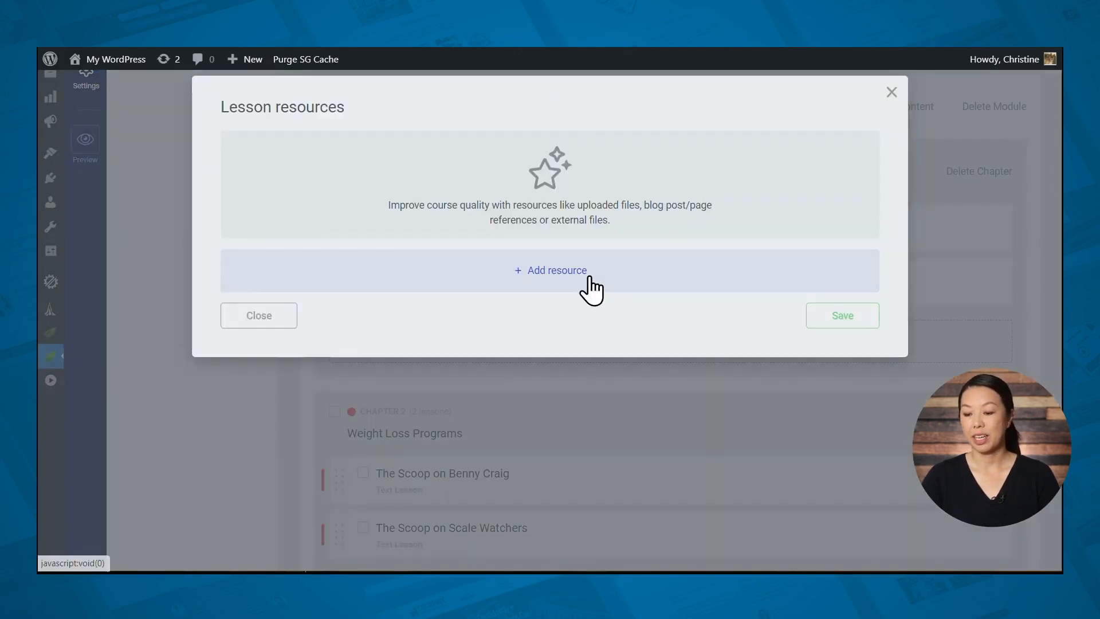
{"action": "left_click", "coordinate": [589, 289]}
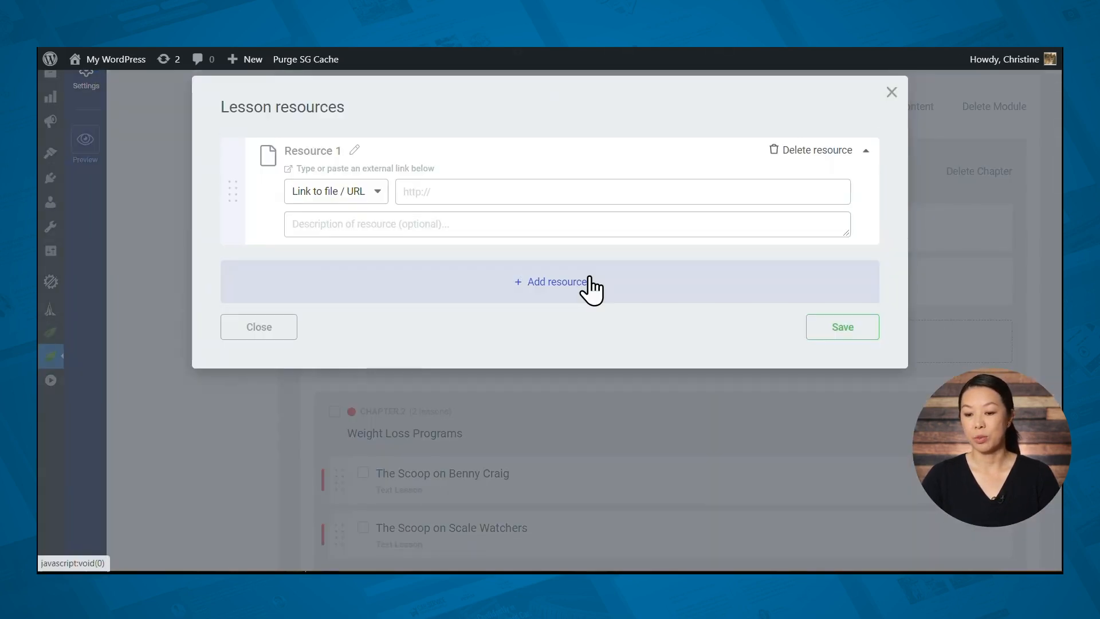
{"action": "left_click", "coordinate": [367, 196]}
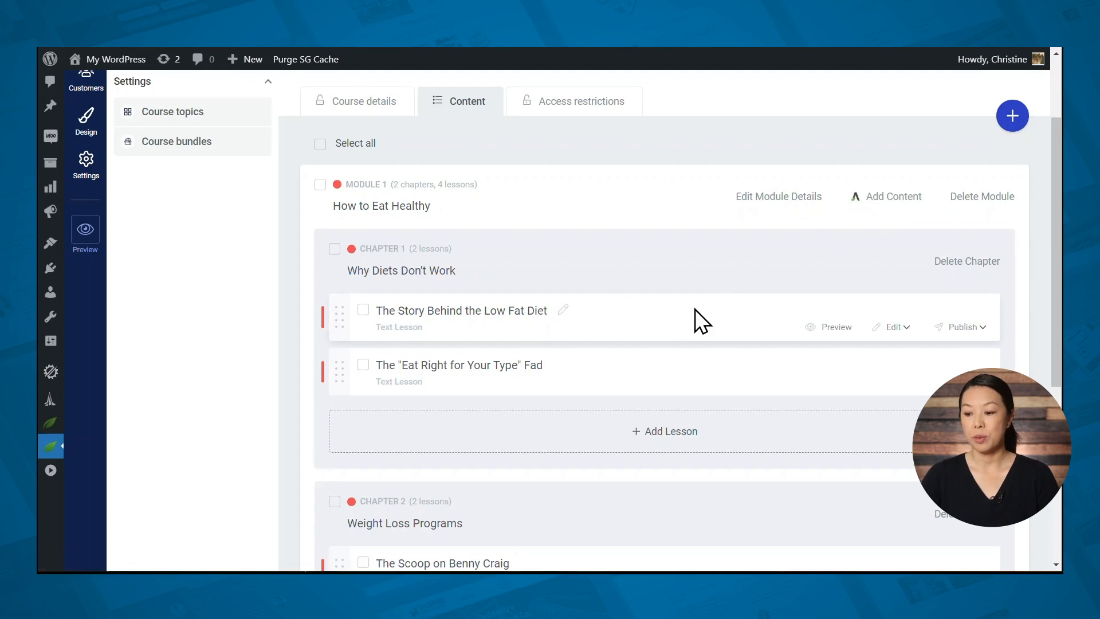
{"action": "left_click", "coordinate": [968, 328]}
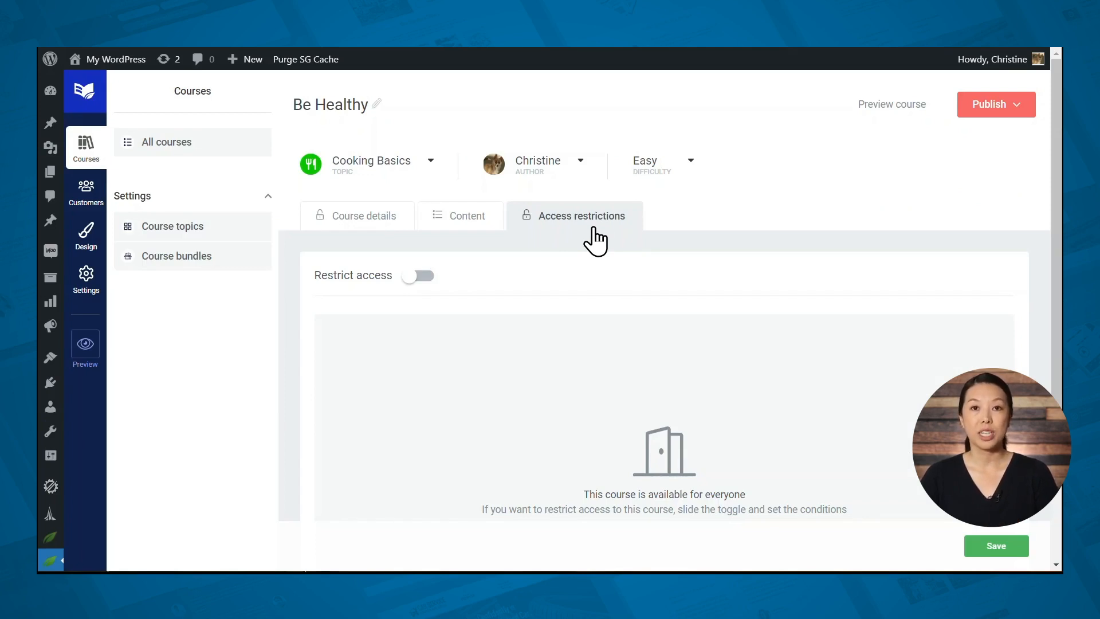
Step: Restrict access to the course and grant it to users with the WordPress role Subscriber
{"action": "left_click", "coordinate": [420, 276]}
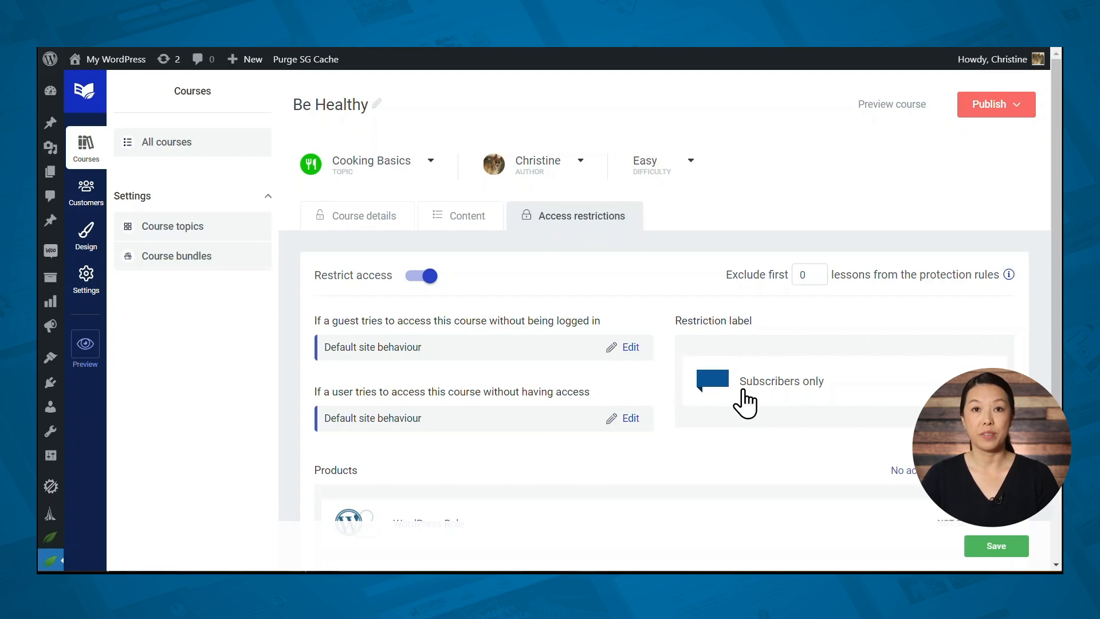
{"action": "scroll", "coordinate": [676, 404], "scroll_direction": "down", "scroll_amount": 3}
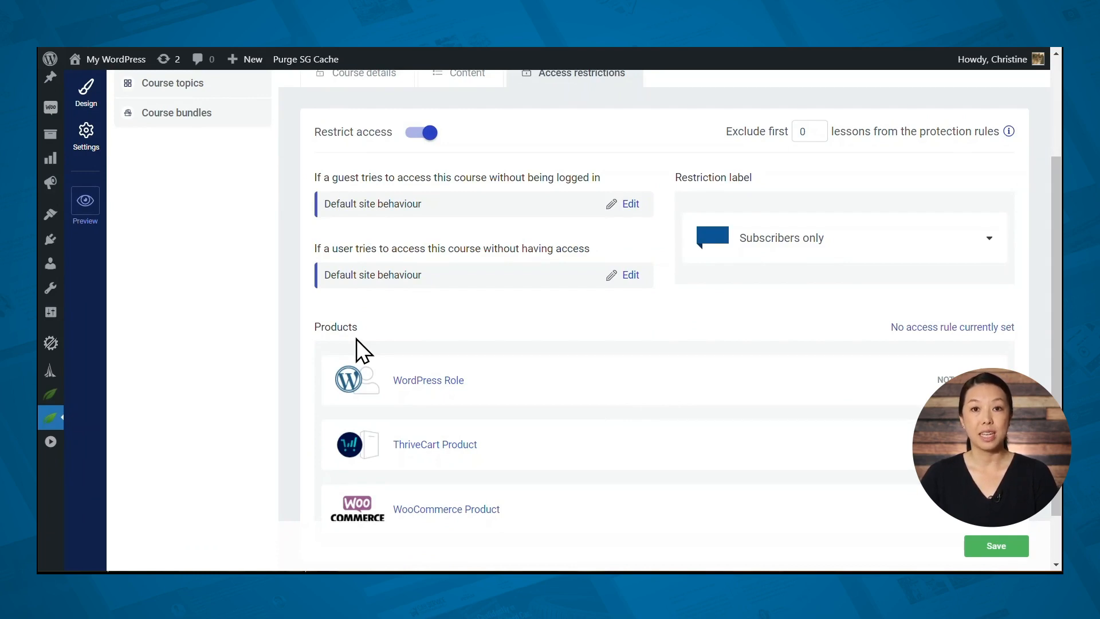
{"action": "left_click", "coordinate": [478, 398]}
{"action": "left_click", "coordinate": [670, 478]}
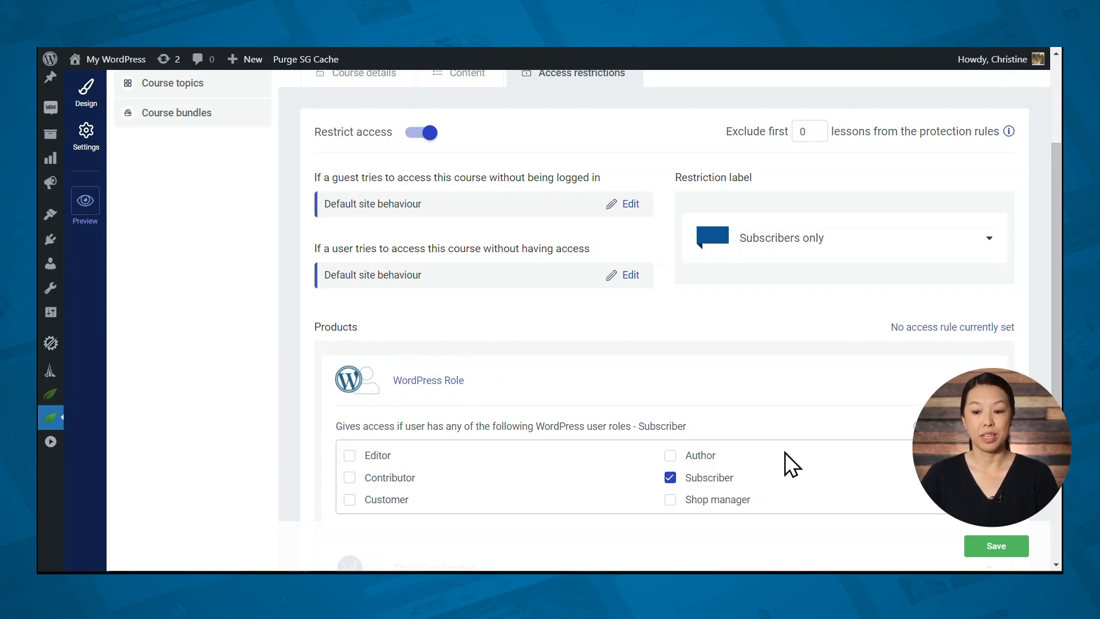
Step: Examine how course access through a WooCommerce product is handled in the access restrictions
{"action": "scroll", "coordinate": [785, 452], "scroll_direction": "down", "scroll_amount": 3}
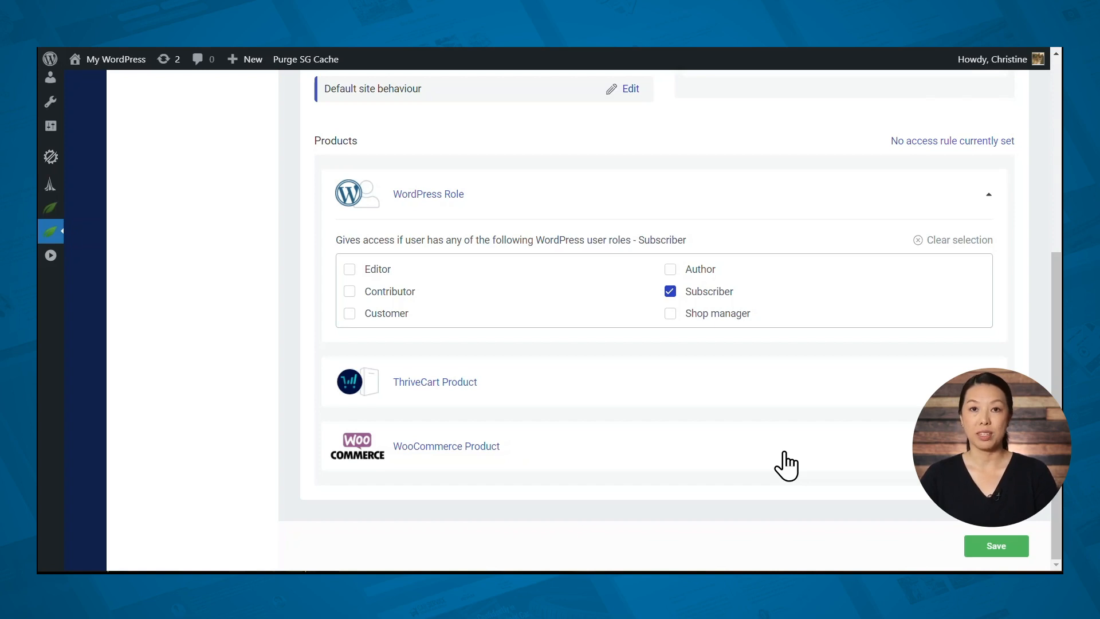
{"action": "left_click", "coordinate": [777, 462]}
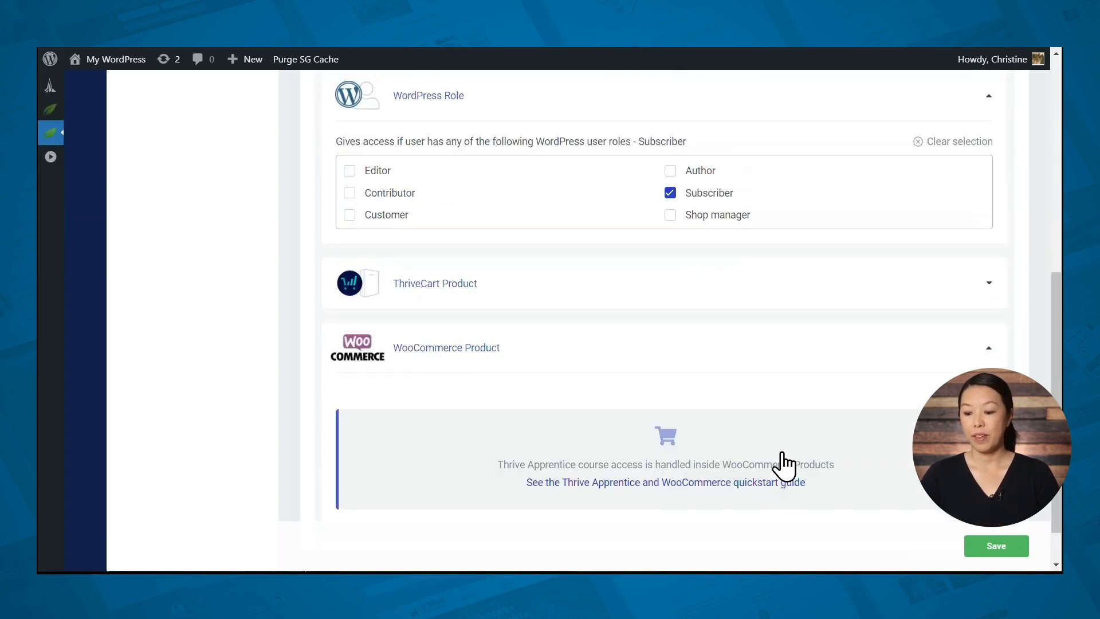
{"action": "scroll", "coordinate": [791, 464], "scroll_direction": "down", "scroll_amount": 1}
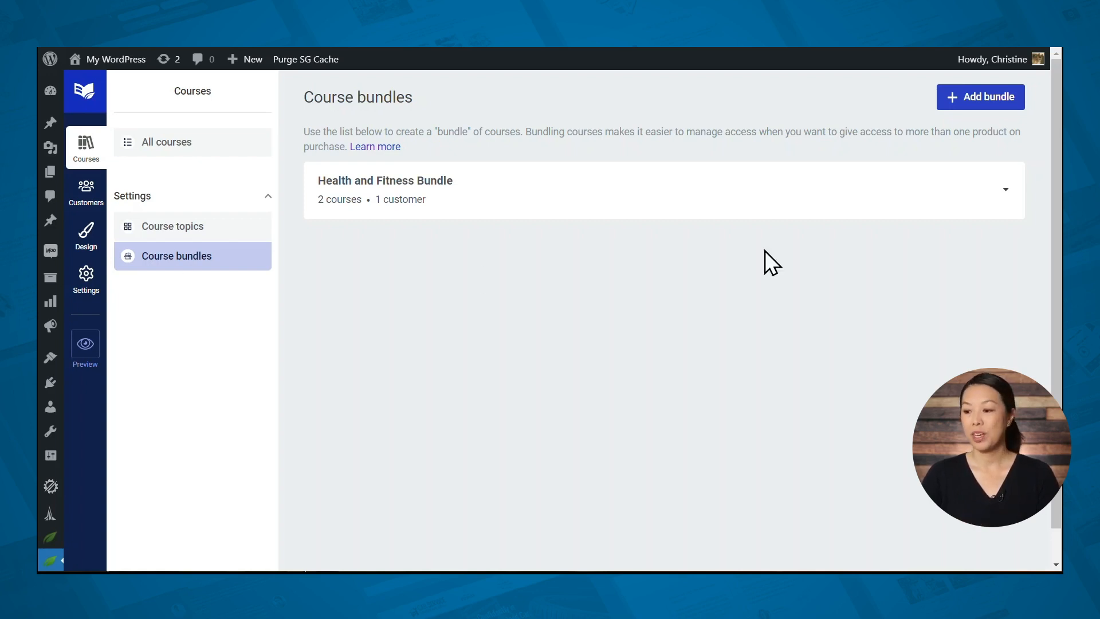
Step: Add a course bundle named "Healthy for You Bundle" containing Desserts for Dieters, Fruit Forward and Nutrition 101, and save it
{"action": "left_click", "coordinate": [964, 106]}
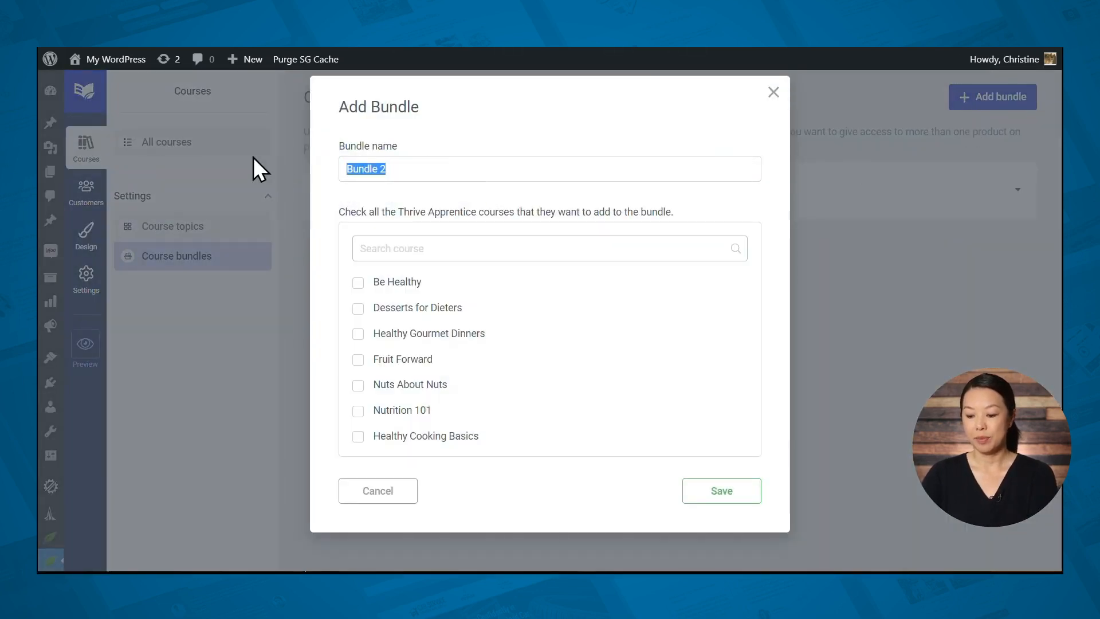
{"action": "key", "text": "ctrl+v"}
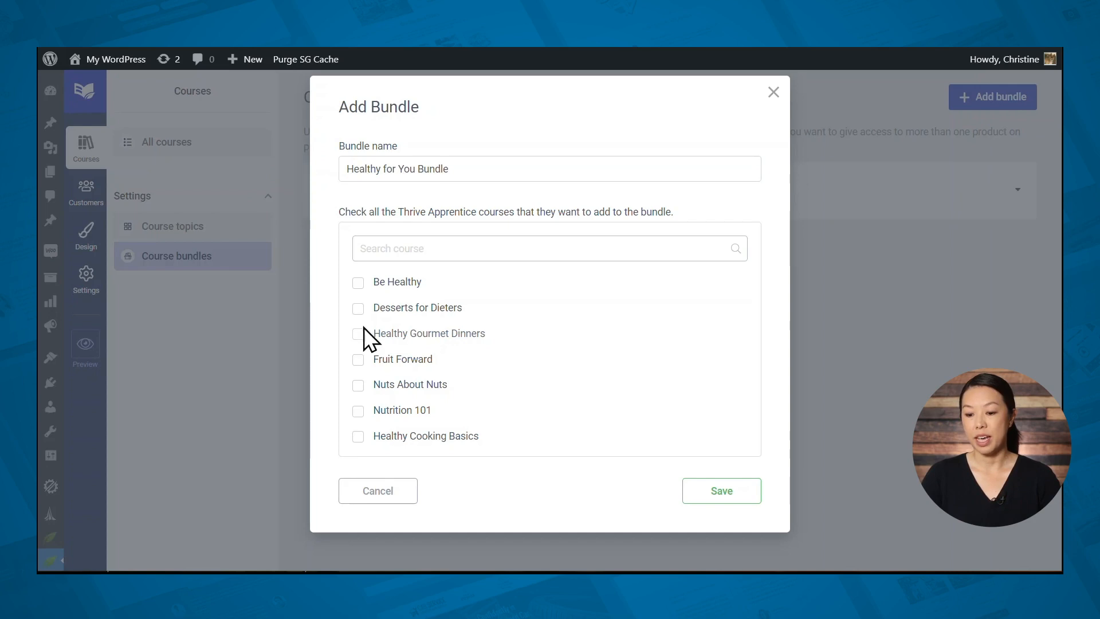
{"action": "left_click", "coordinate": [359, 309]}
{"action": "left_click", "coordinate": [359, 360]}
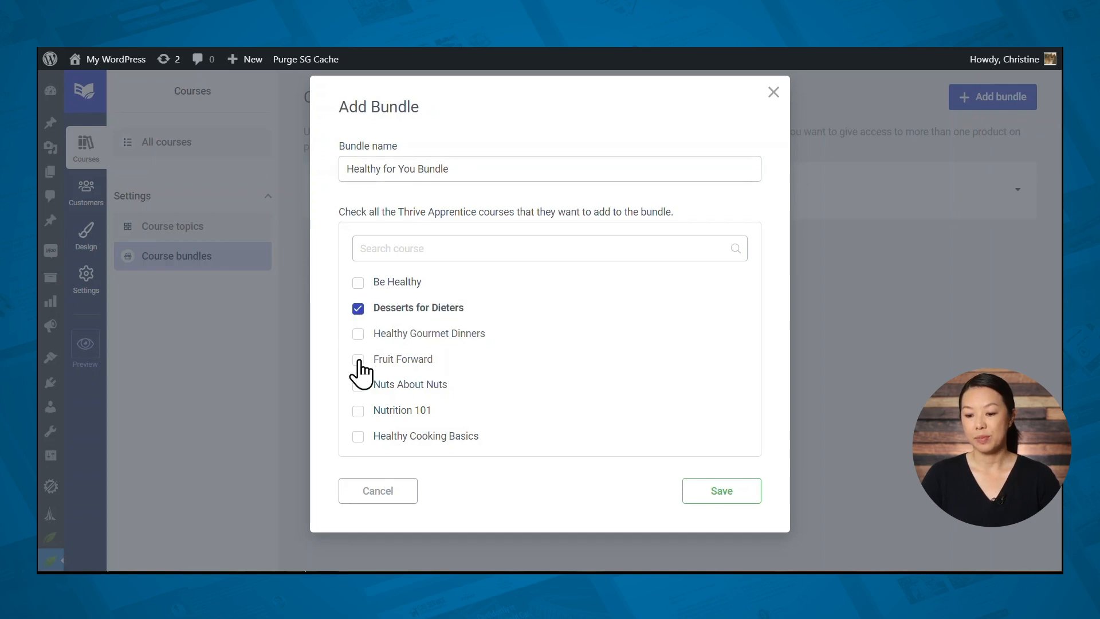
{"action": "left_click", "coordinate": [357, 412]}
{"action": "left_click", "coordinate": [711, 498]}
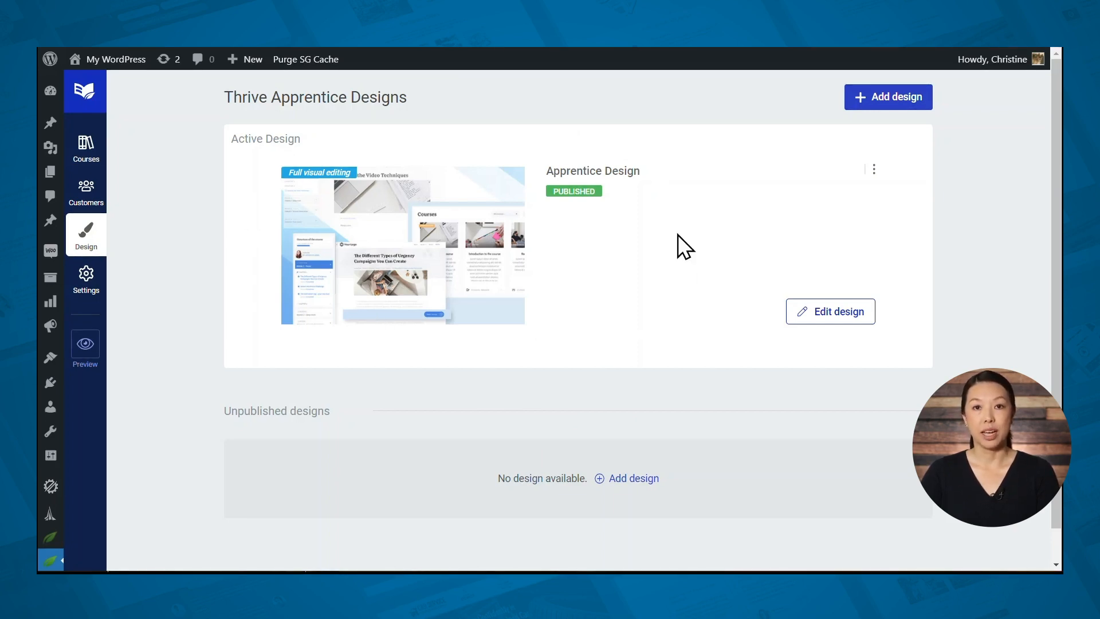
Step: Create a new school design named "New Design" and bring up its editing and publishing options
{"action": "left_click", "coordinate": [903, 102]}
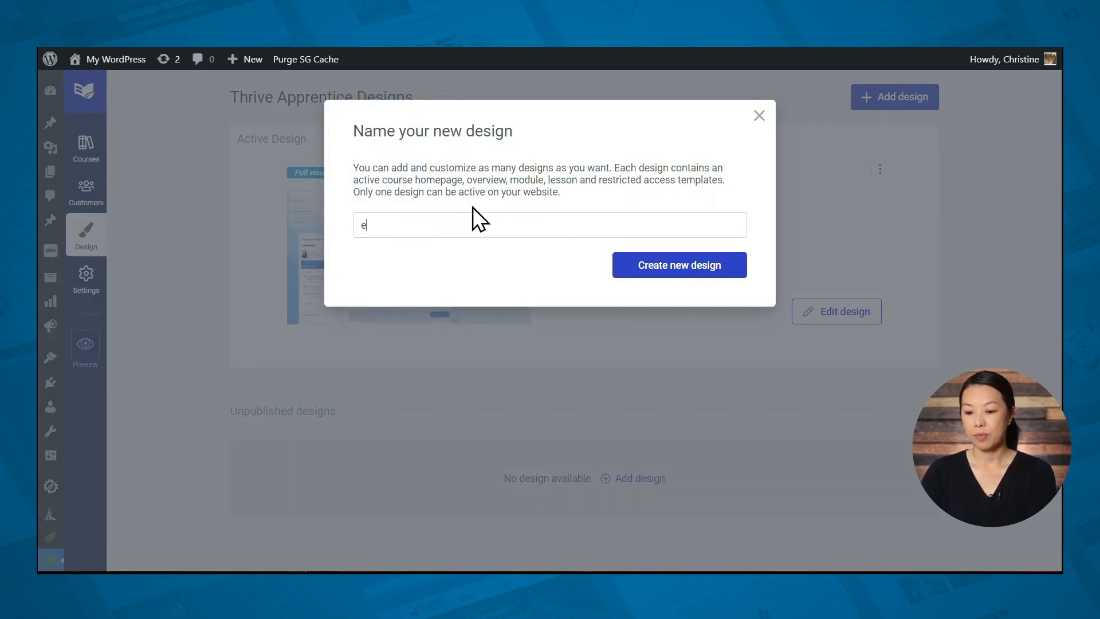
{"action": "type", "text": "New Design"}
{"action": "left_click", "coordinate": [705, 260]}
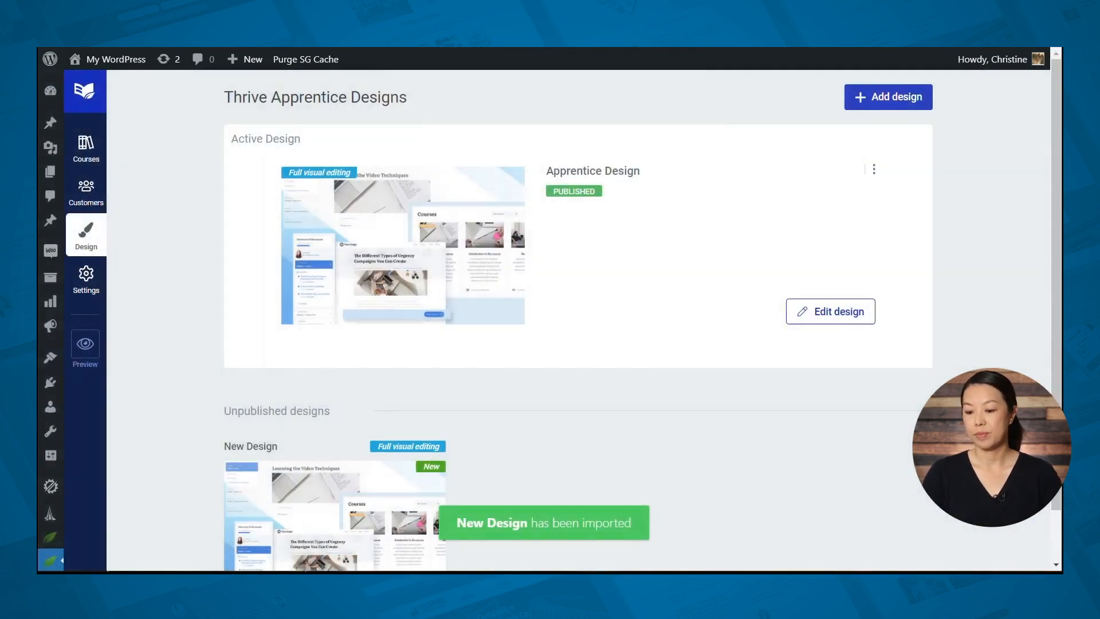
{"action": "scroll", "coordinate": [827, 409], "scroll_direction": "down", "scroll_amount": 1}
{"action": "mouse_move", "coordinate": [326, 457]}
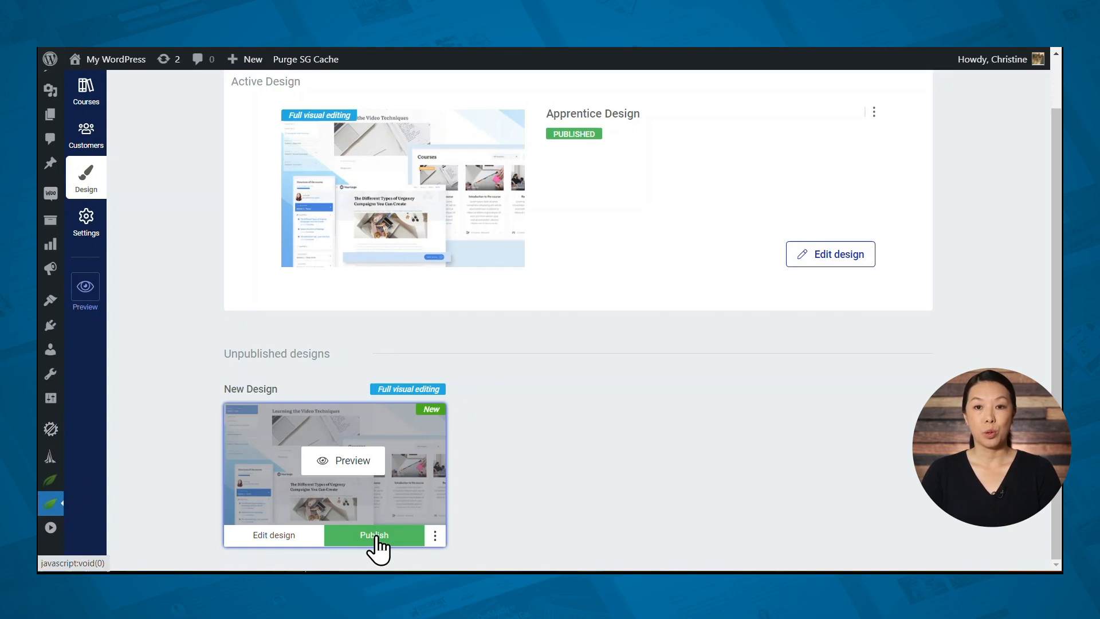
Step: Open the default school typography of Apprentice Design for editing and select all headings
{"action": "left_click", "coordinate": [838, 260]}
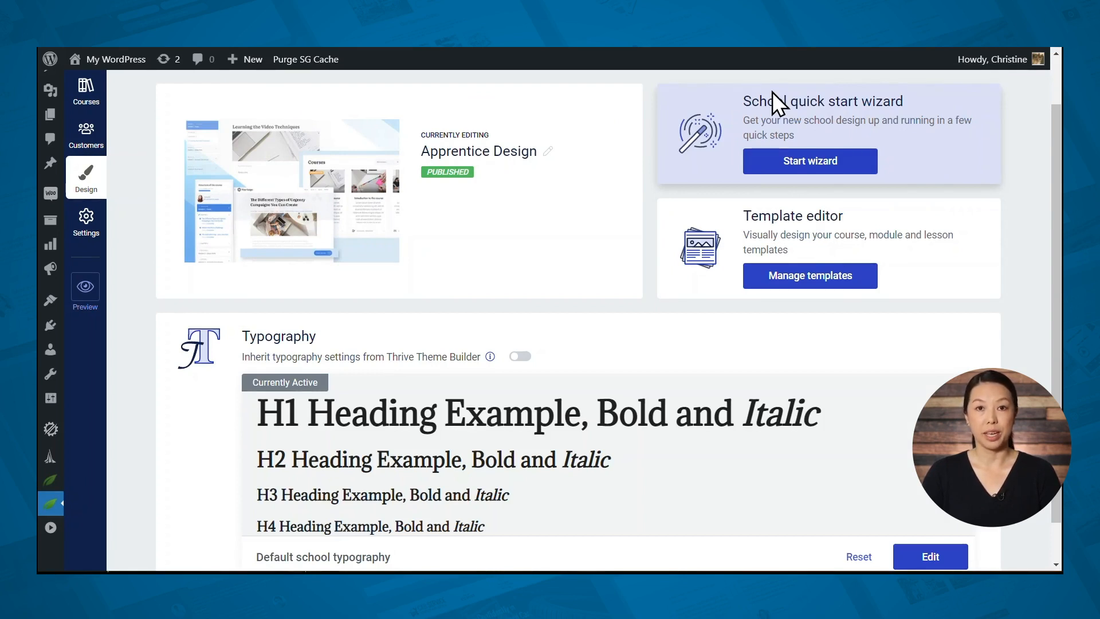
{"action": "scroll", "coordinate": [800, 392], "scroll_direction": "down", "scroll_amount": 1}
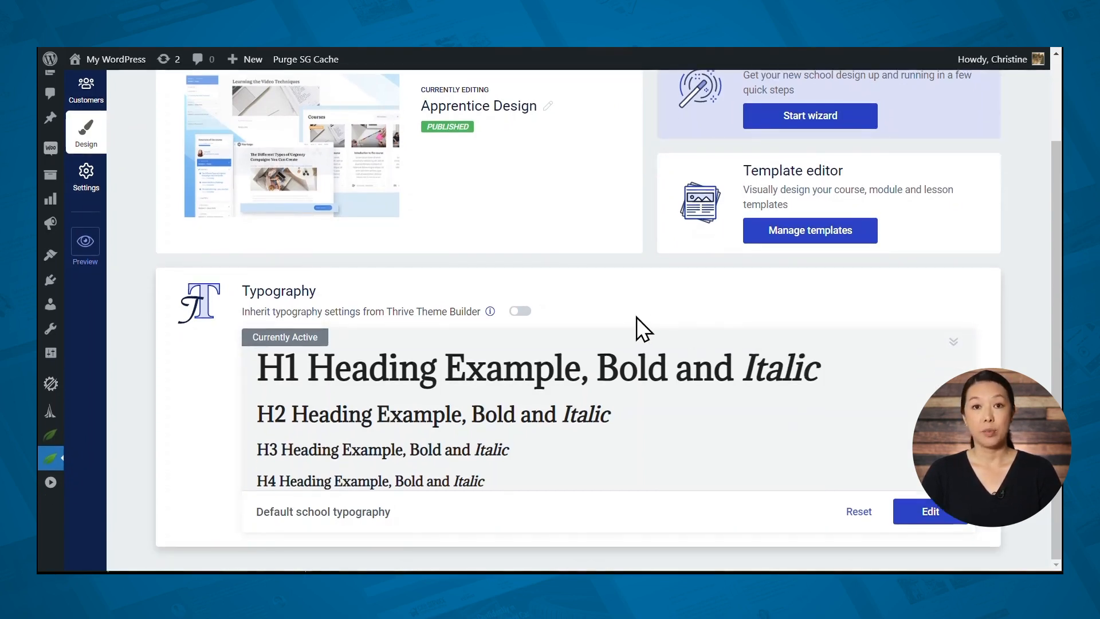
{"action": "left_click", "coordinate": [922, 517]}
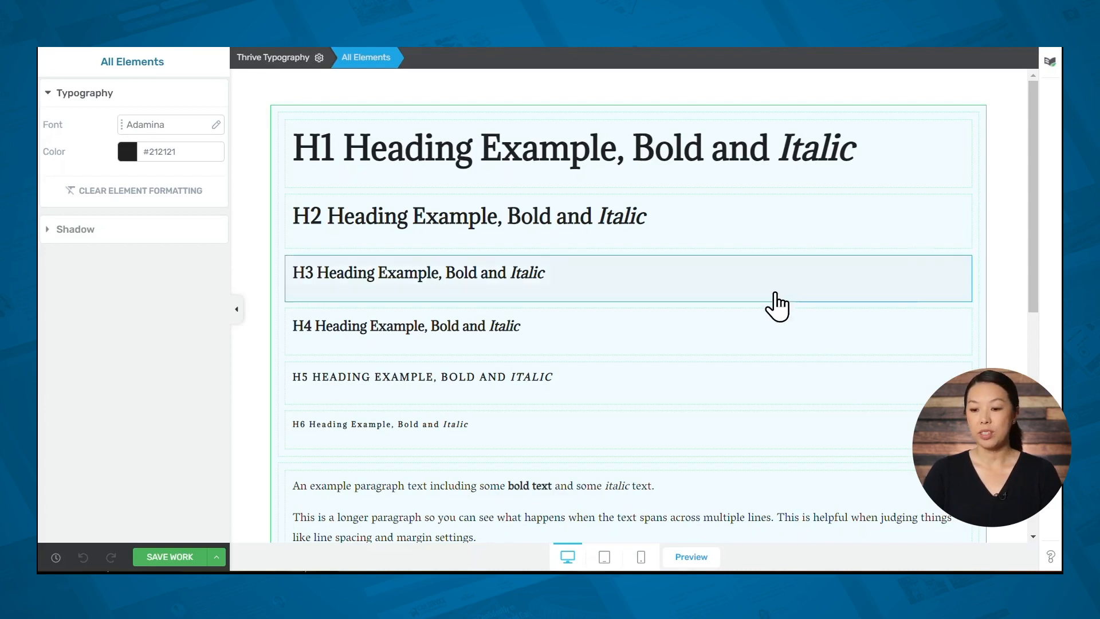
{"action": "left_click", "coordinate": [669, 120]}
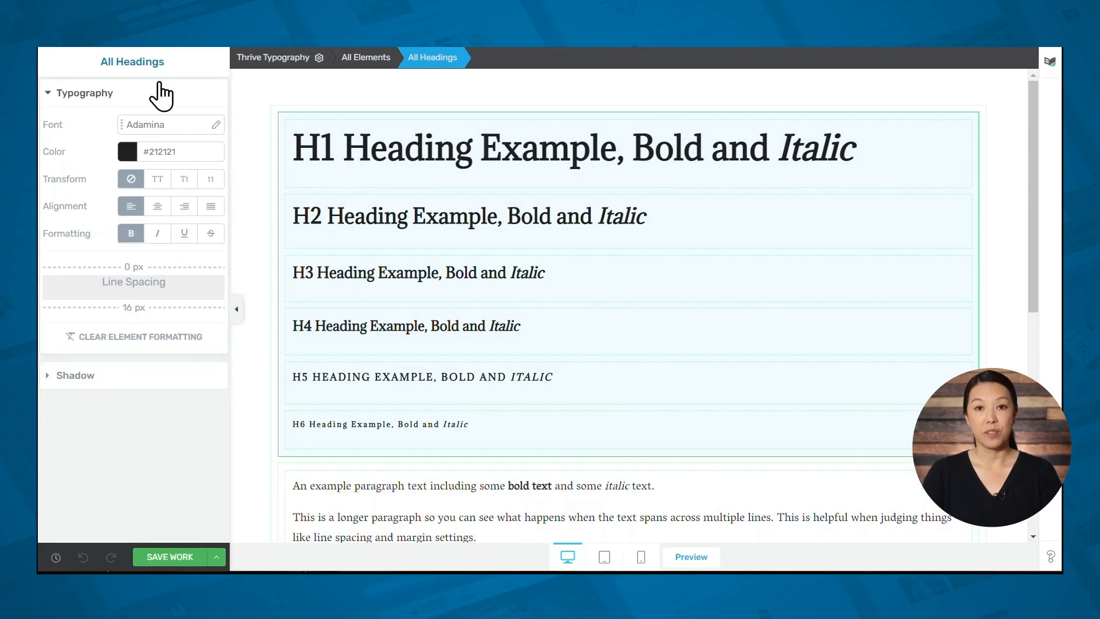
Step: Select the typography group covering all body texts and save the school typography
{"action": "scroll", "coordinate": [245, 185], "scroll_direction": "down", "scroll_amount": 5}
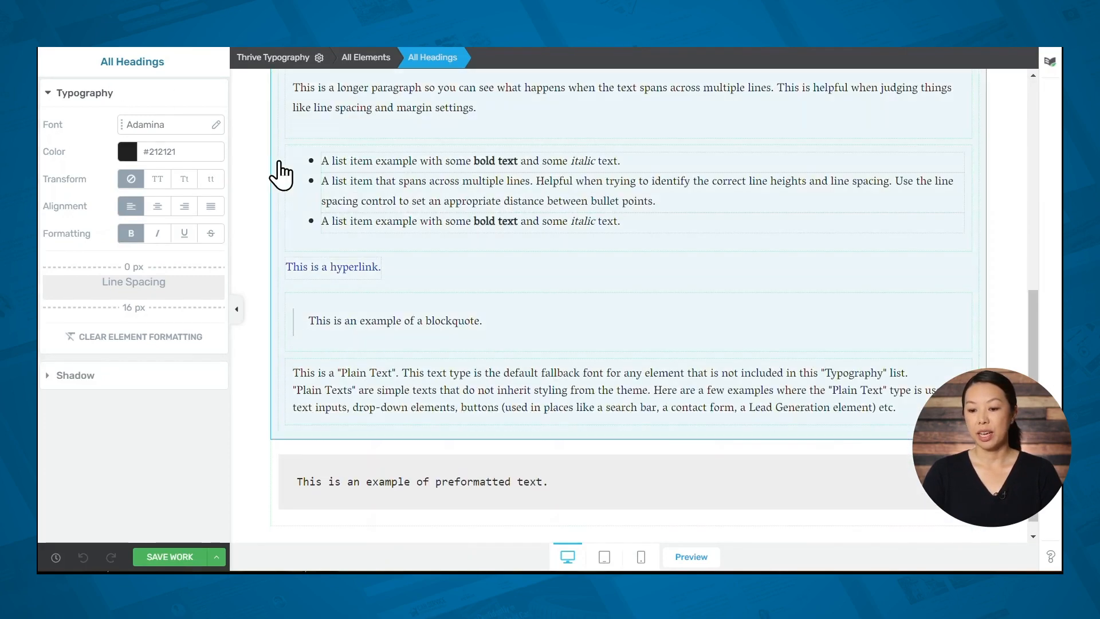
{"action": "left_click", "coordinate": [282, 168]}
{"action": "scroll", "coordinate": [283, 245], "scroll_direction": "up", "scroll_amount": 3}
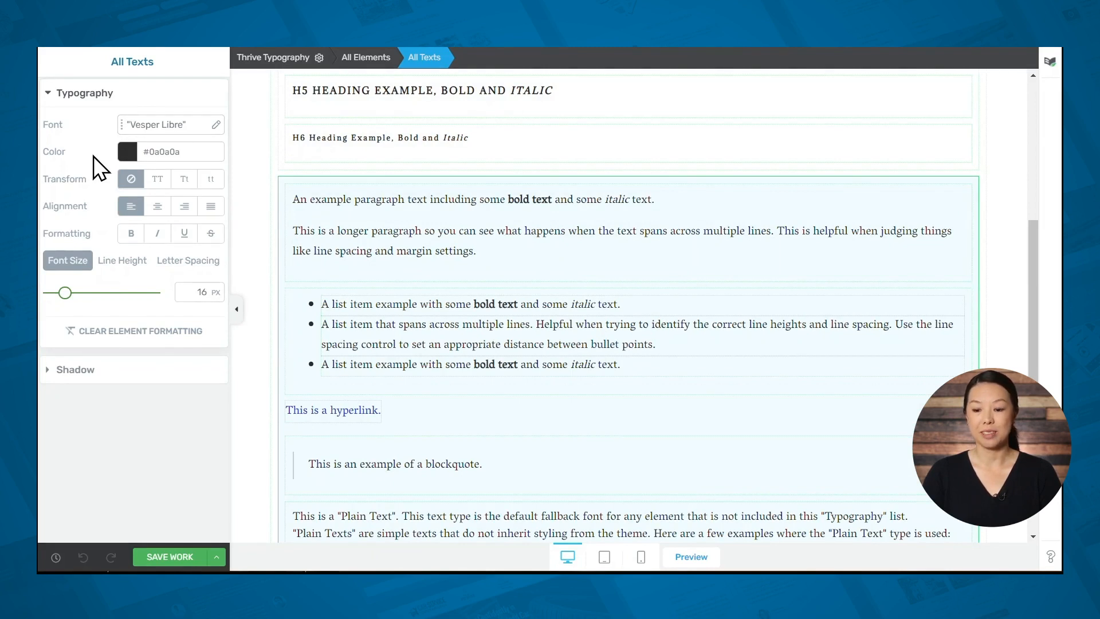
{"action": "left_click", "coordinate": [170, 557]}
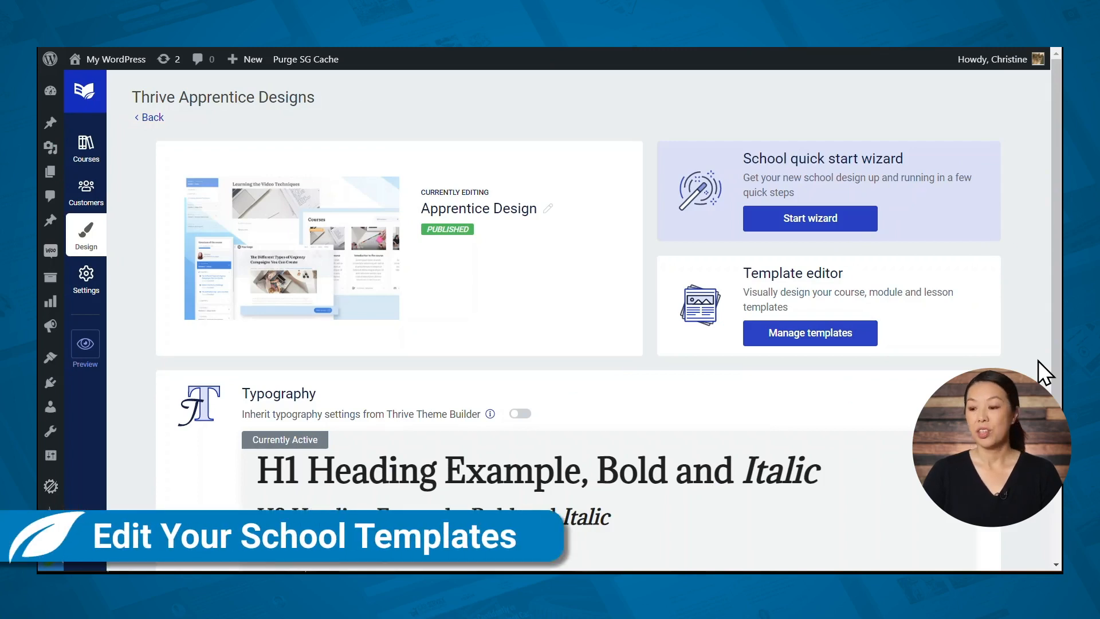
Step: Open the template manager of Apprentice Design and examine the core lesson, module, course overview, homepage and restricted access templates
{"action": "left_click", "coordinate": [810, 335]}
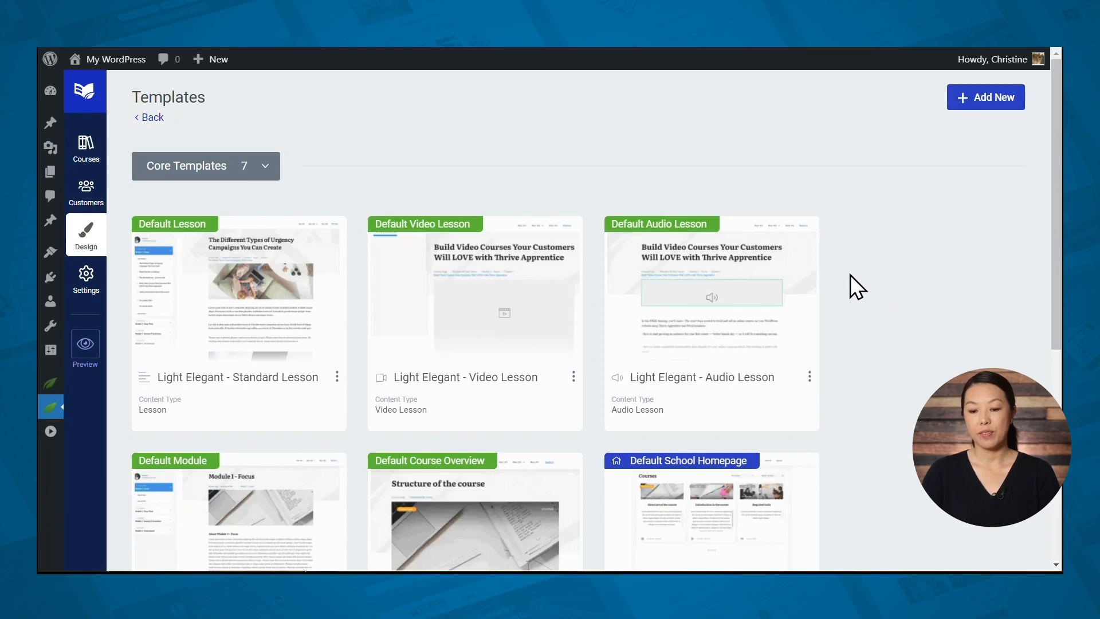
{"action": "mouse_move", "coordinate": [236, 264]}
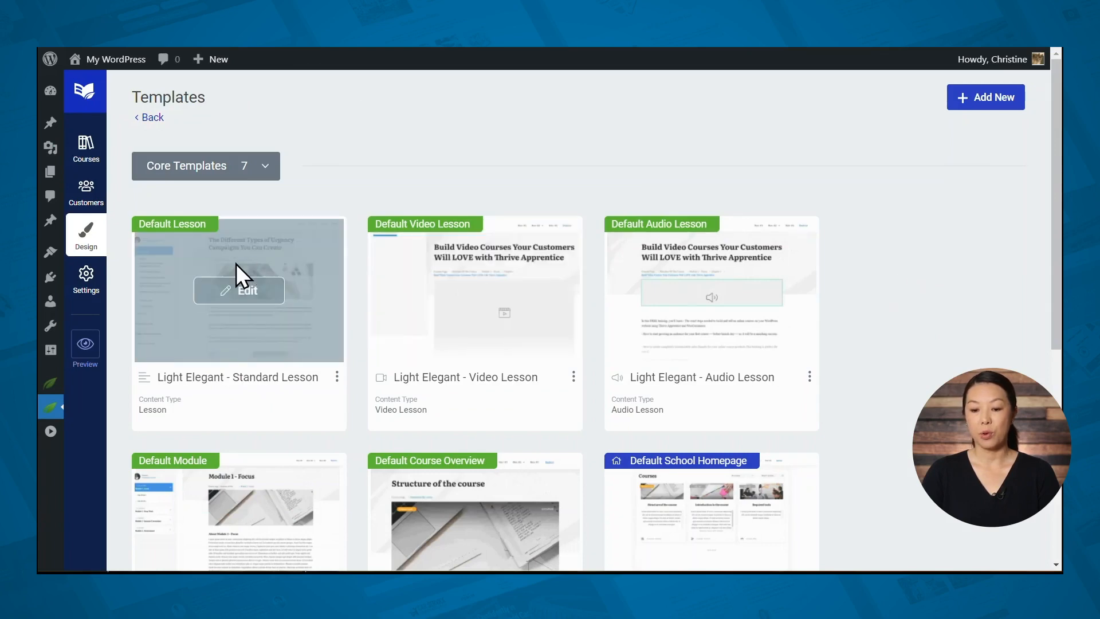
{"action": "mouse_move", "coordinate": [527, 253]}
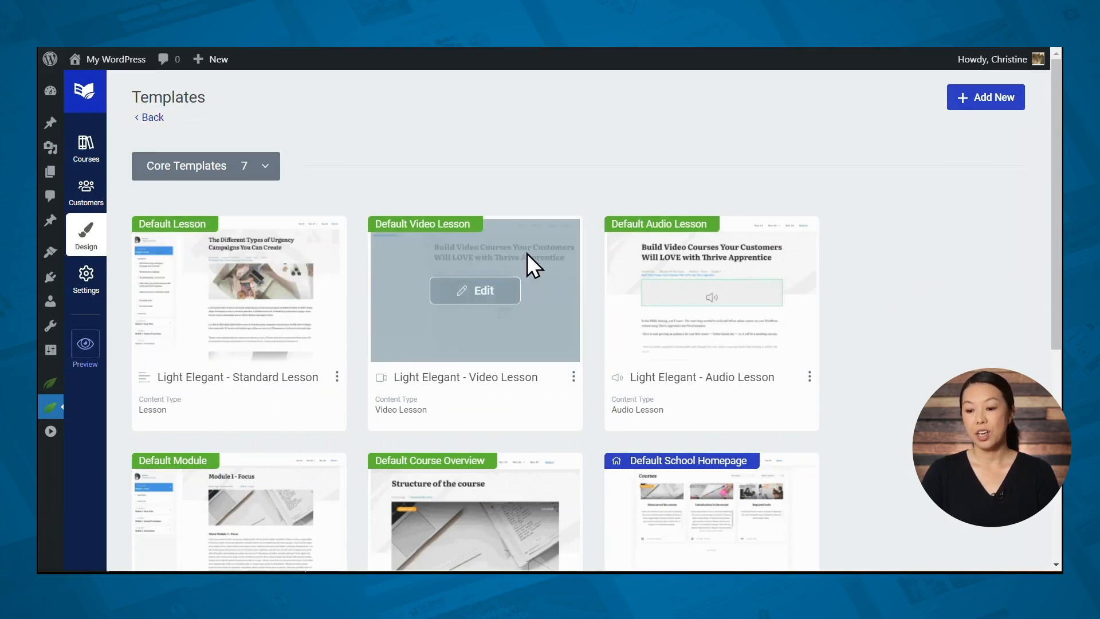
{"action": "scroll", "coordinate": [769, 263], "scroll_direction": "down", "scroll_amount": 5}
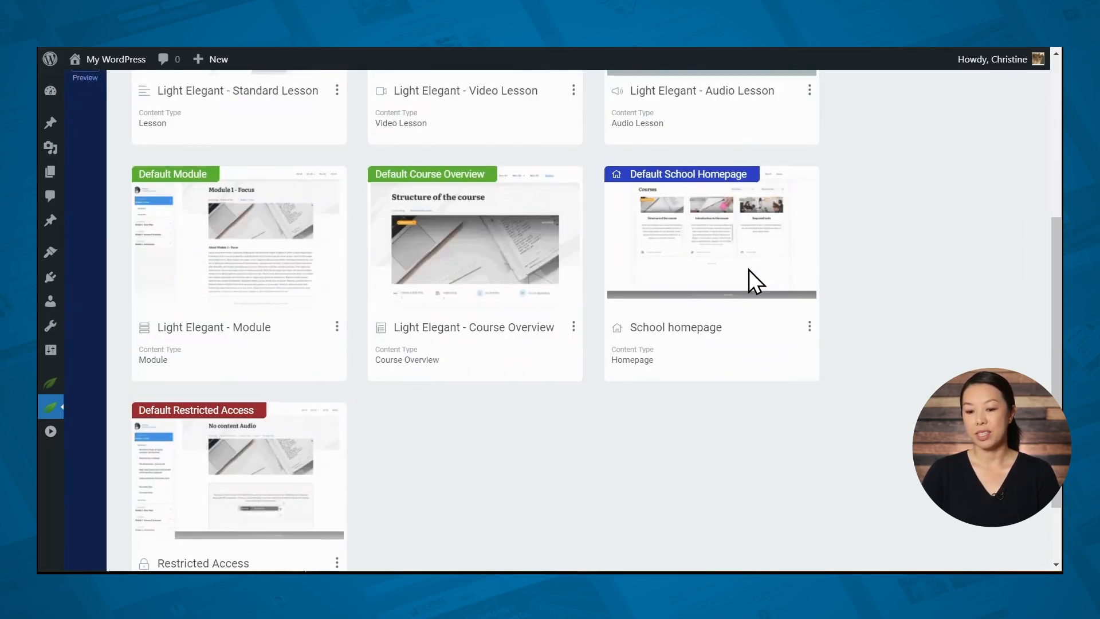
{"action": "mouse_move", "coordinate": [503, 196]}
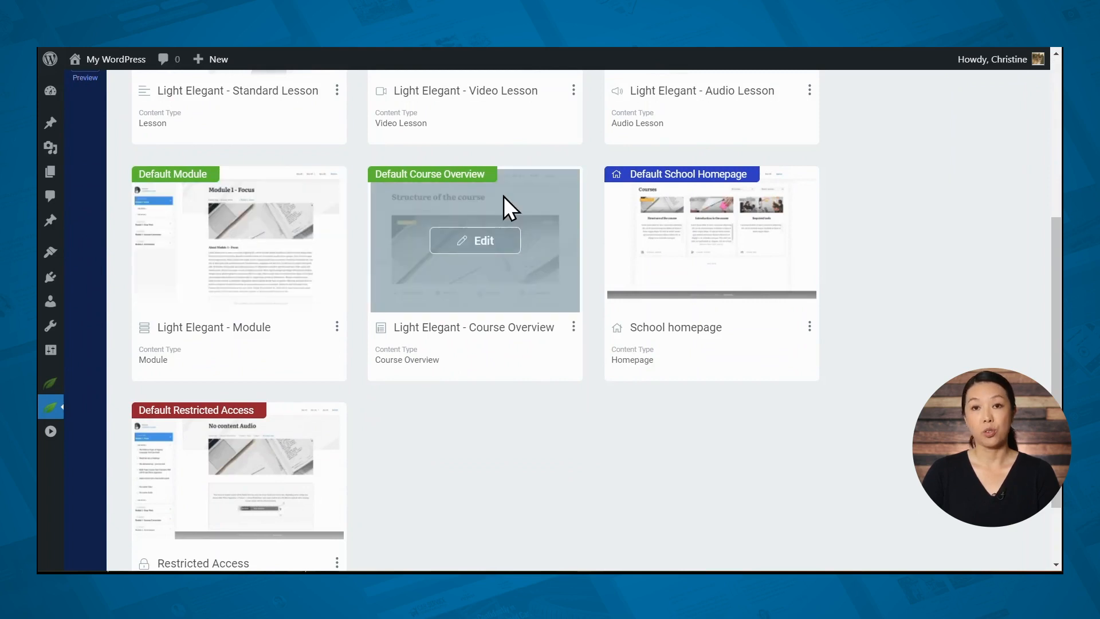
{"action": "mouse_move", "coordinate": [731, 194]}
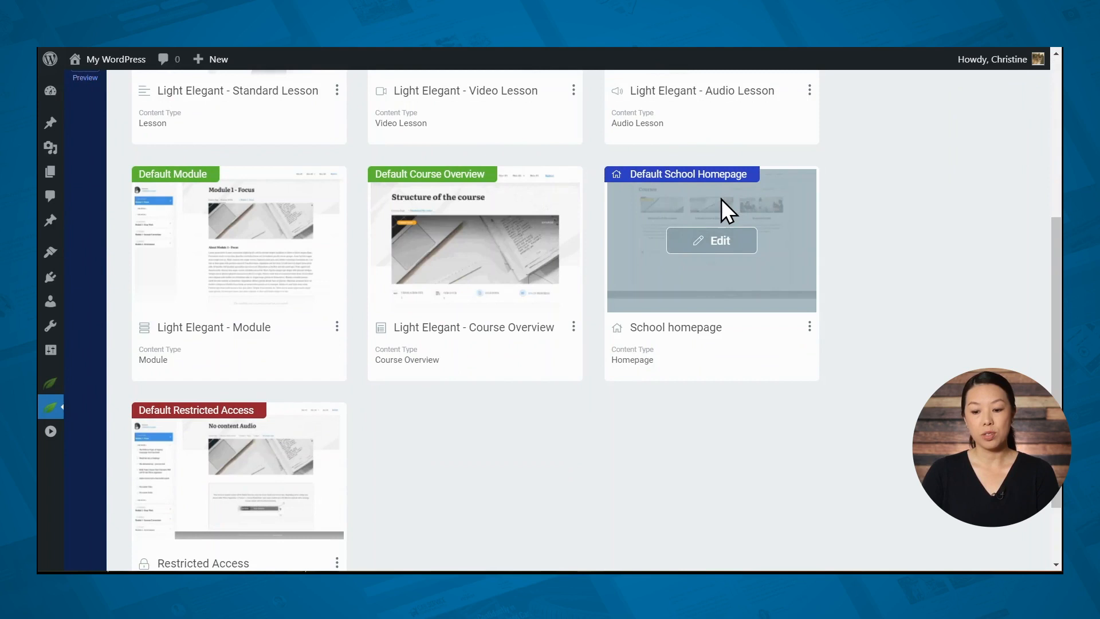
{"action": "scroll", "coordinate": [721, 198], "scroll_direction": "down", "scroll_amount": 2}
{"action": "mouse_move", "coordinate": [256, 348]}
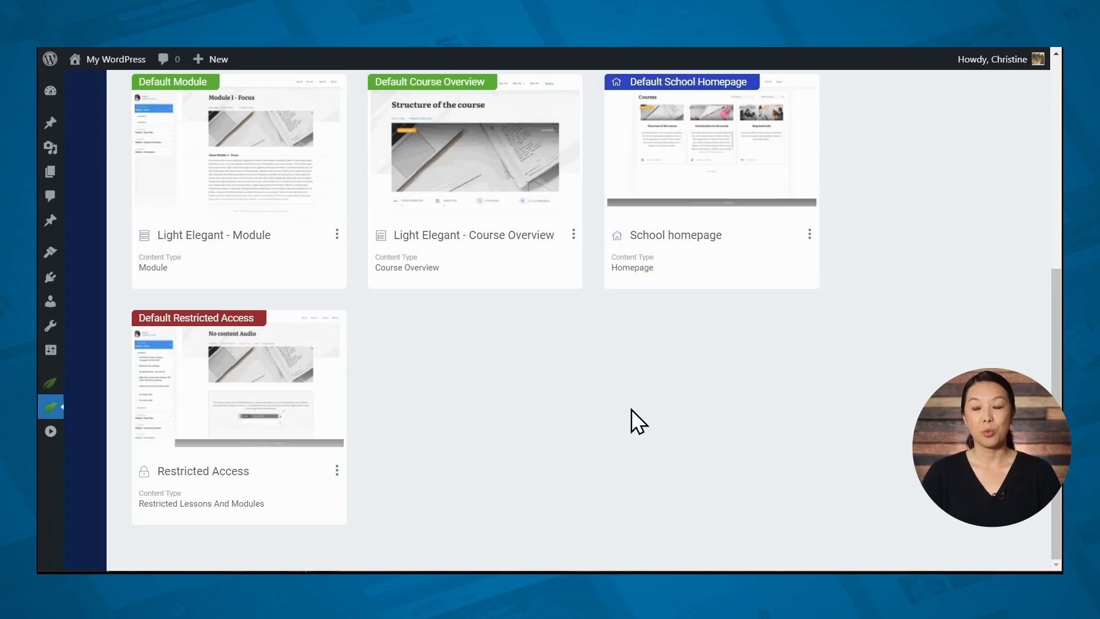
{"action": "scroll", "coordinate": [706, 377], "scroll_direction": "up", "scroll_amount": 3}
Step: Open the School homepage template for editing and replace its course list template with Course List 02
{"action": "mouse_move", "coordinate": [705, 321]}
{"action": "left_click", "coordinate": [710, 293]}
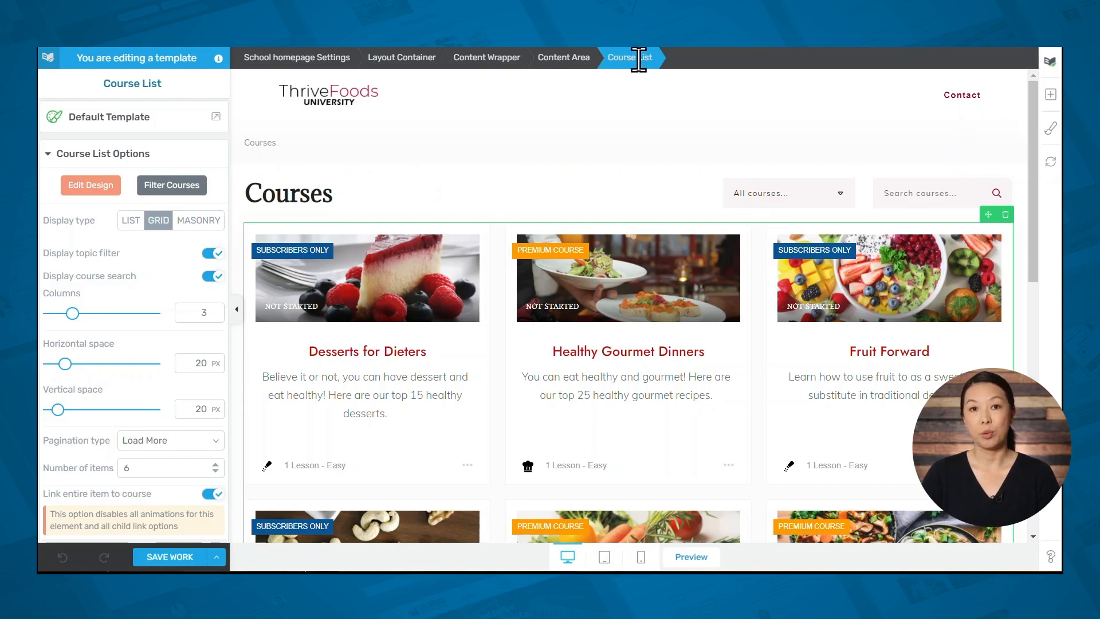
{"action": "left_click", "coordinate": [70, 124]}
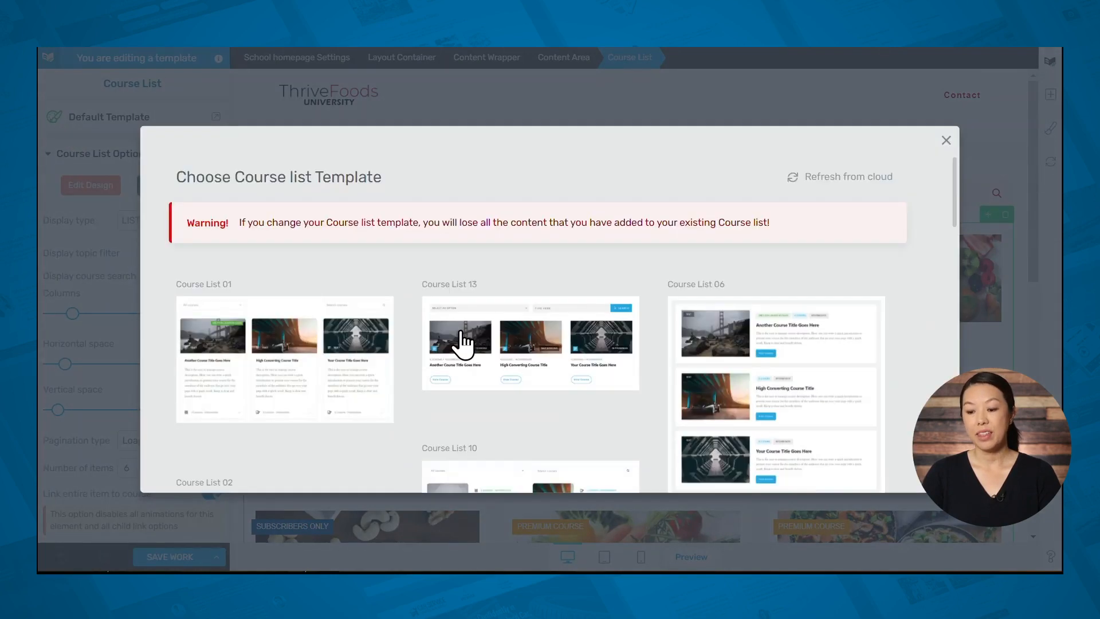
{"action": "scroll", "coordinate": [454, 338], "scroll_direction": "down", "scroll_amount": 5}
{"action": "left_click", "coordinate": [281, 320]}
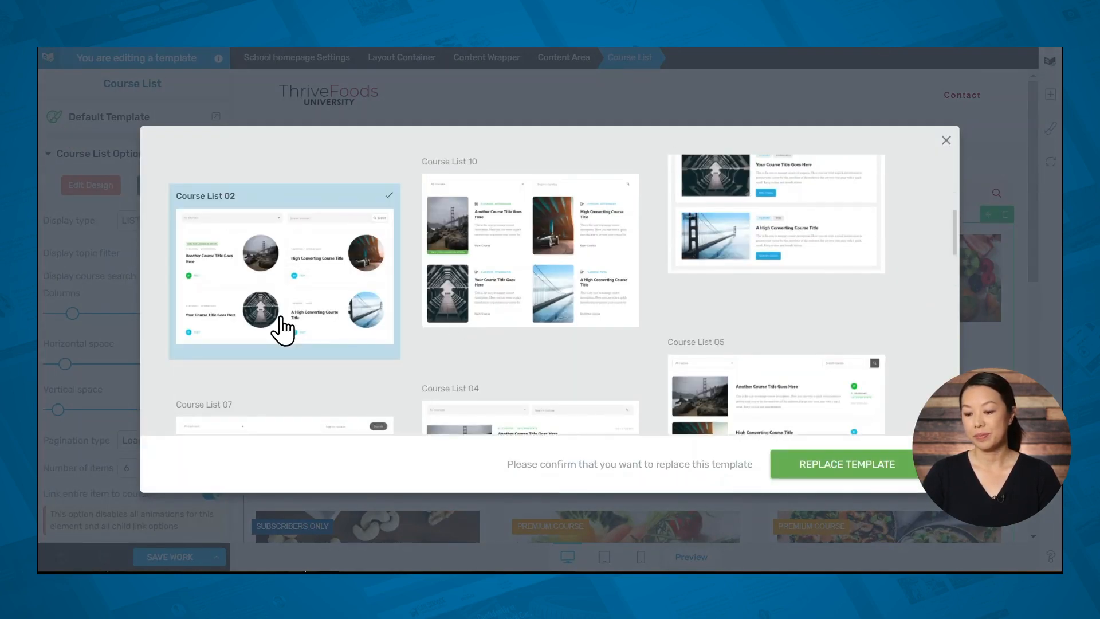
{"action": "left_click", "coordinate": [863, 462]}
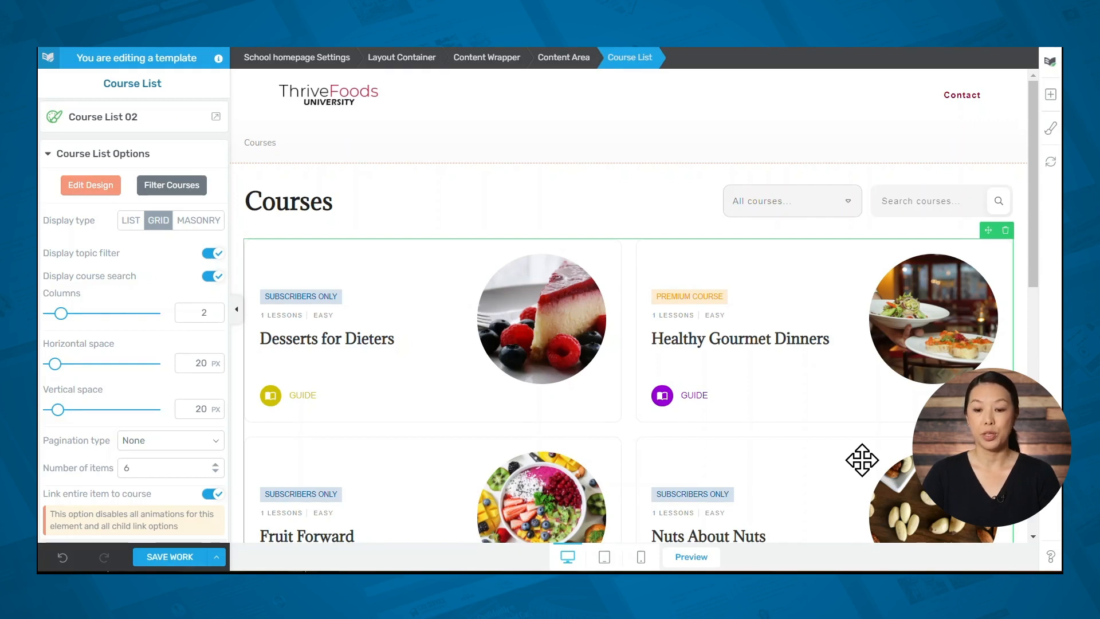
Step: Inspect the course list's item design through the Desserts for Dieters title link, leave design editing, and open the course filter
{"action": "left_click", "coordinate": [102, 186]}
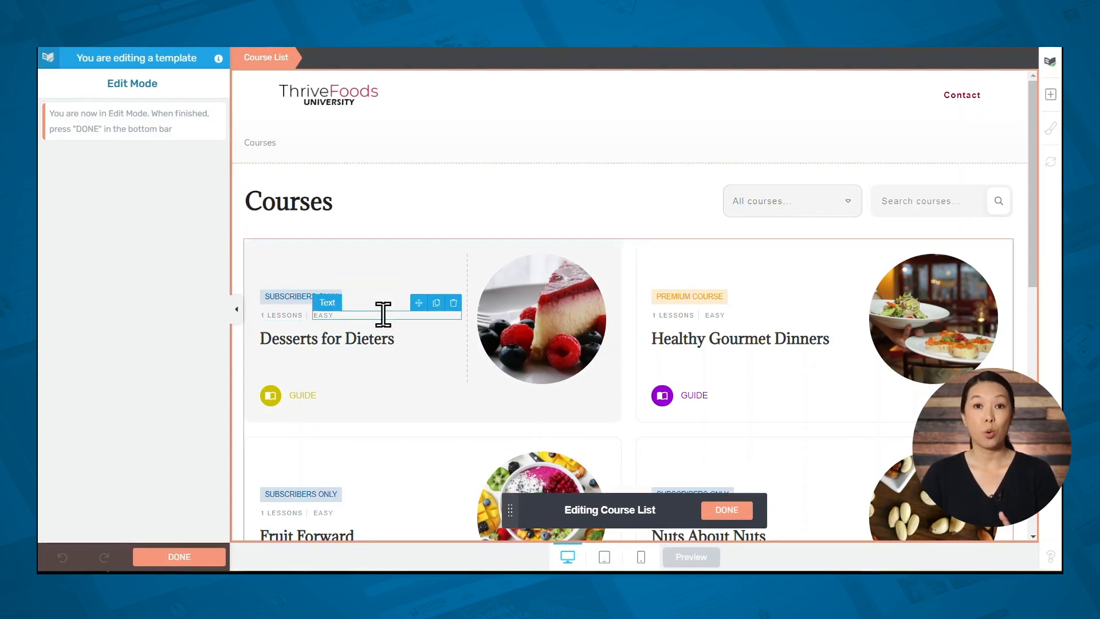
{"action": "left_click", "coordinate": [379, 342]}
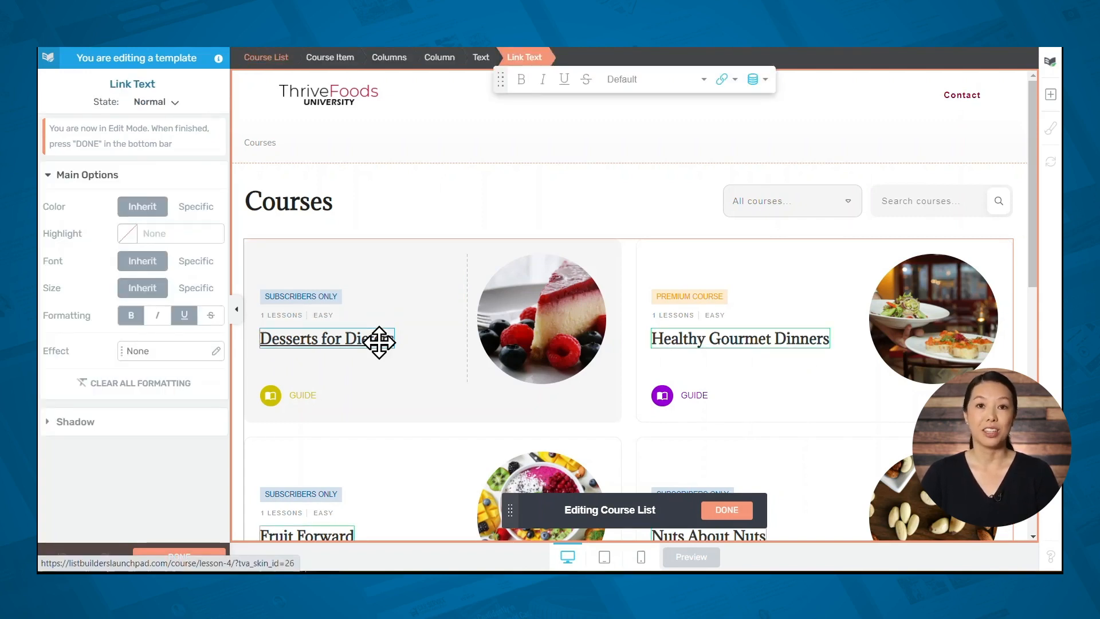
{"action": "key", "text": "Escape"}
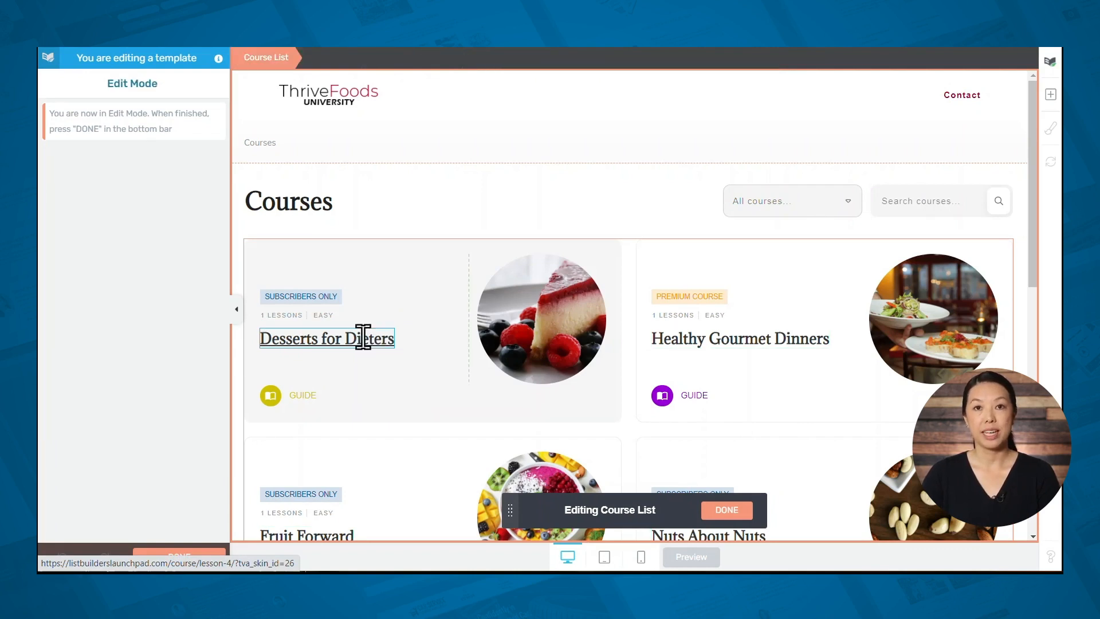
{"action": "left_click", "coordinate": [747, 507]}
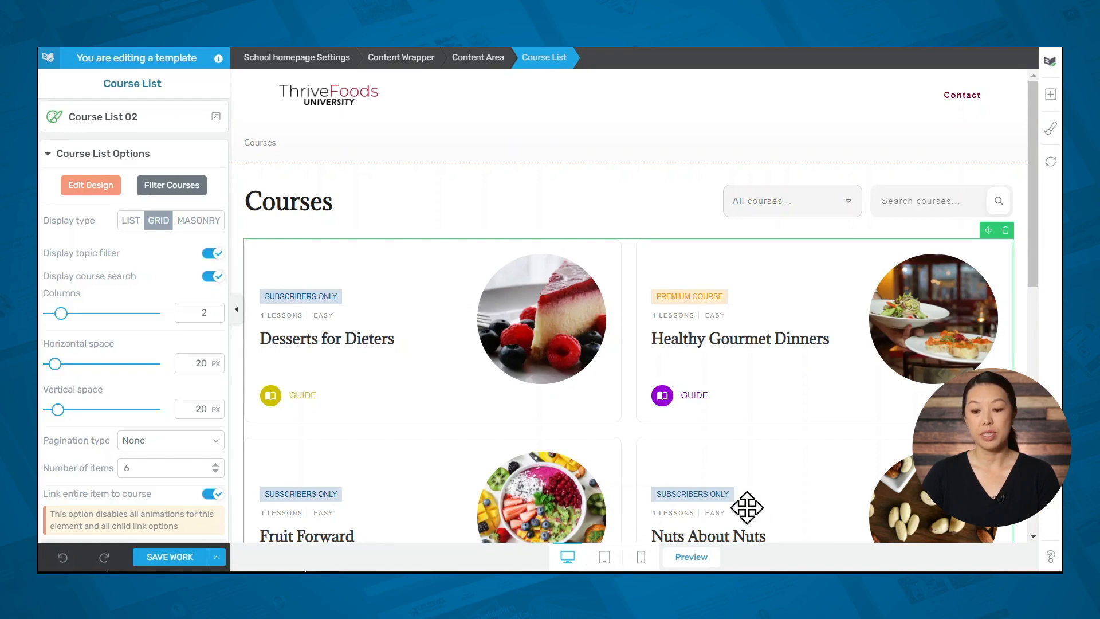
{"action": "left_click", "coordinate": [155, 188]}
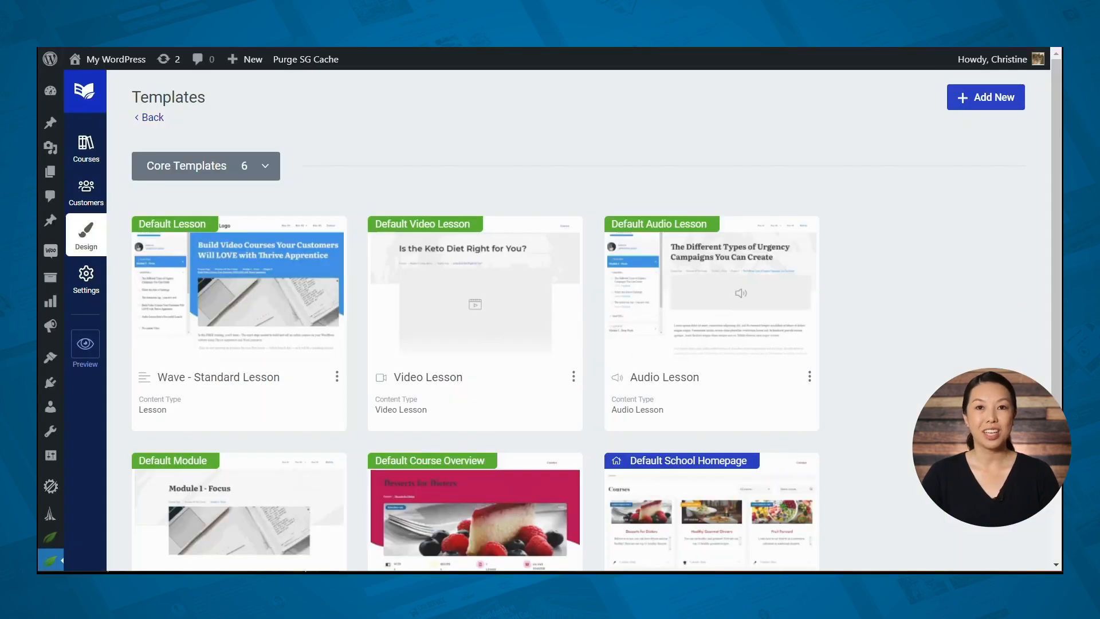
Step: Open the Wave - Standard Lesson template for editing and examine the lesson content and the title text in its top section
{"action": "left_click", "coordinate": [250, 294]}
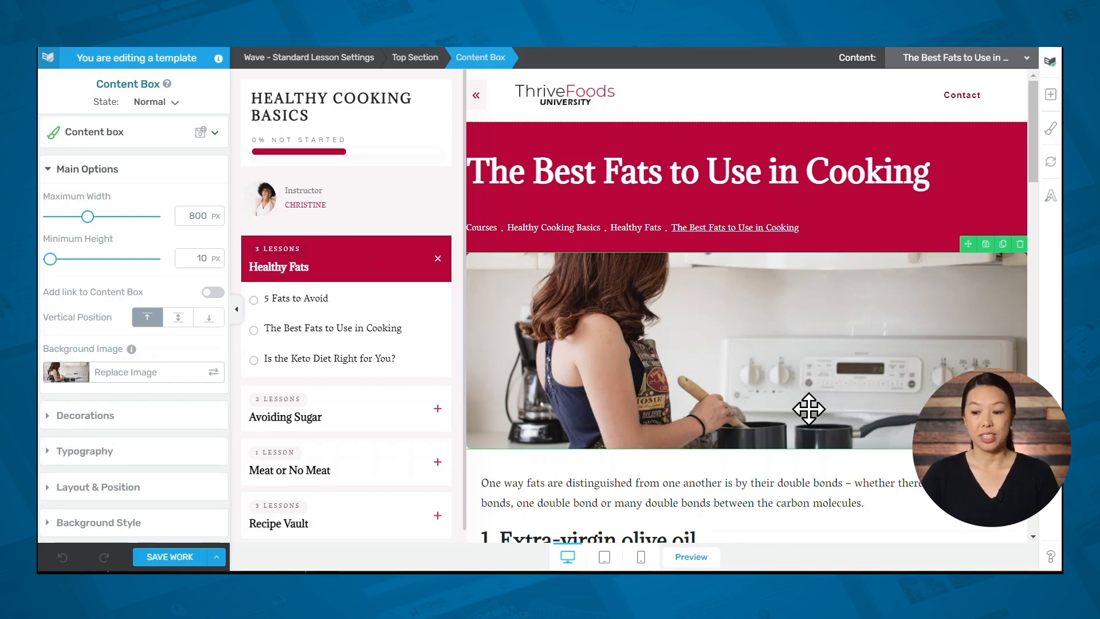
{"action": "scroll", "coordinate": [803, 407], "scroll_direction": "down", "scroll_amount": 15}
{"action": "scroll", "coordinate": [756, 353], "scroll_direction": "down", "scroll_amount": 5}
{"action": "scroll", "coordinate": [756, 353], "scroll_direction": "up", "scroll_amount": 12}
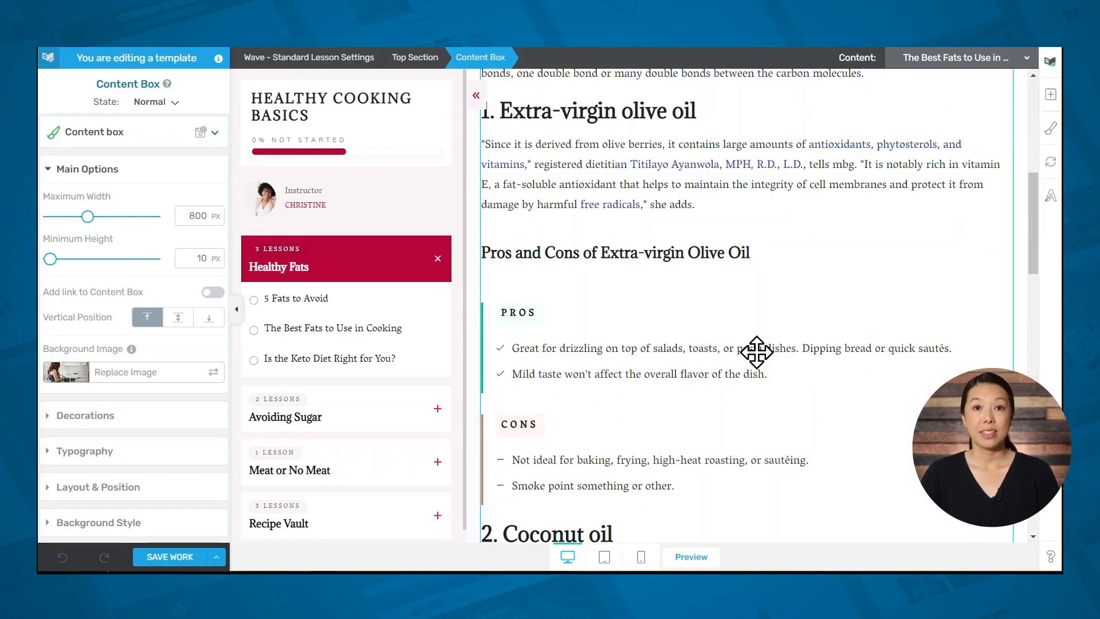
{"action": "scroll", "coordinate": [756, 352], "scroll_direction": "up", "scroll_amount": 3}
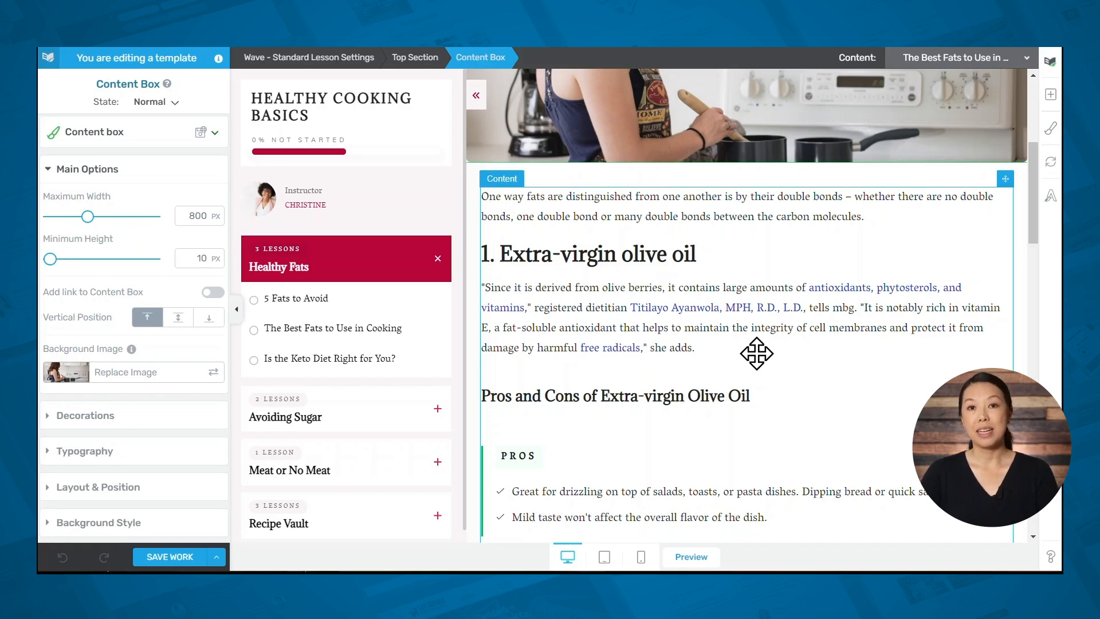
{"action": "scroll", "coordinate": [757, 353], "scroll_direction": "up", "scroll_amount": 5}
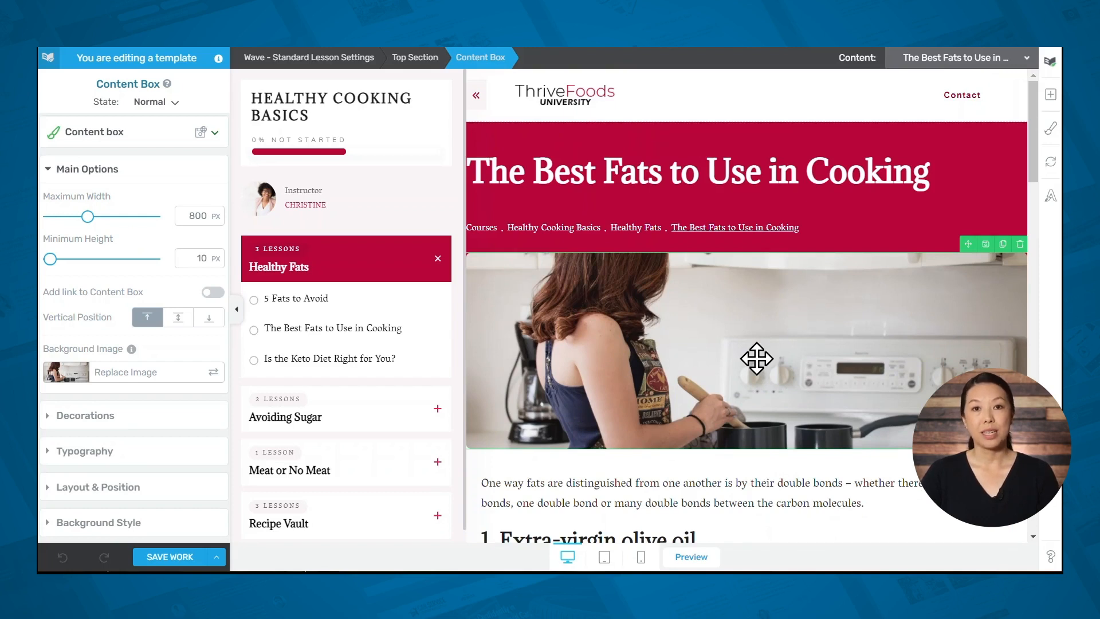
{"action": "left_click", "coordinate": [696, 172]}
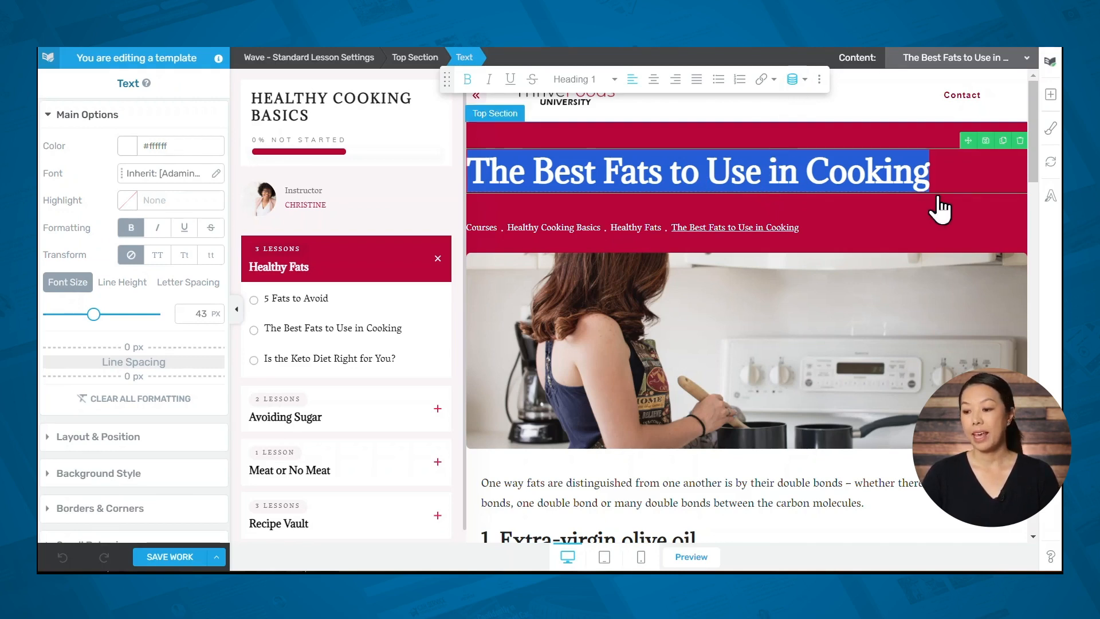
{"action": "left_click", "coordinate": [953, 182]}
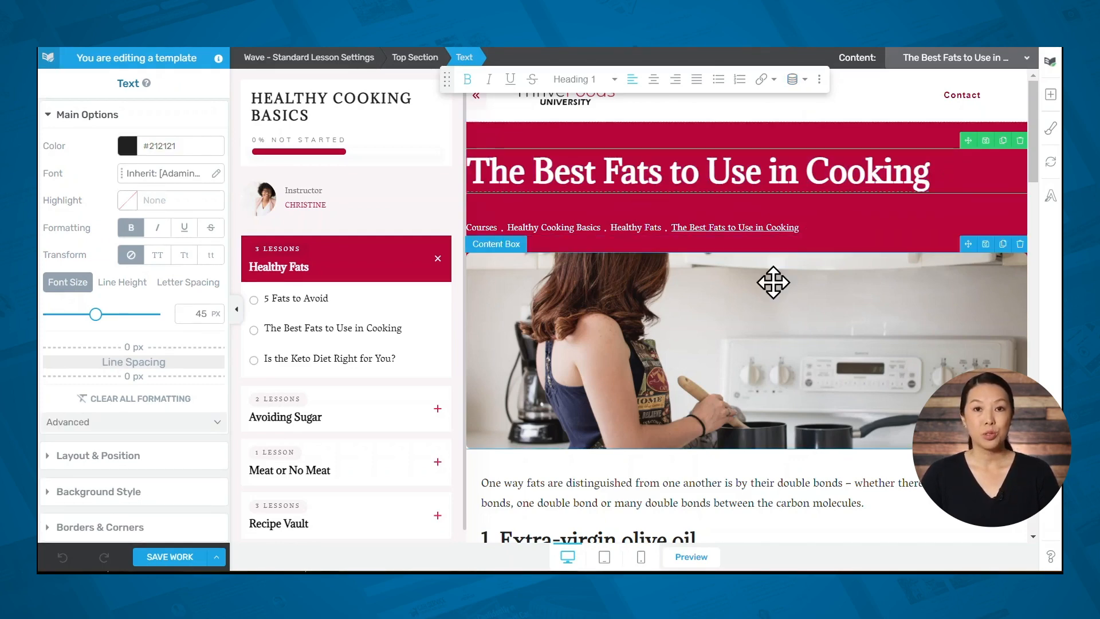
Step: Replace the template of the lesson resources element below the lesson content with Lesson Resources 05
{"action": "scroll", "coordinate": [773, 283], "scroll_direction": "down", "scroll_amount": 5}
{"action": "scroll", "coordinate": [770, 284], "scroll_direction": "down", "scroll_amount": 15}
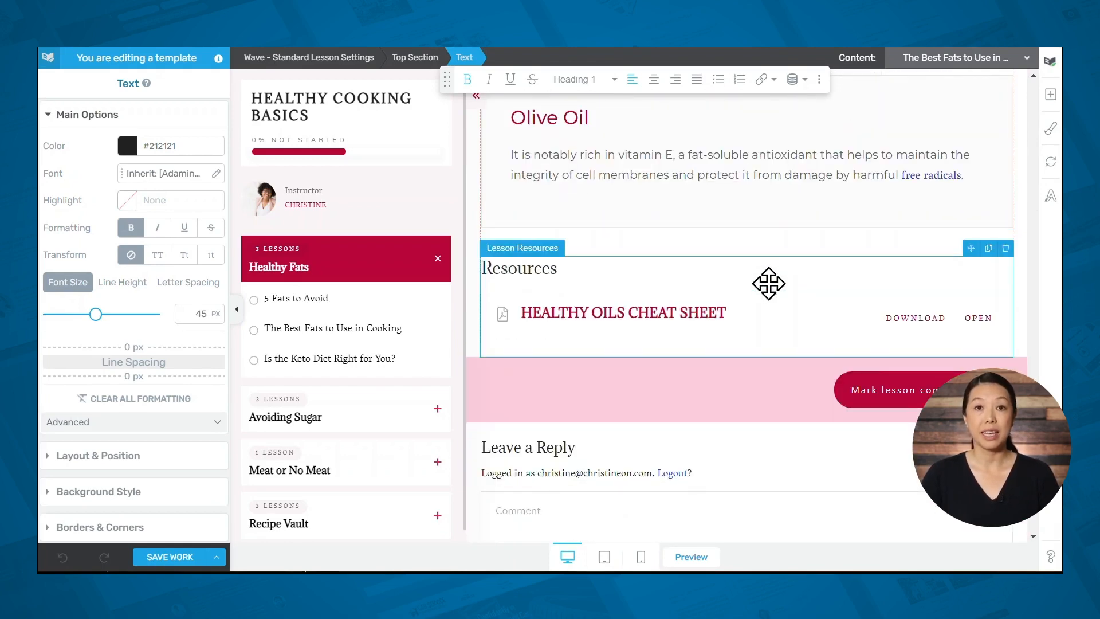
{"action": "left_click", "coordinate": [768, 283]}
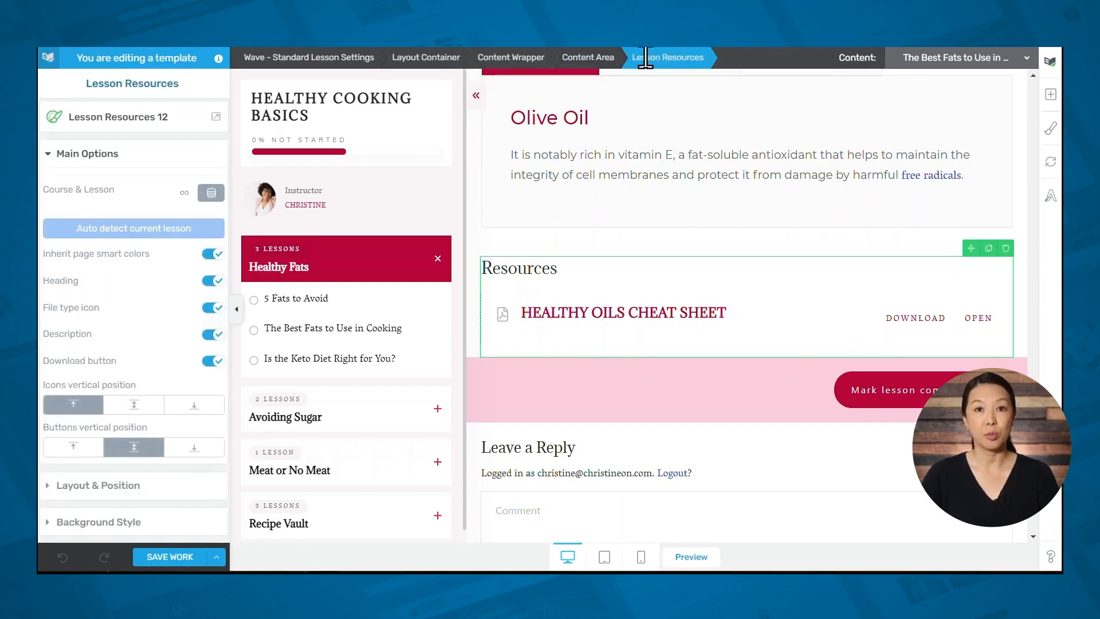
{"action": "left_click", "coordinate": [63, 118]}
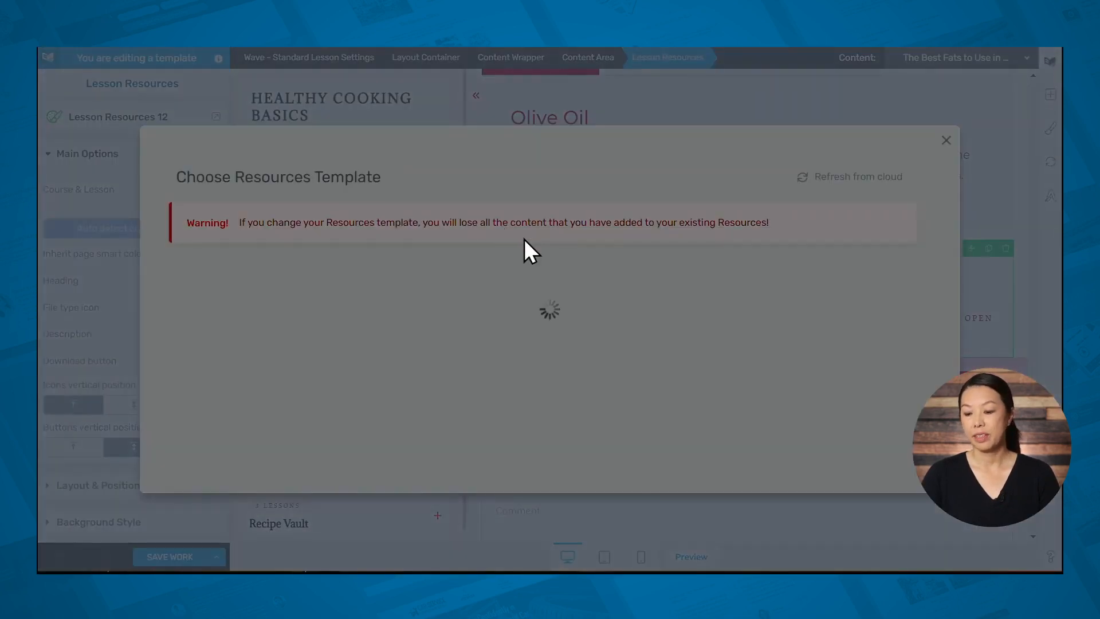
{"action": "scroll", "coordinate": [536, 290], "scroll_direction": "down", "scroll_amount": 3}
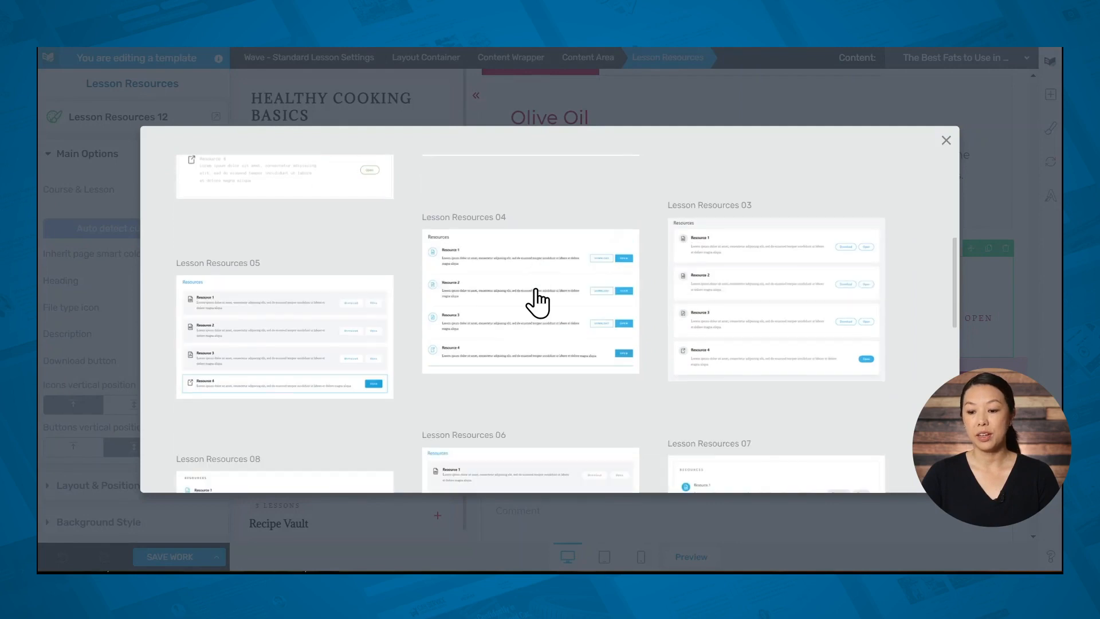
{"action": "left_click", "coordinate": [333, 349]}
{"action": "left_click", "coordinate": [841, 462]}
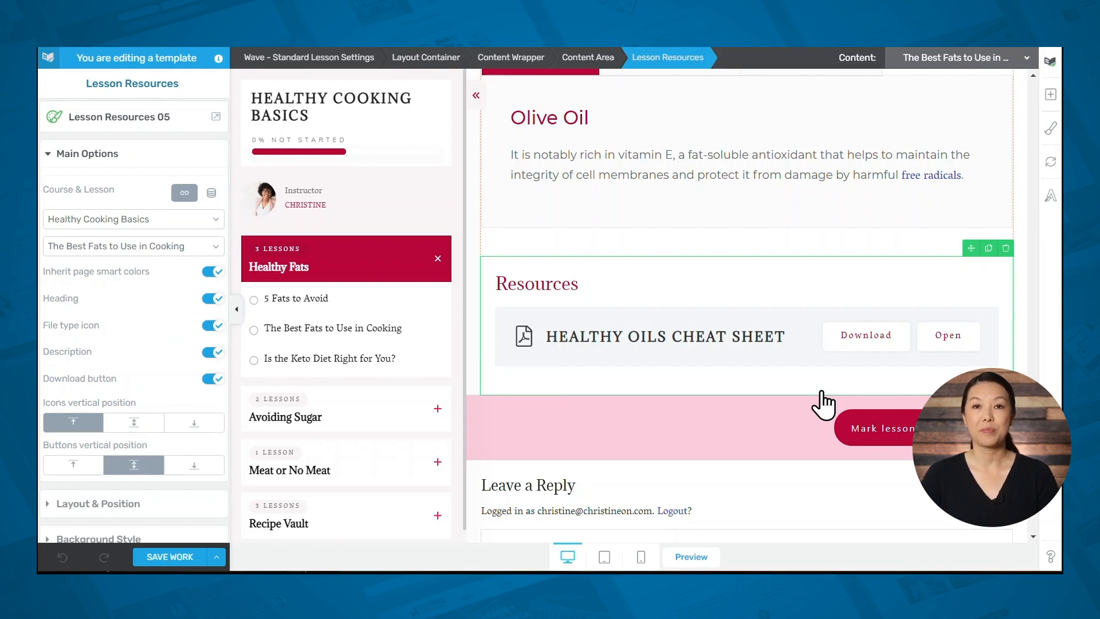
Step: Select the sidebar section of the lesson template to bring up its section options
{"action": "left_click", "coordinate": [375, 217]}
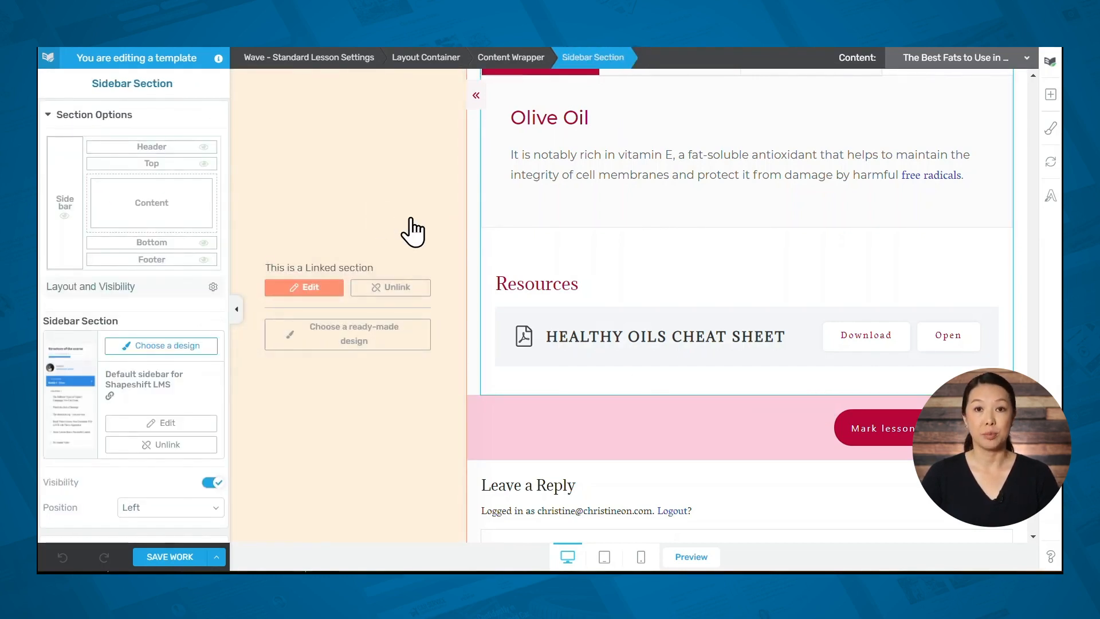